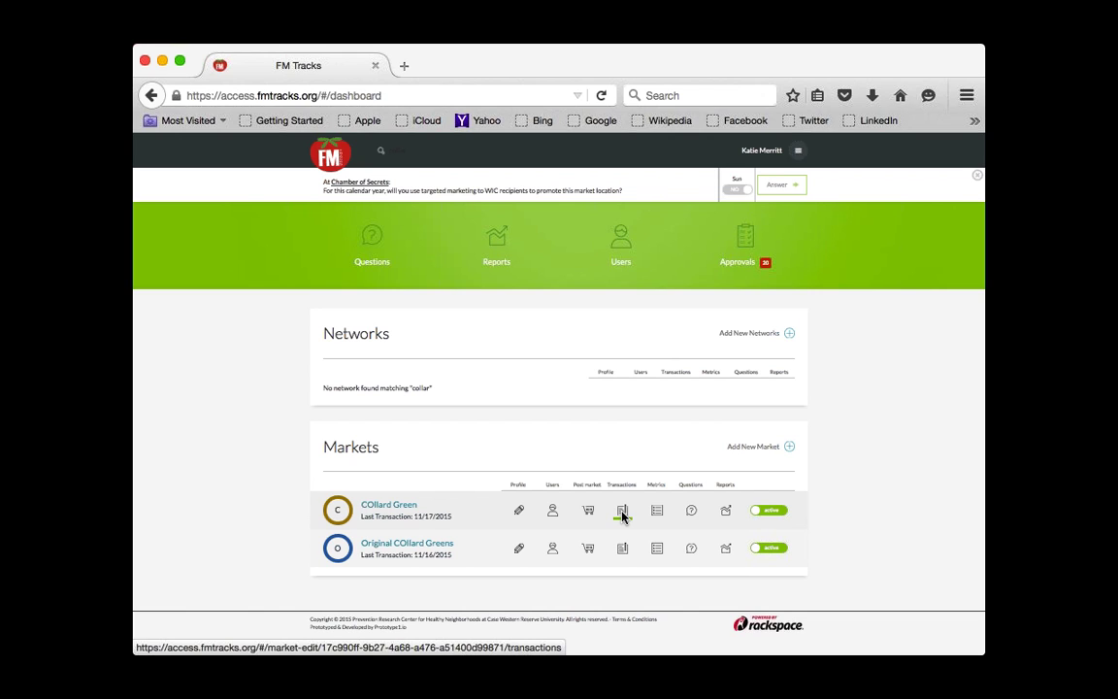
# Step: Start a new individual transaction for the COllard Green market, dated 11/14/2015, with an anonymous customer
pyautogui.click(622, 512)
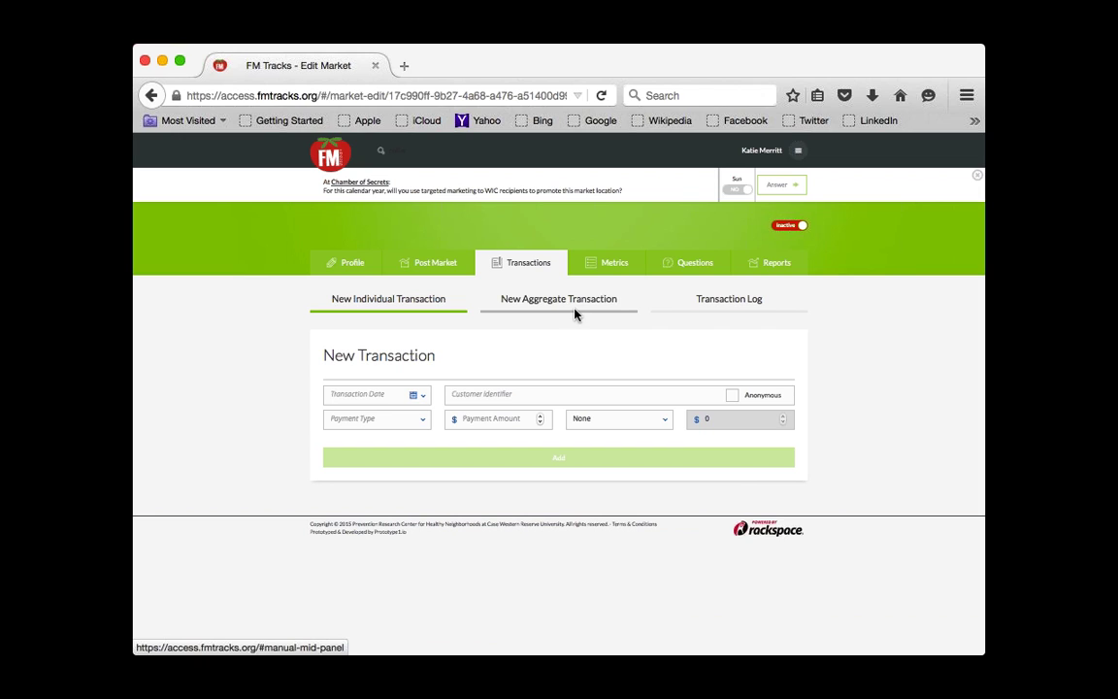
pyautogui.click(406, 396)
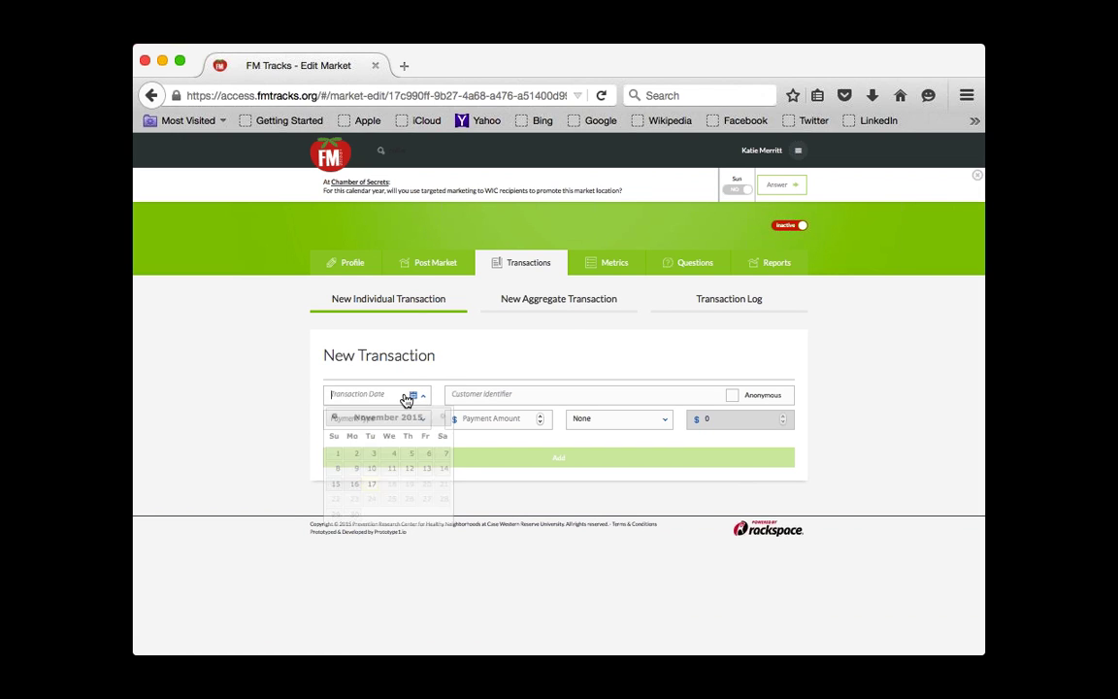
pyautogui.click(445, 469)
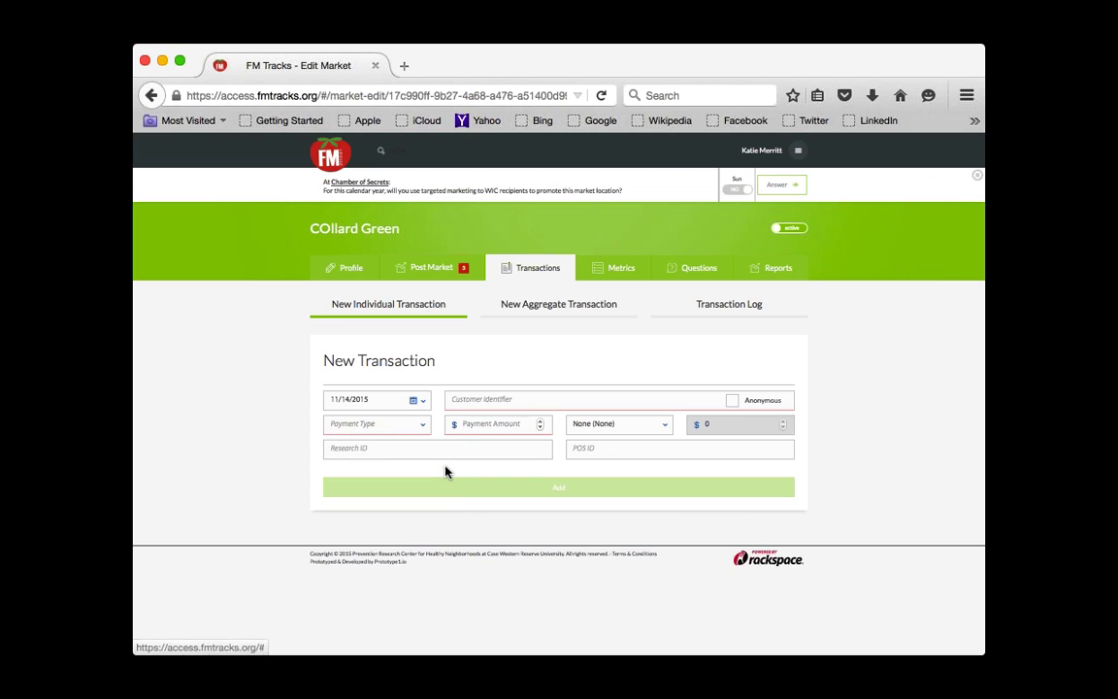
pyautogui.click(733, 403)
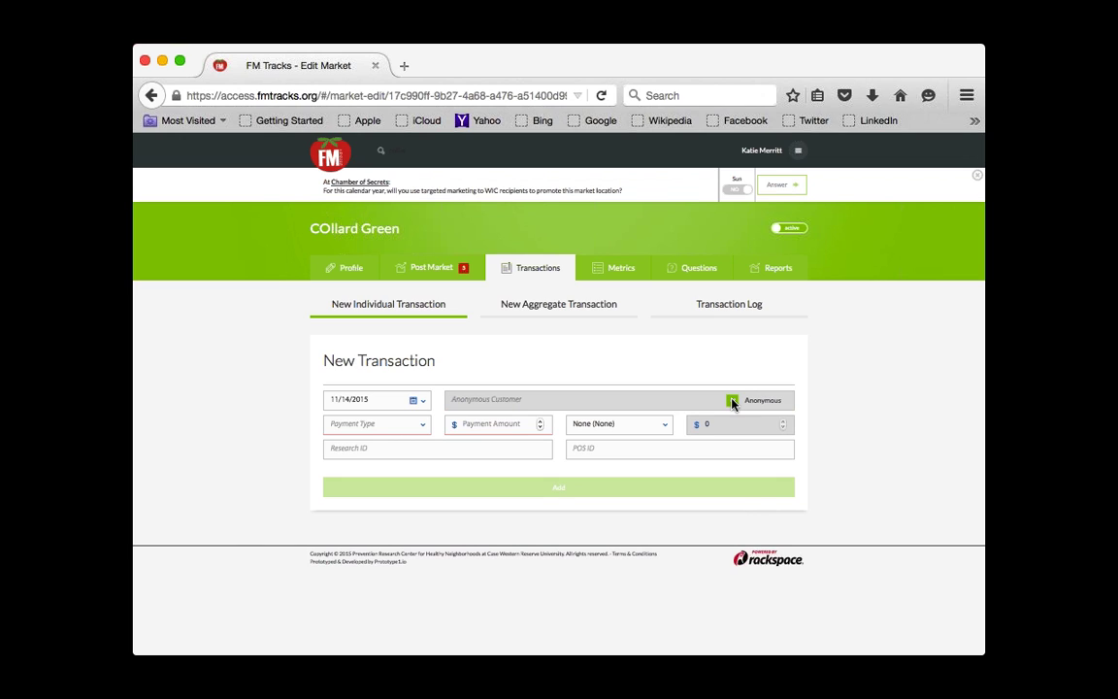
# Step: Set the transaction's payment type to SNAP / EBT and the payment amount to $15
pyautogui.click(423, 433)
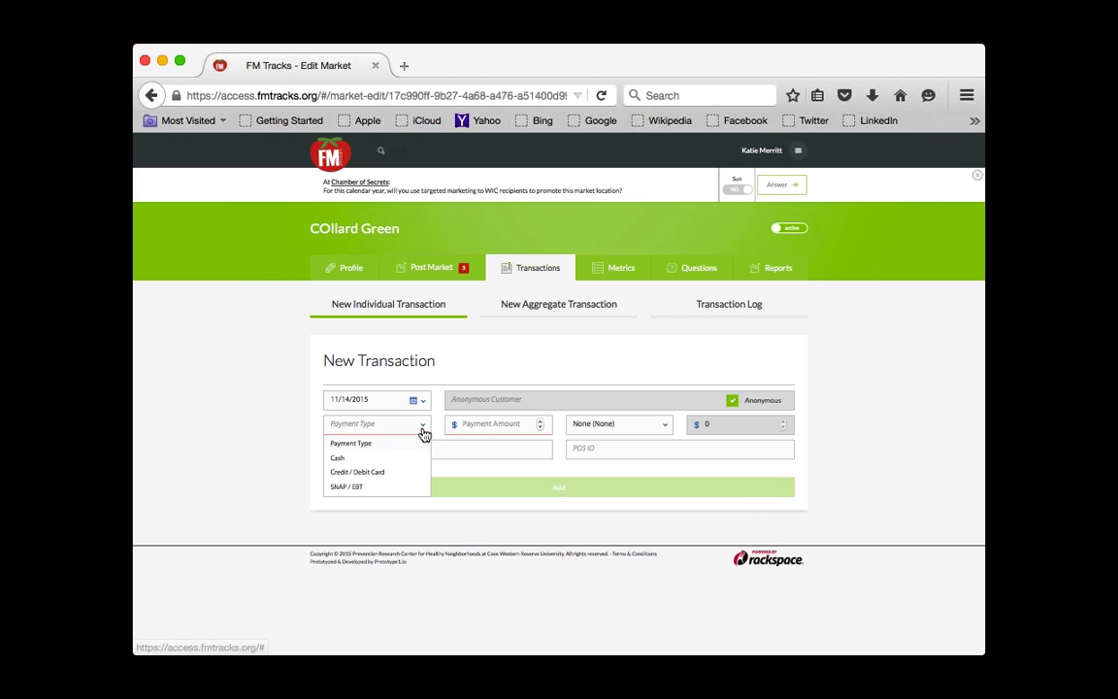
pyautogui.click(388, 484)
pyautogui.click(495, 423)
pyautogui.write('1')
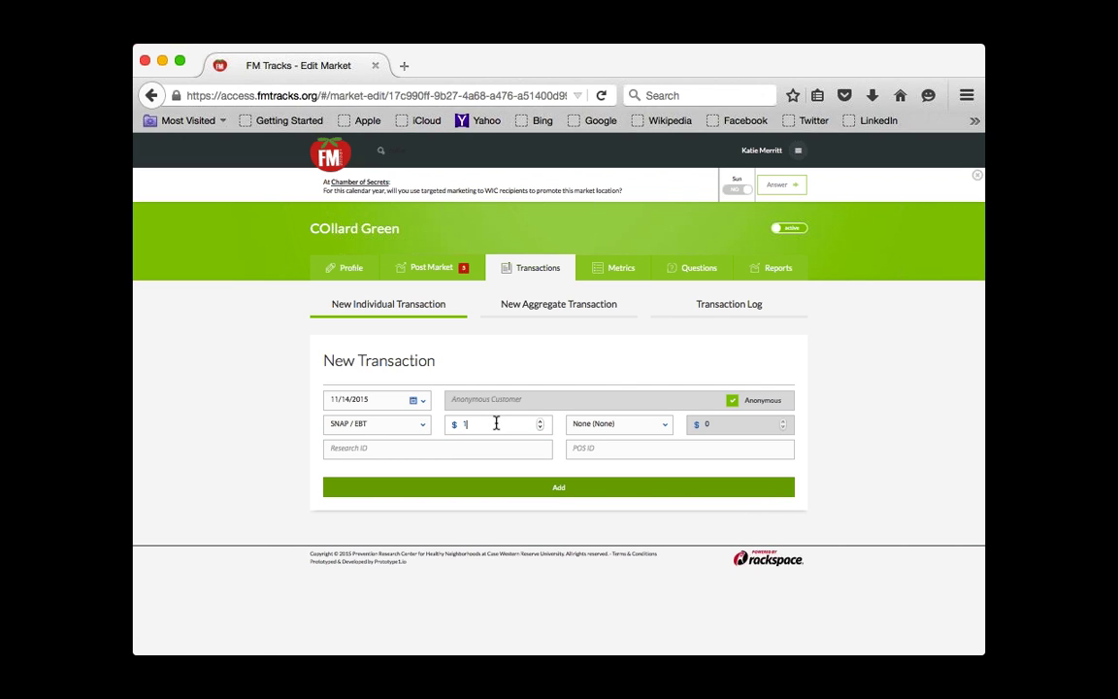
pyautogui.write('5')
# Step: Choose the Veggie Bucks (HFIP - Matching) incentive with an amount of $15, and re-enter the payment amount as 15
pyautogui.click(613, 429)
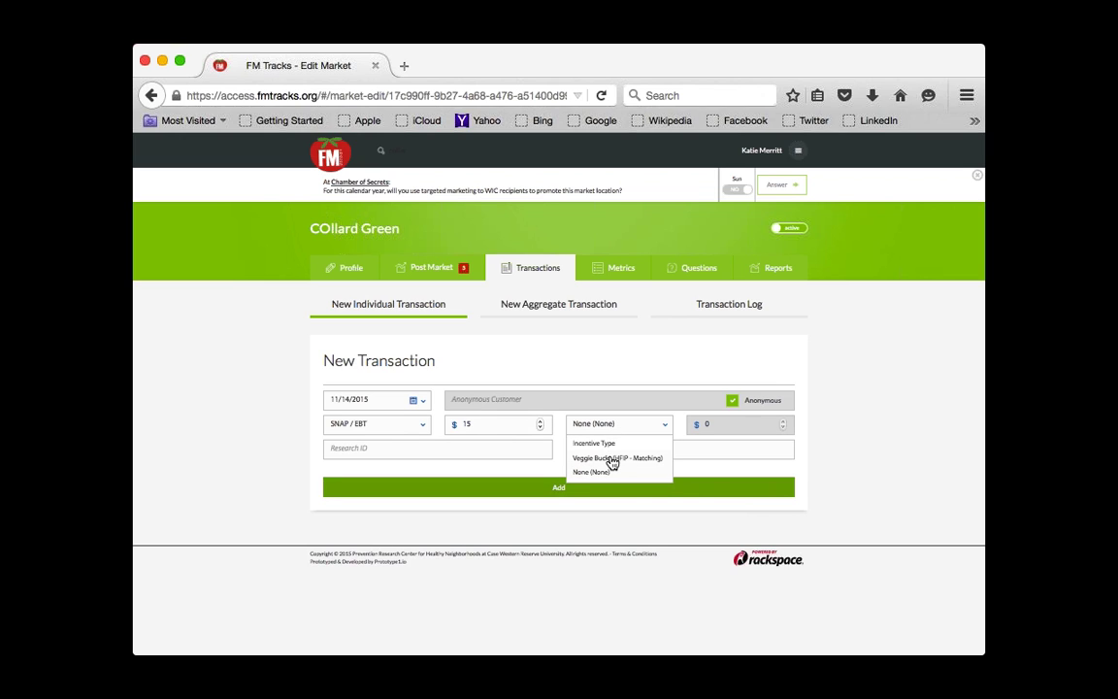
pyautogui.click(613, 458)
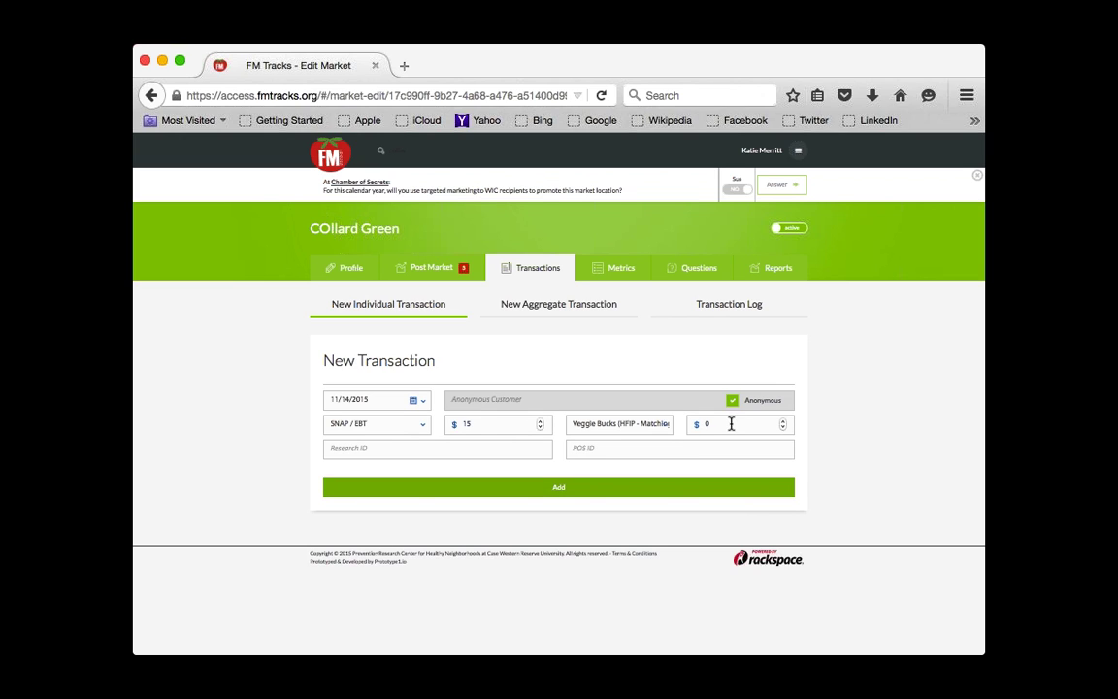
pyautogui.moveTo(731, 424); pyautogui.dragTo(669, 427)
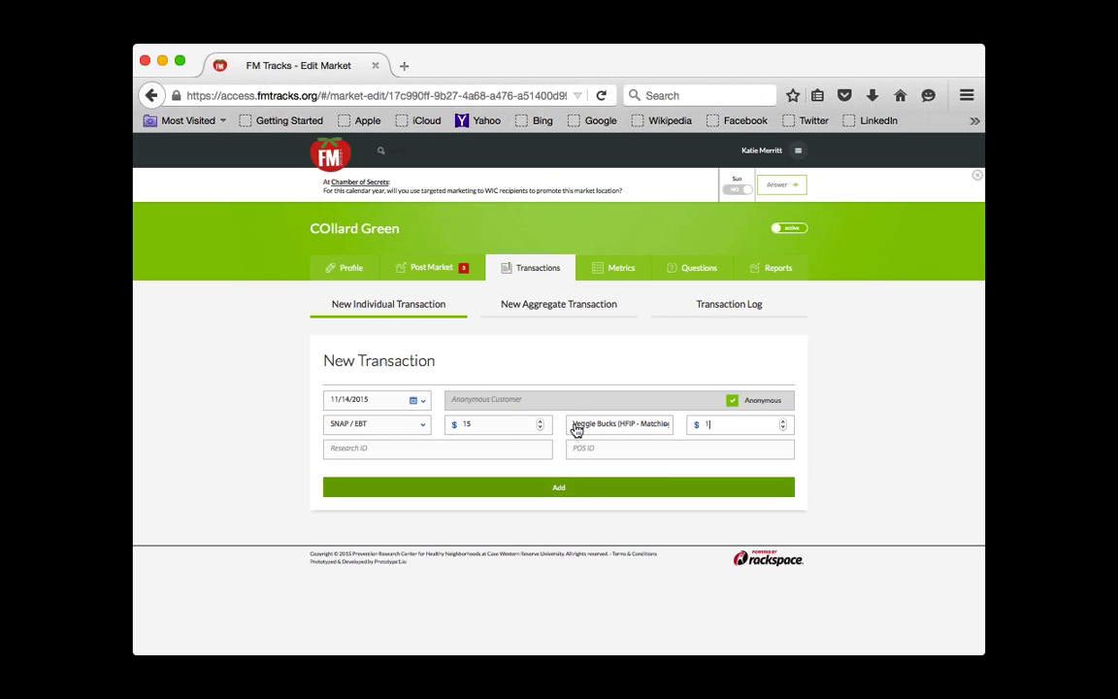
pyautogui.write('15')
pyautogui.moveTo(509, 424); pyautogui.dragTo(421, 423)
pyautogui.press('BackSpace')
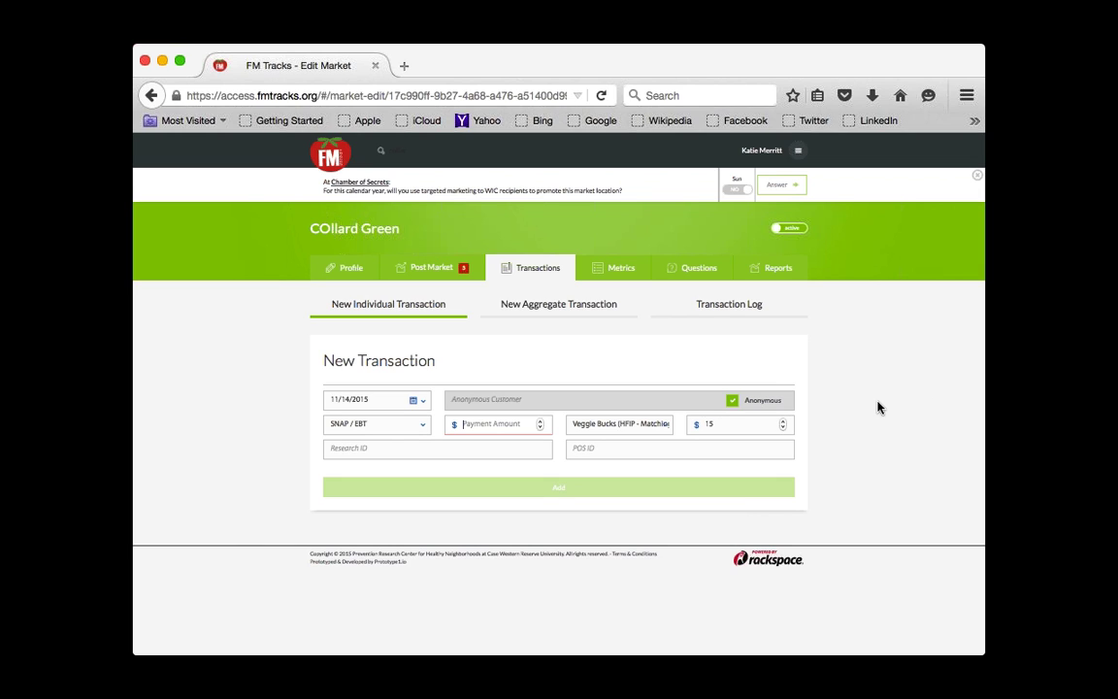
pyautogui.write('15')
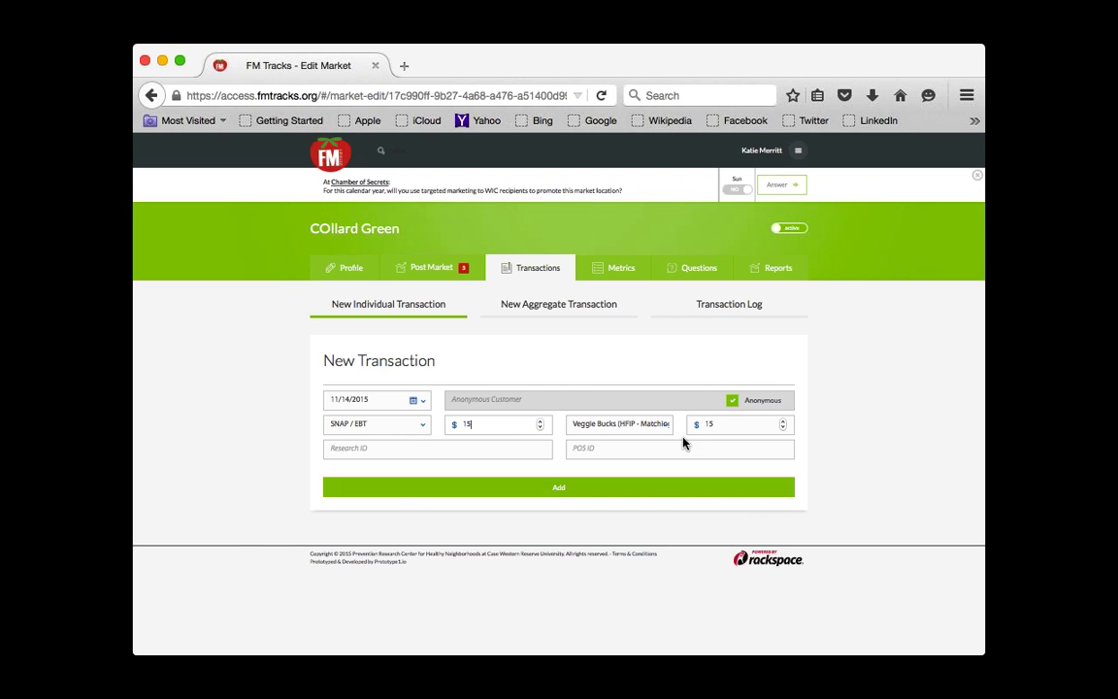
# Step: Enter the POS ID and add the individual transaction
pyautogui.click(622, 448)
pyautogui.write('5567')
pyautogui.click(632, 484)
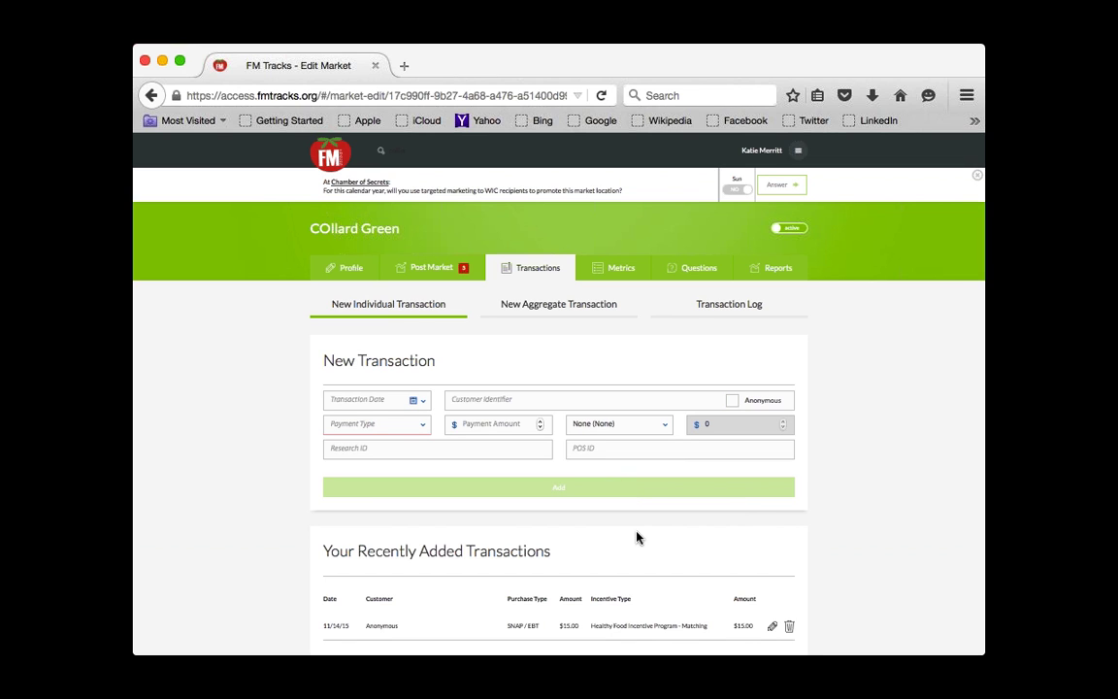
# Step: Edit the recently added individual transaction, setting its payment amount to $10, and save the update
pyautogui.scroll(-2, 641, 534)
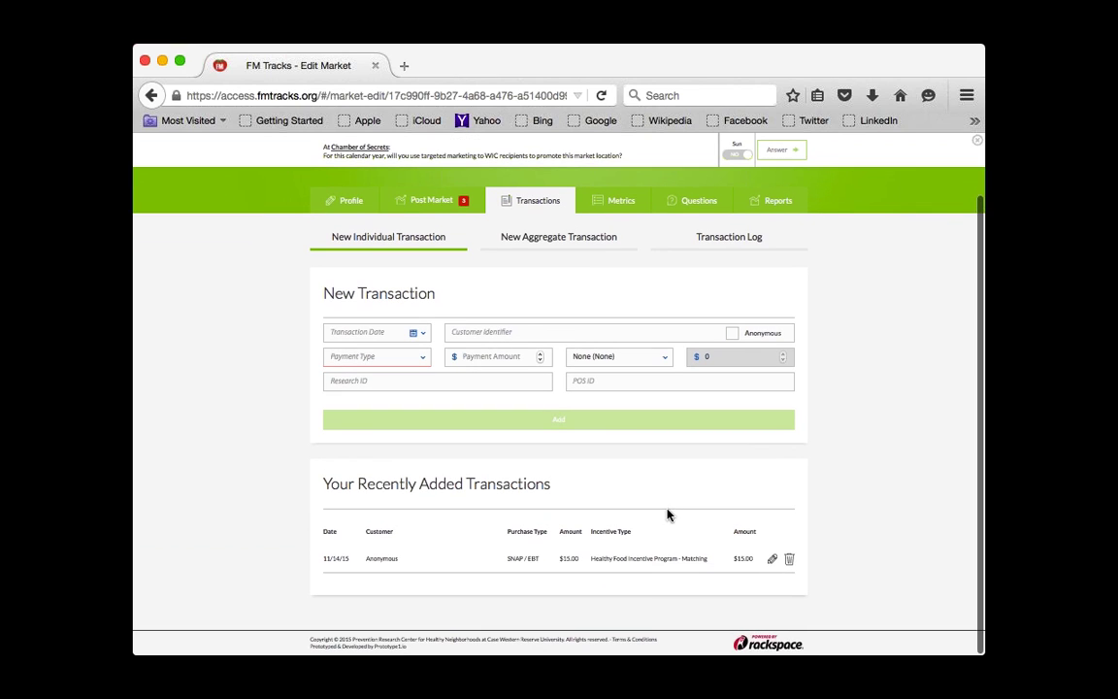
pyautogui.click(773, 560)
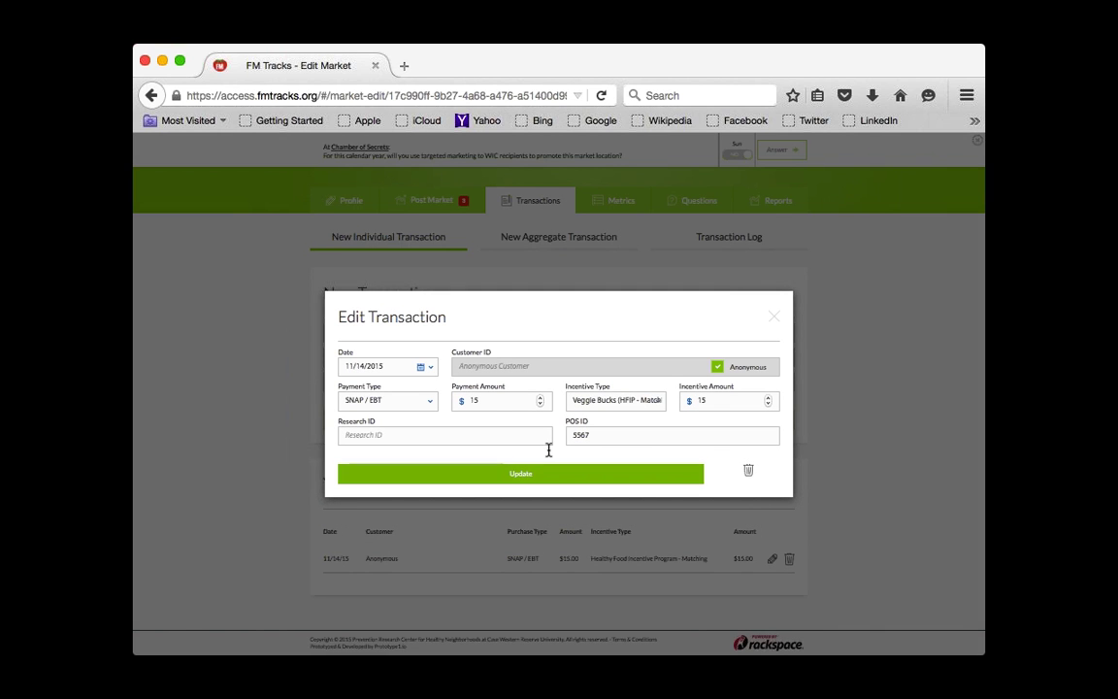
pyautogui.press('BackSpace')
pyautogui.write('0')
pyautogui.click(600, 474)
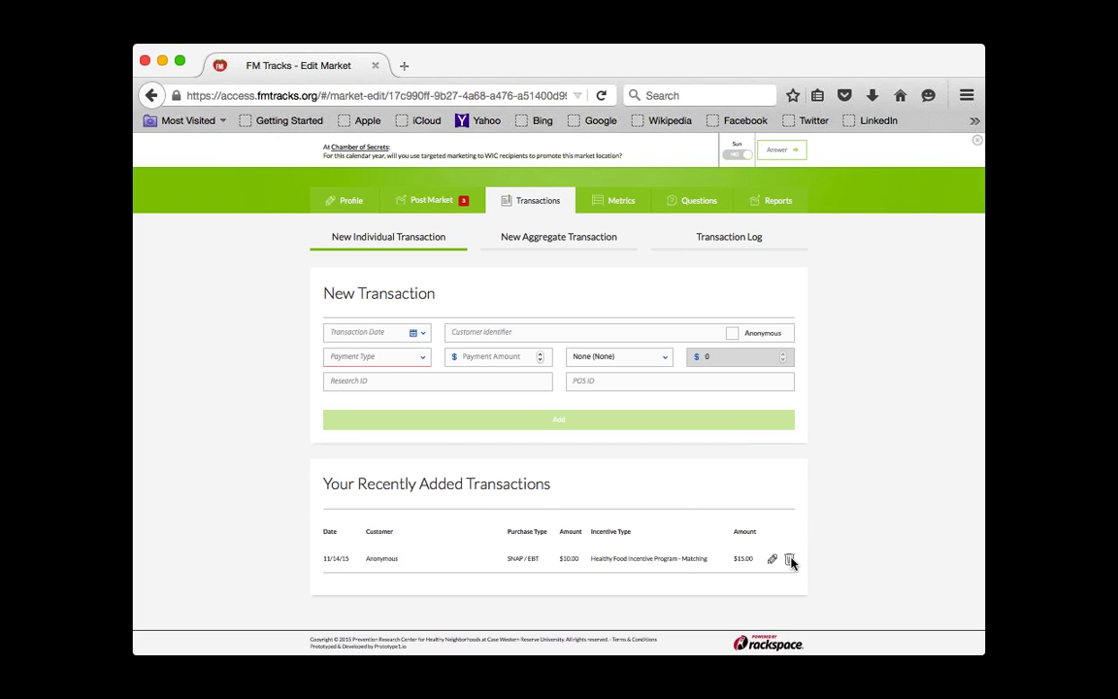
# Step: Start a new aggregate transaction dated 11/14/2015 covering 5 transactions
pyautogui.click(579, 243)
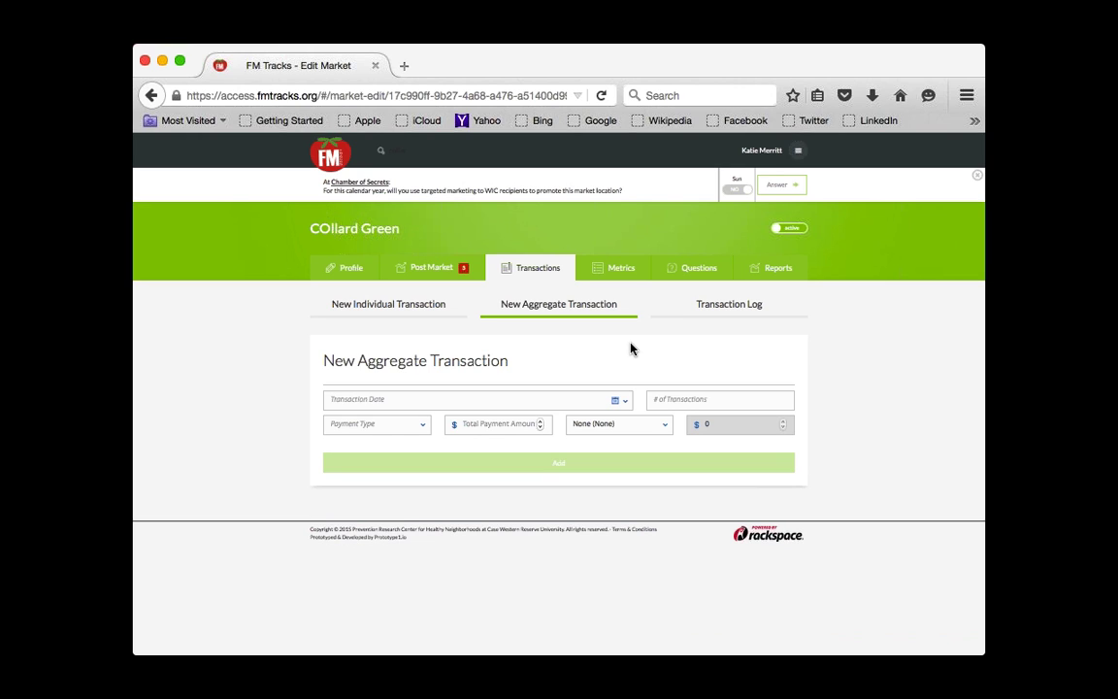
pyautogui.click(614, 402)
pyautogui.click(443, 473)
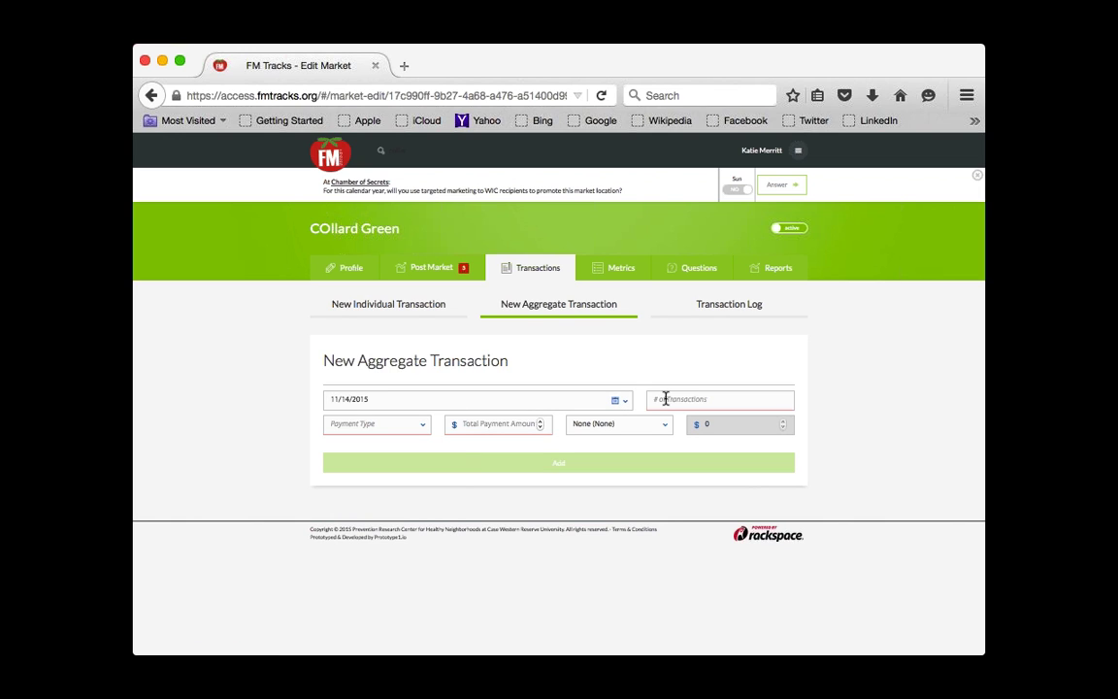
pyautogui.click(666, 399)
pyautogui.write('5')
# Step: Set the aggregate transaction's payment type to SNAP / EBT and the total payment amount to $120
pyautogui.click(391, 427)
pyautogui.click(382, 474)
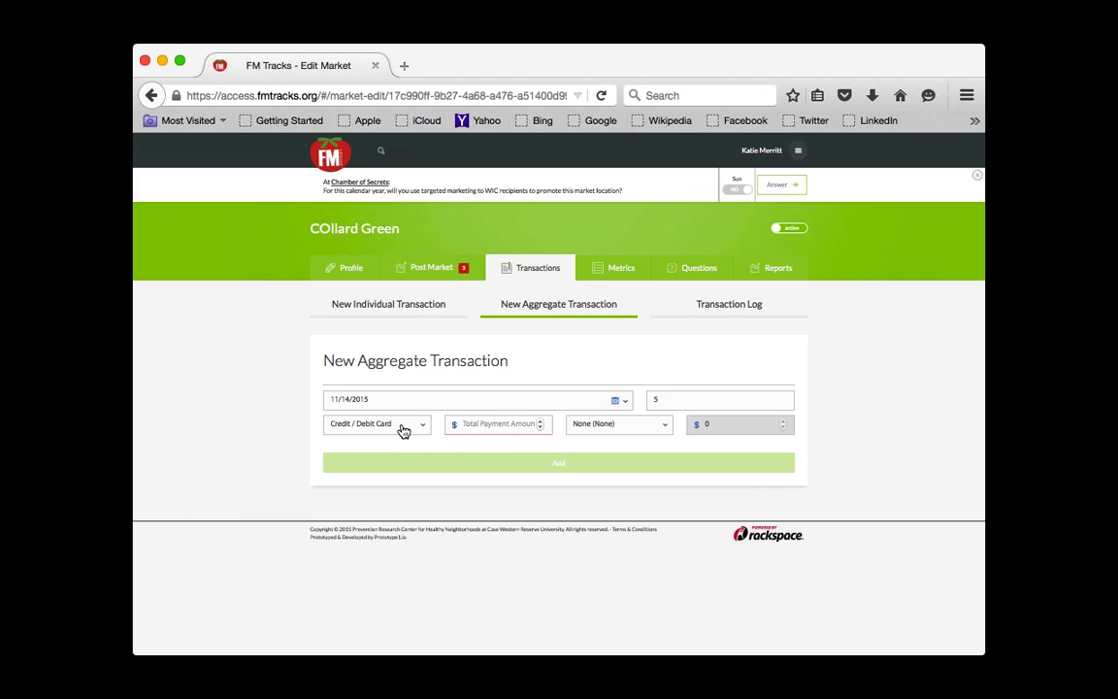
pyautogui.click(399, 427)
pyautogui.click(385, 487)
pyautogui.click(502, 423)
pyautogui.write('120')
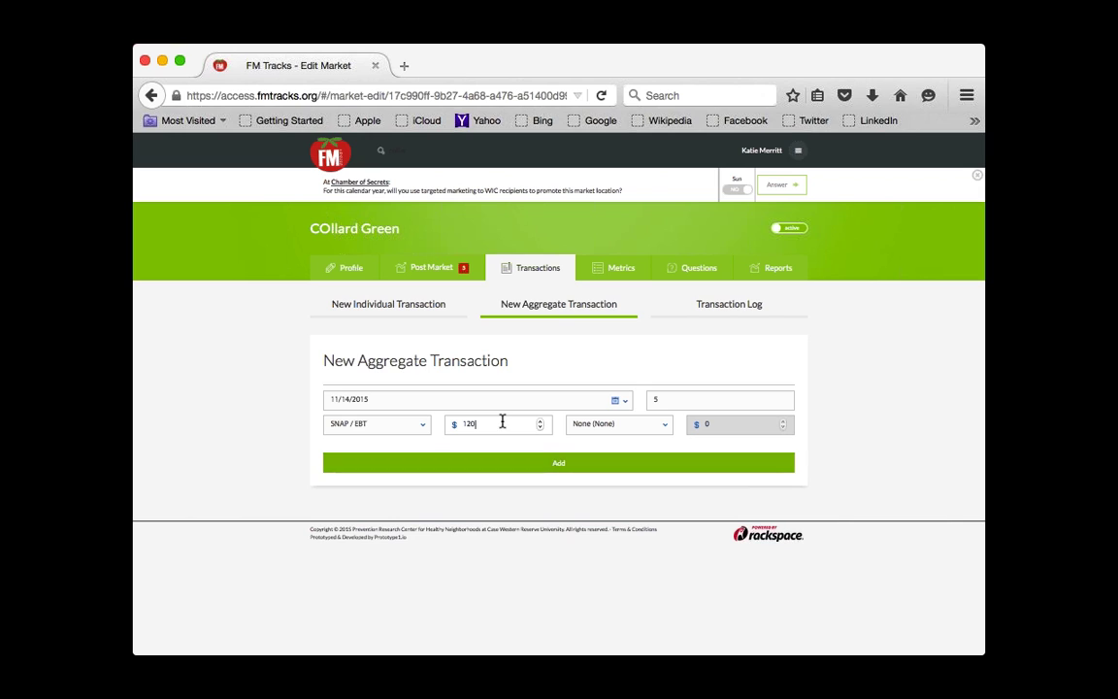
# Step: Choose the Veggie Bucks (HFIP - Matching) incentive with an amount of $120 and add the aggregate transaction
pyautogui.click(626, 424)
pyautogui.click(625, 474)
pyautogui.click(631, 425)
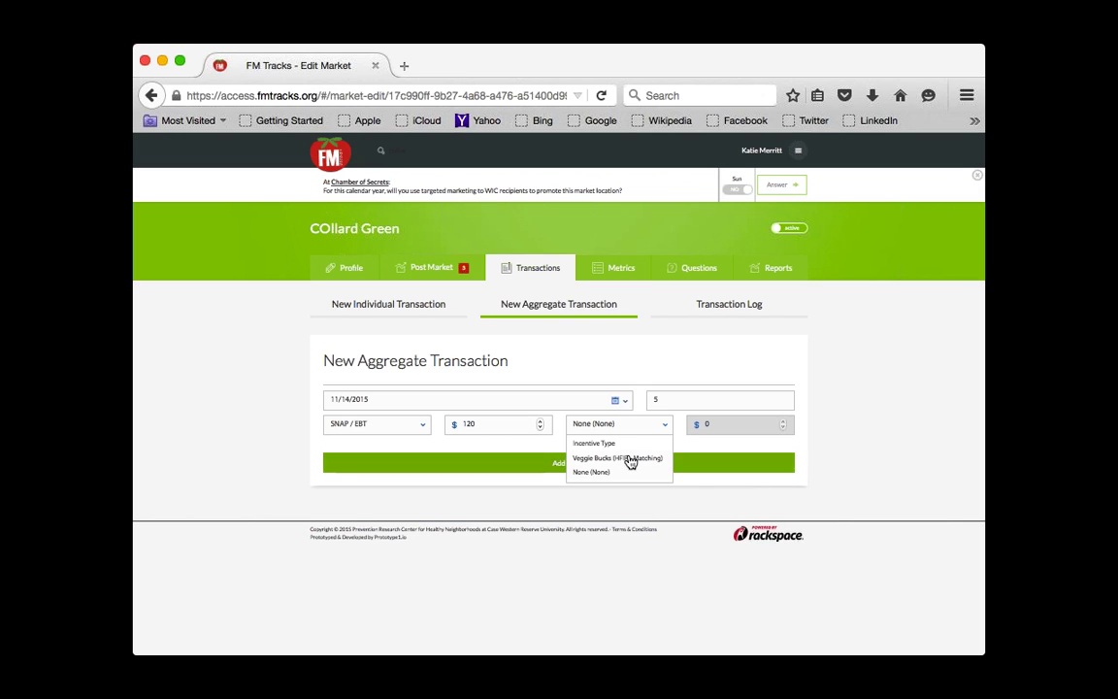
pyautogui.click(629, 458)
pyautogui.click(728, 423)
pyautogui.write('120')
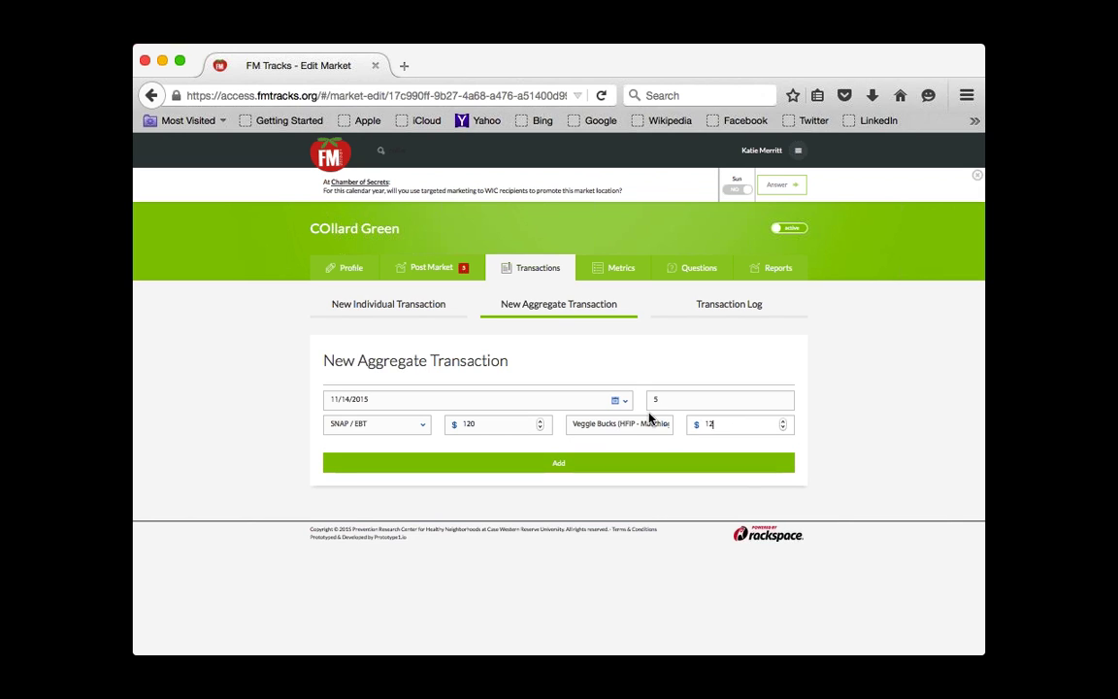
pyautogui.click(579, 469)
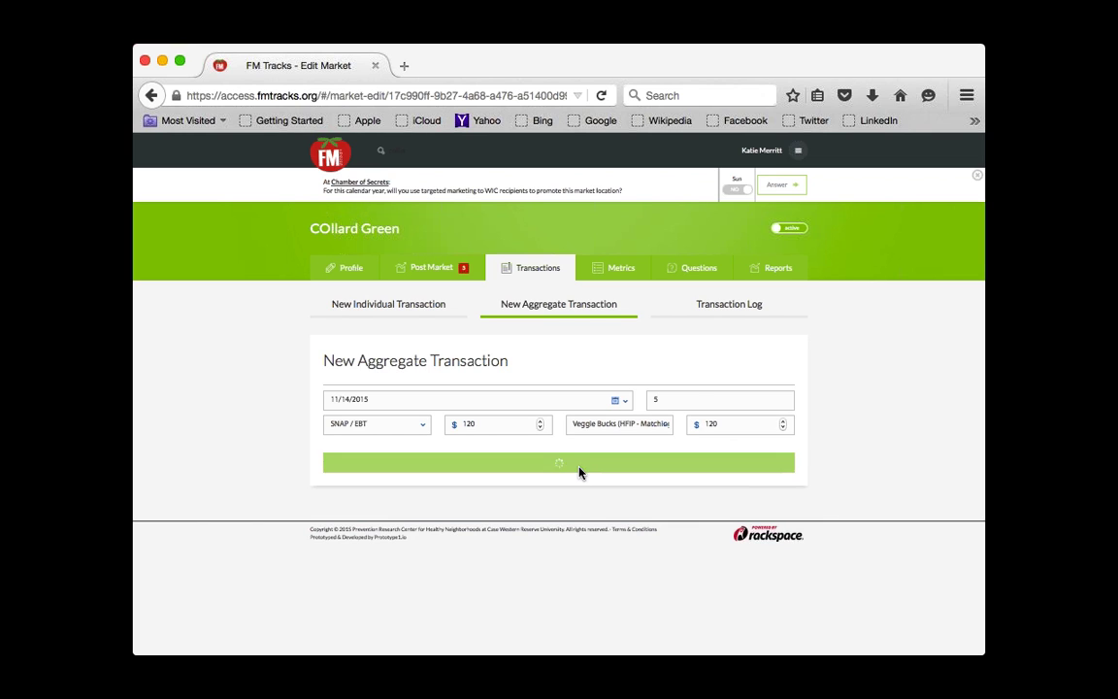
# Step: Open the recently added aggregate transaction for editing and delete it
pyautogui.scroll(-1, 925, 497)
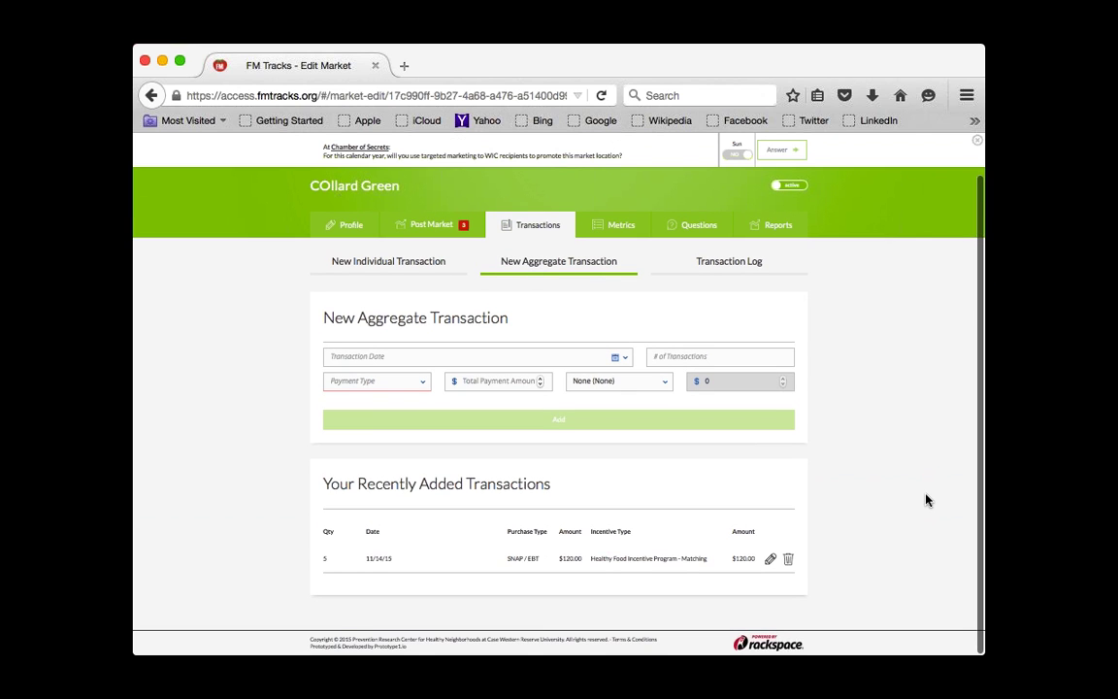
pyautogui.click(768, 560)
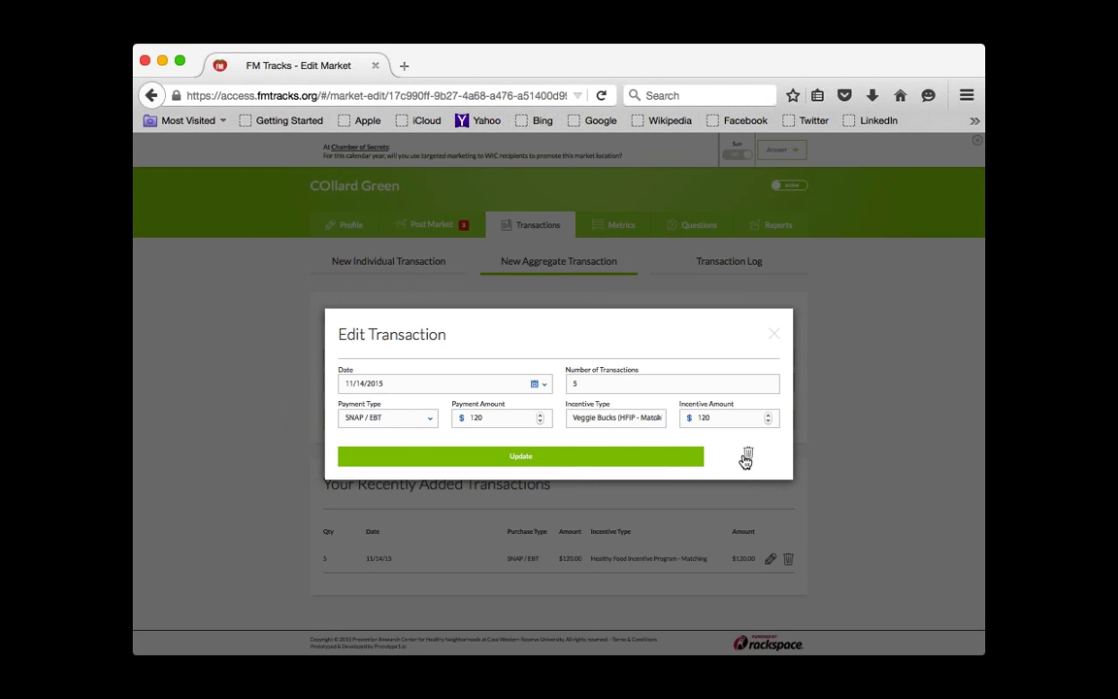
pyautogui.click(742, 456)
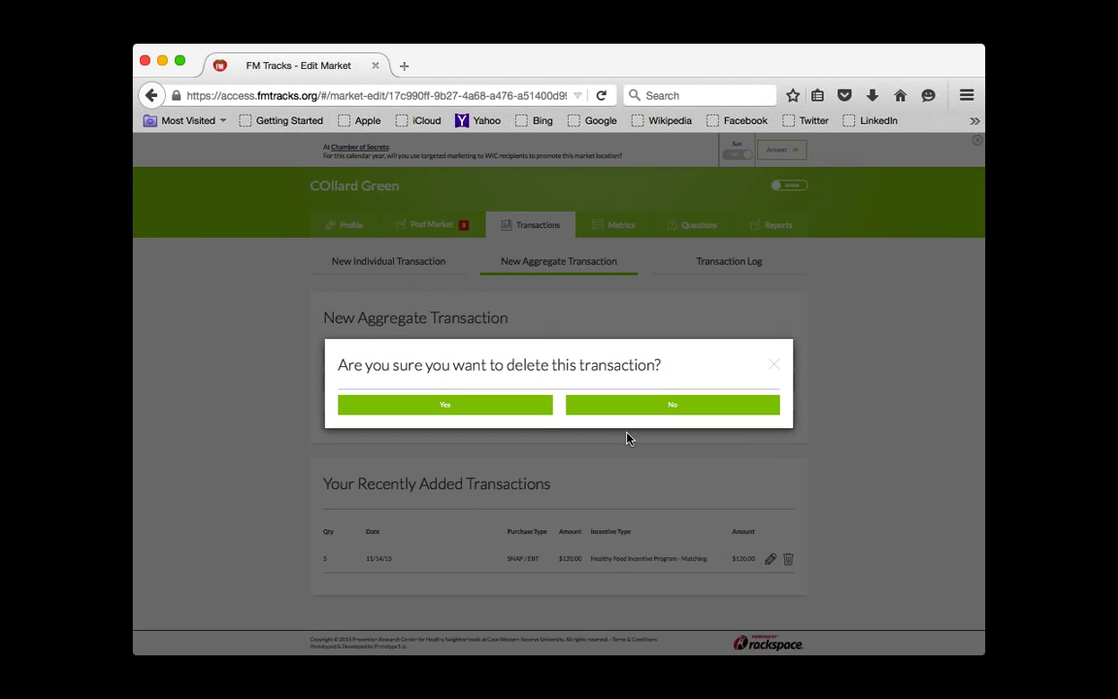
pyautogui.click(499, 410)
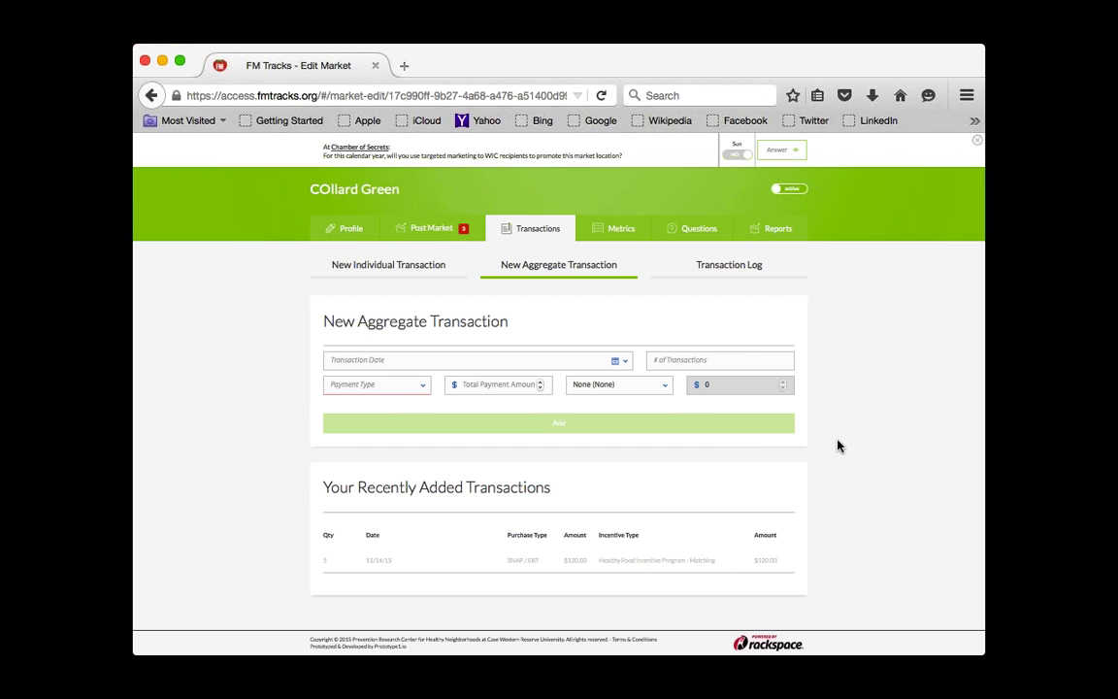
# Step: Search the market's transaction log for entries from 11/01/2015 to 11/16/2015
pyautogui.click(735, 265)
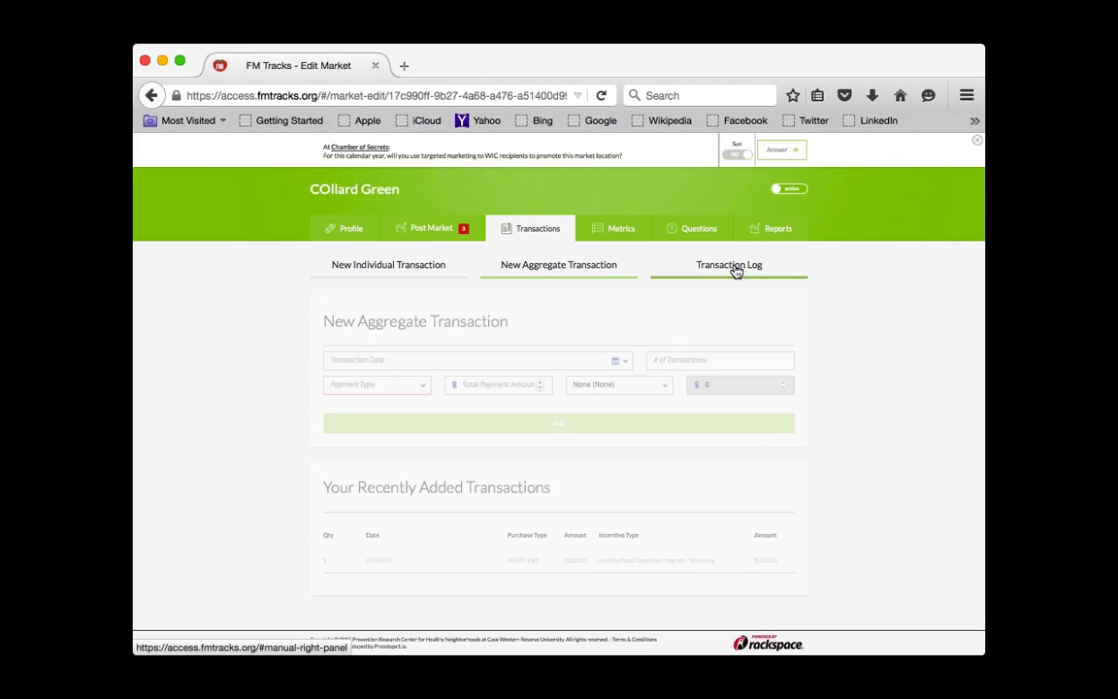
pyautogui.click(392, 408)
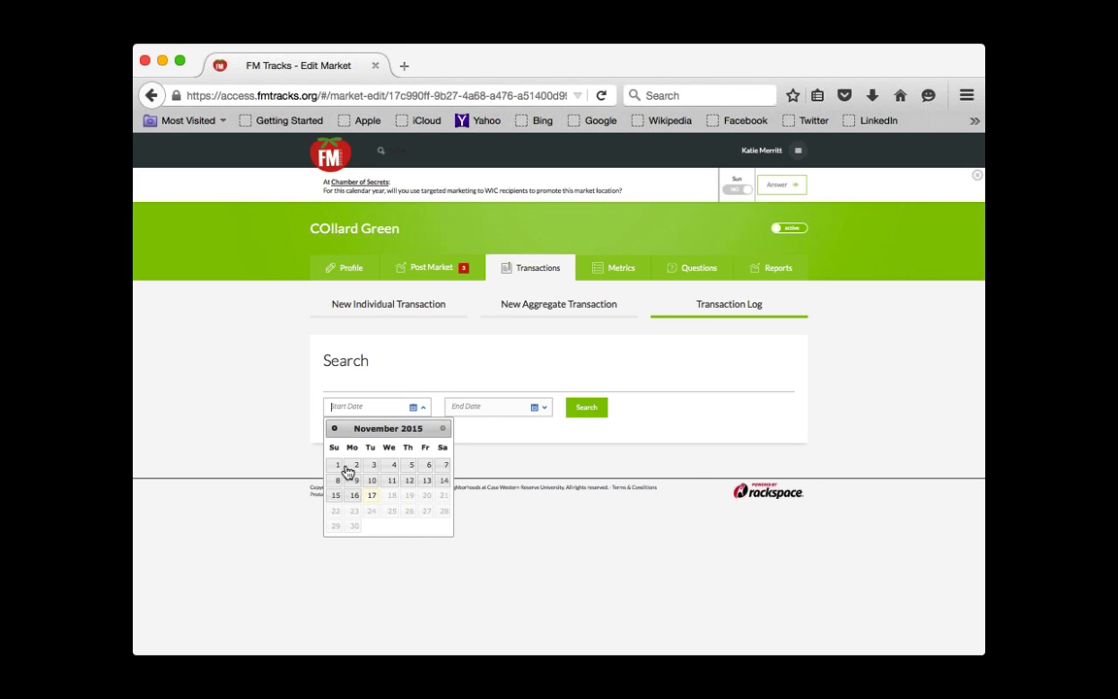
pyautogui.click(333, 466)
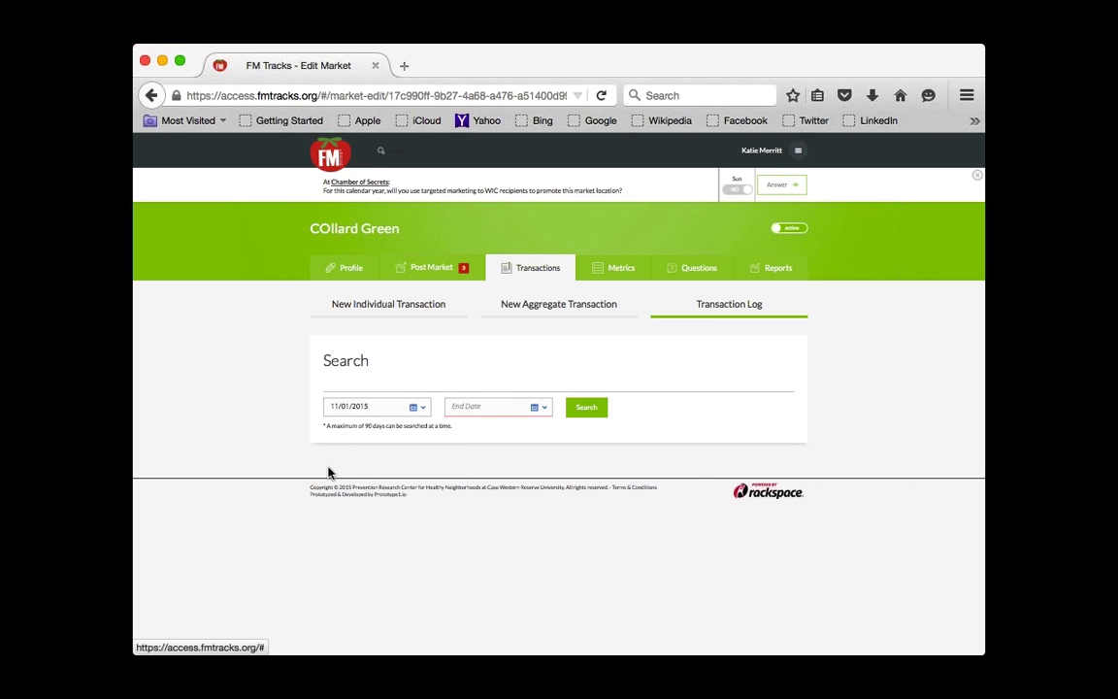
pyautogui.click(500, 408)
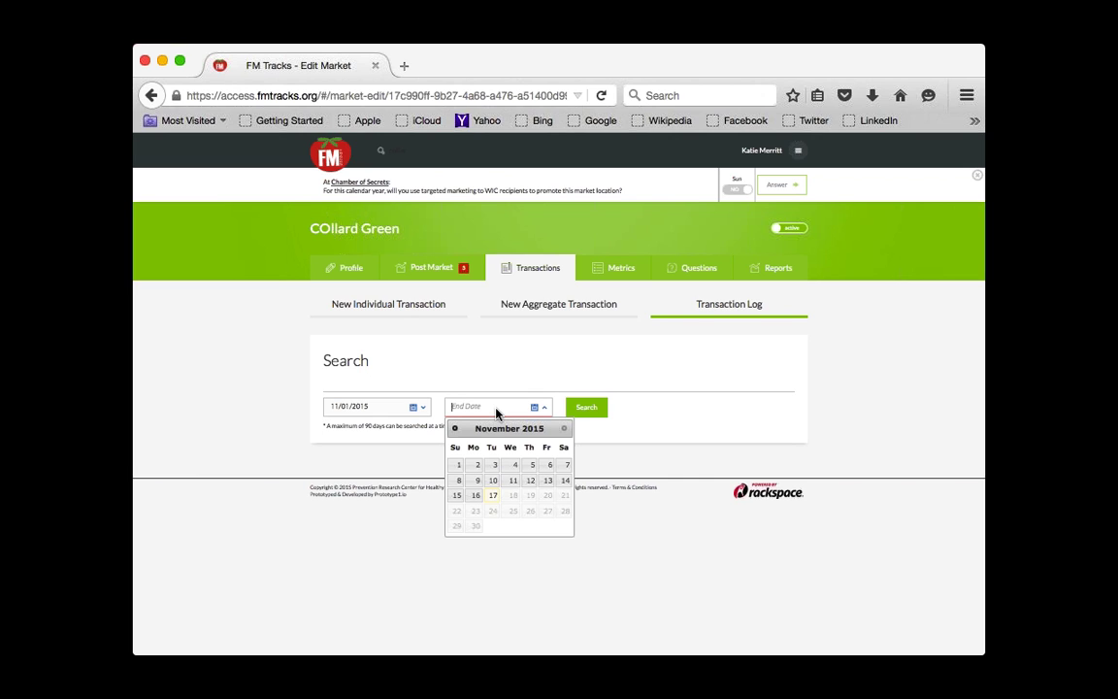
pyautogui.click(475, 499)
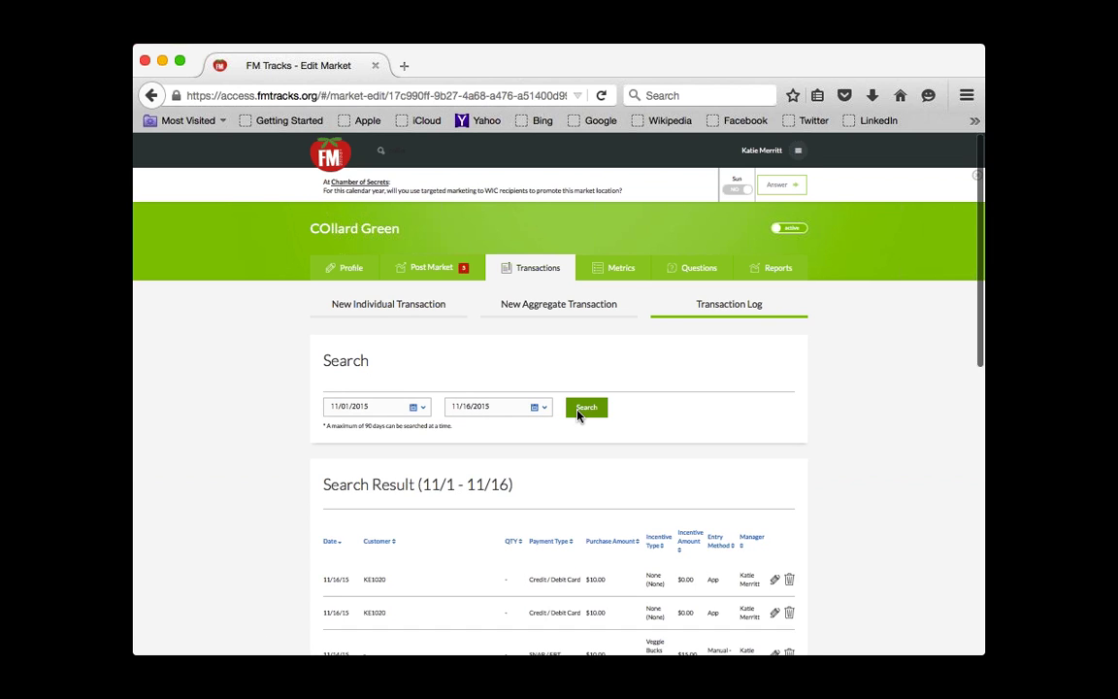
# Step: Delete the 11/14/15 individual SNAP / EBT transaction with the $10.00 purchase amount from the search results and check its deletion details
pyautogui.scroll(-5, 578, 416)
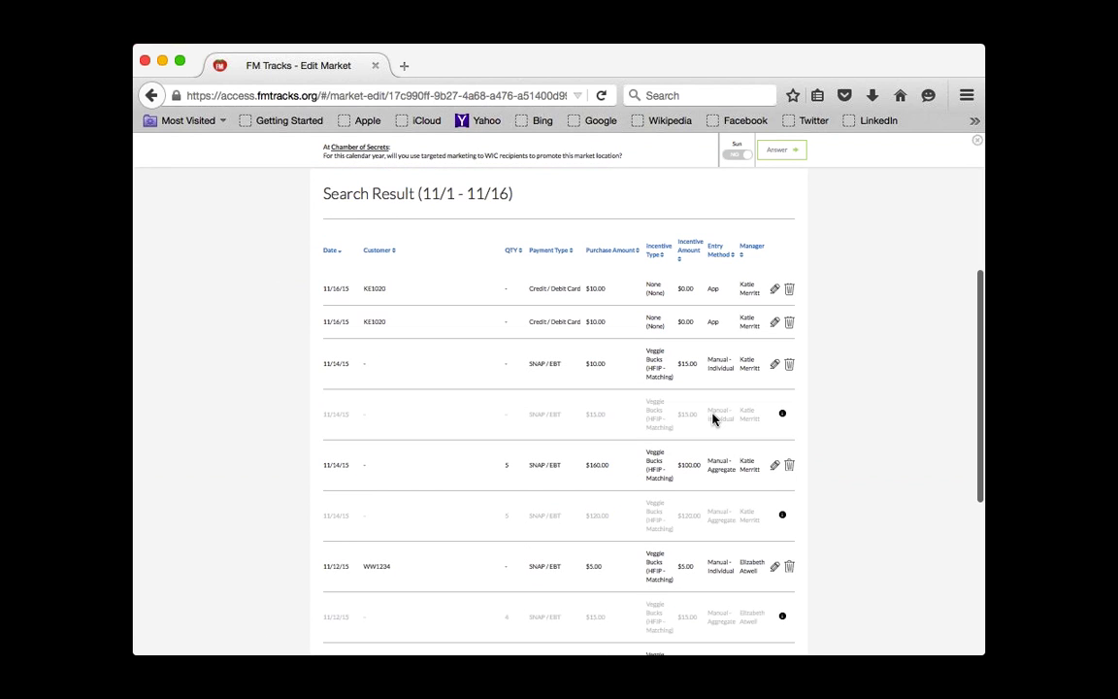
pyautogui.scroll(2, 714, 419)
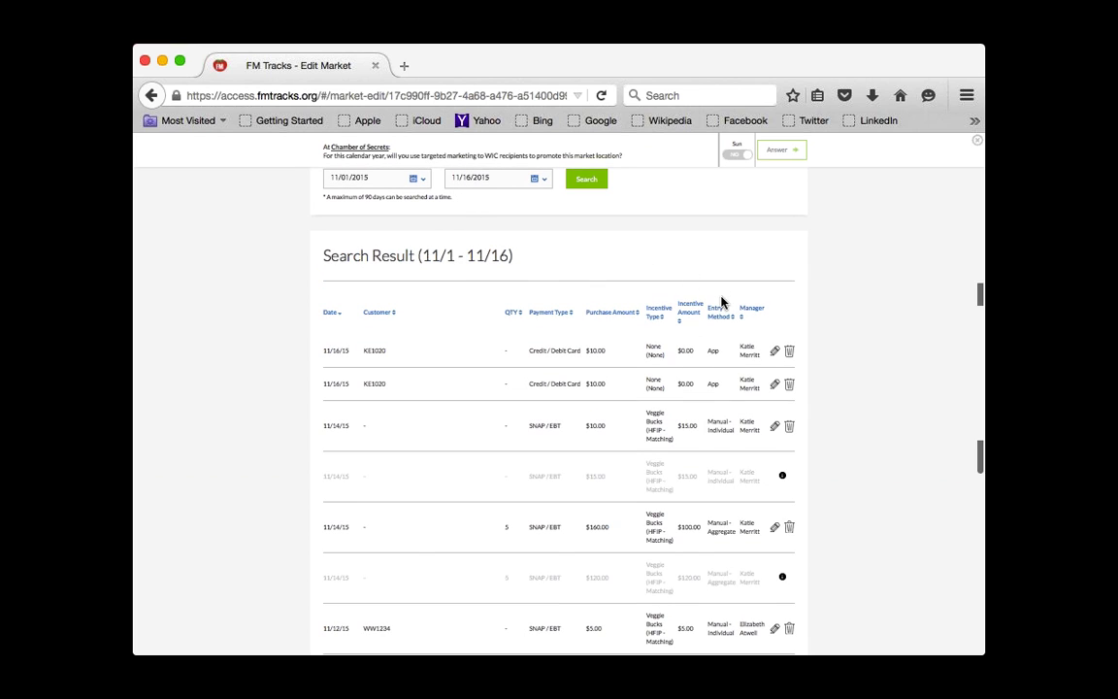
pyautogui.scroll(-1, 721, 301)
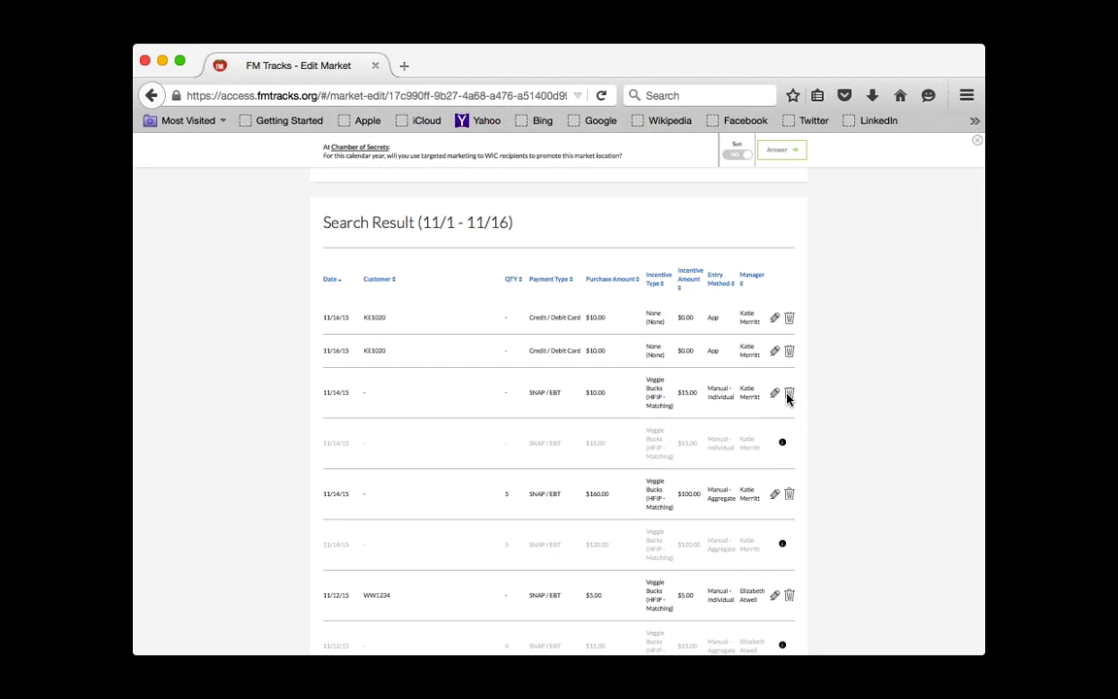
pyautogui.click(789, 394)
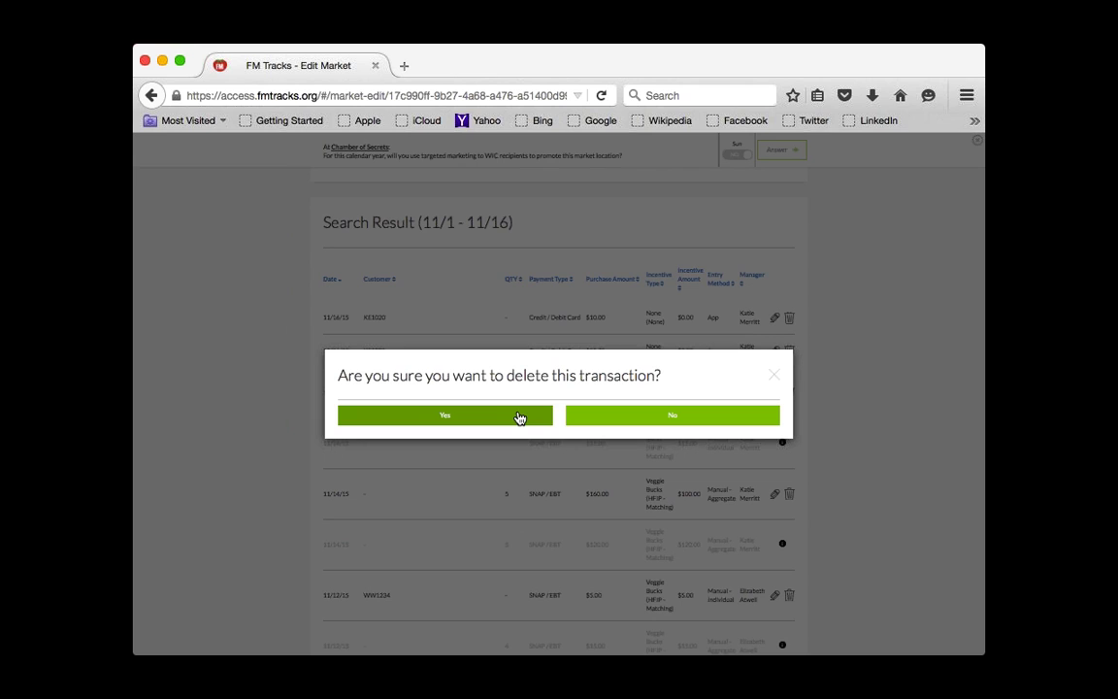
pyautogui.click(518, 416)
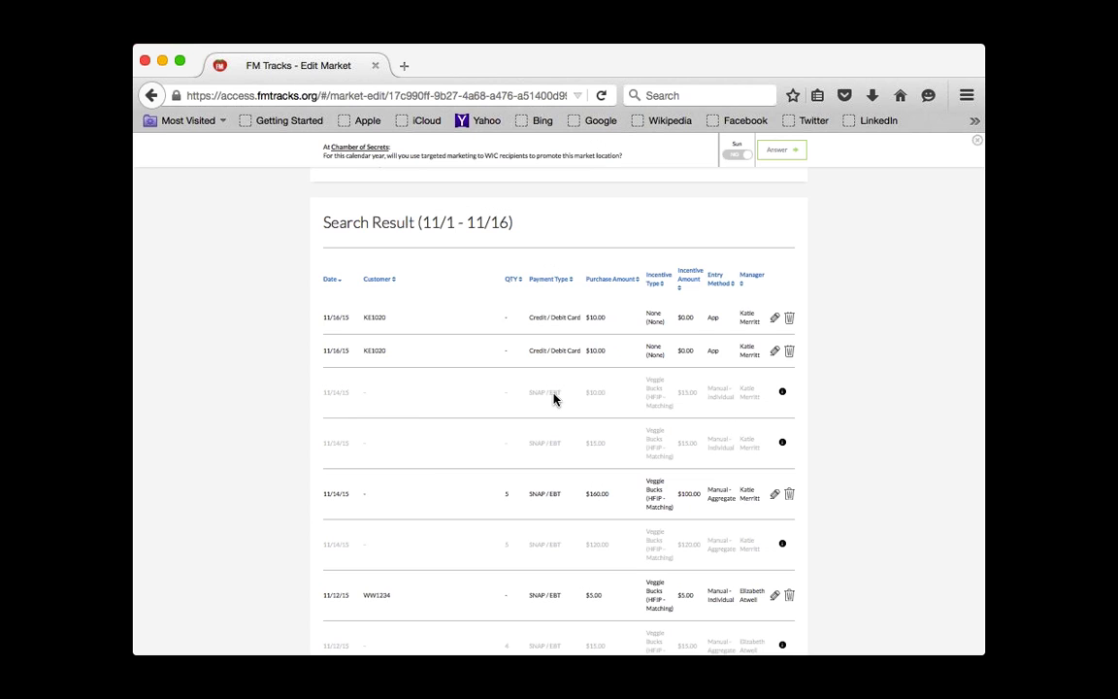
pyautogui.moveTo(783, 394)
# Step: Highlight the note about the maximum search period below the transaction log's date range
pyautogui.scroll(5, 859, 395)
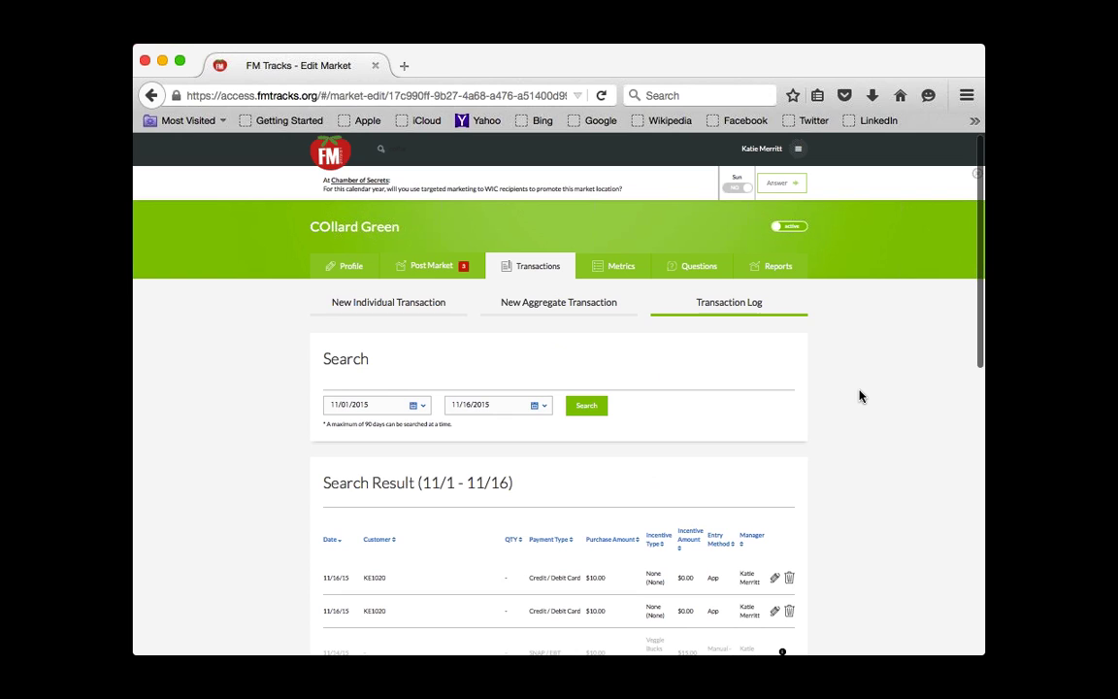
pyautogui.scroll(-1, 860, 394)
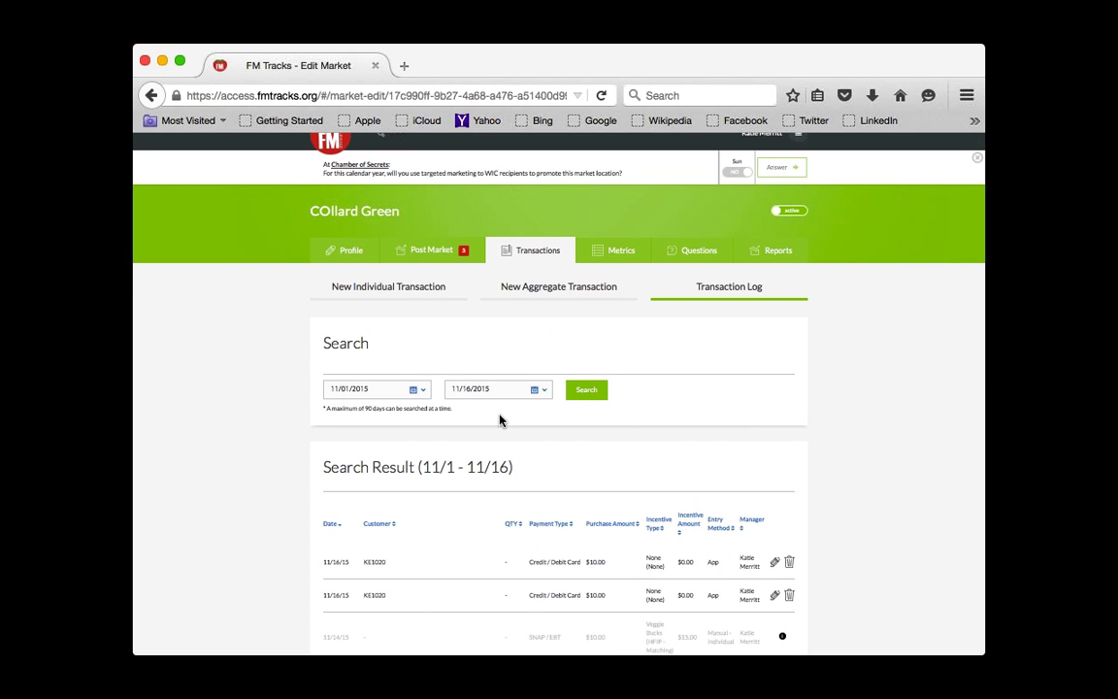
pyautogui.moveTo(465, 415); pyautogui.dragTo(380, 419)
pyautogui.click(329, 417)
pyautogui.tripleClick(312, 411)
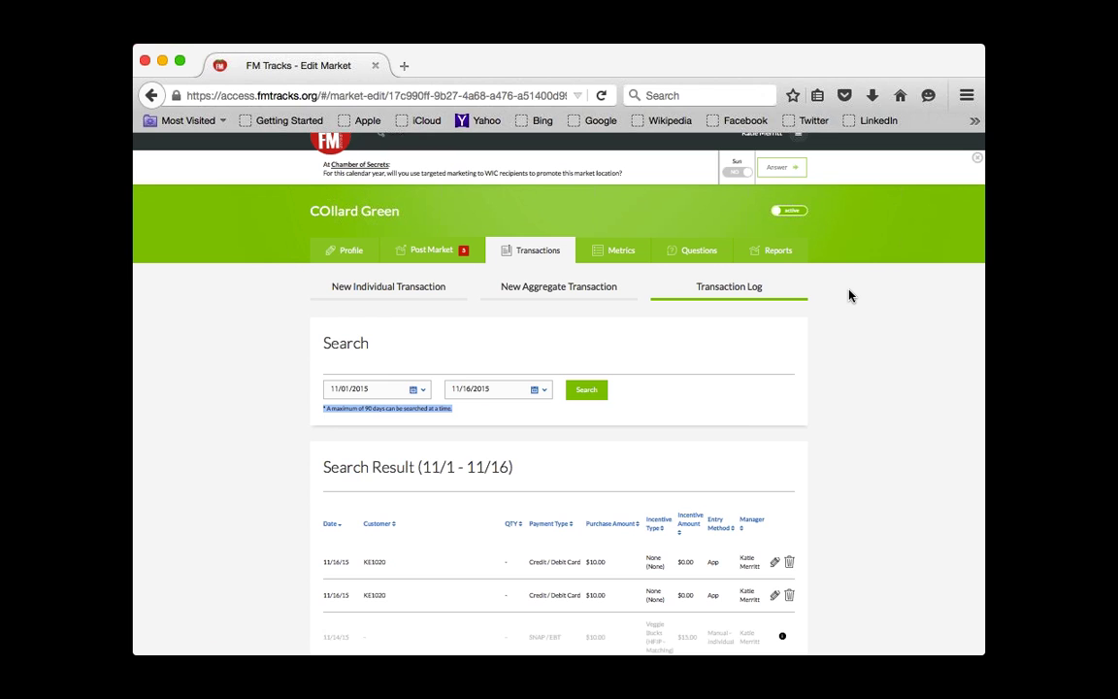
# Step: Run a transaction report for any network or market without date, payment or incentive filters
pyautogui.click(777, 251)
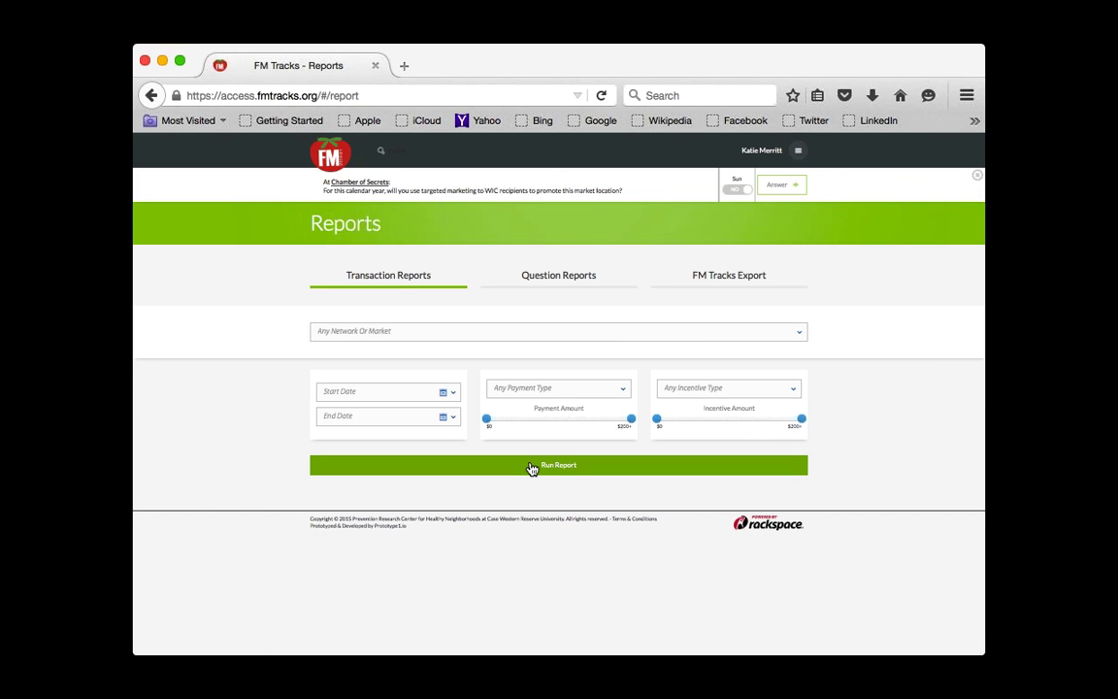
pyautogui.click(527, 466)
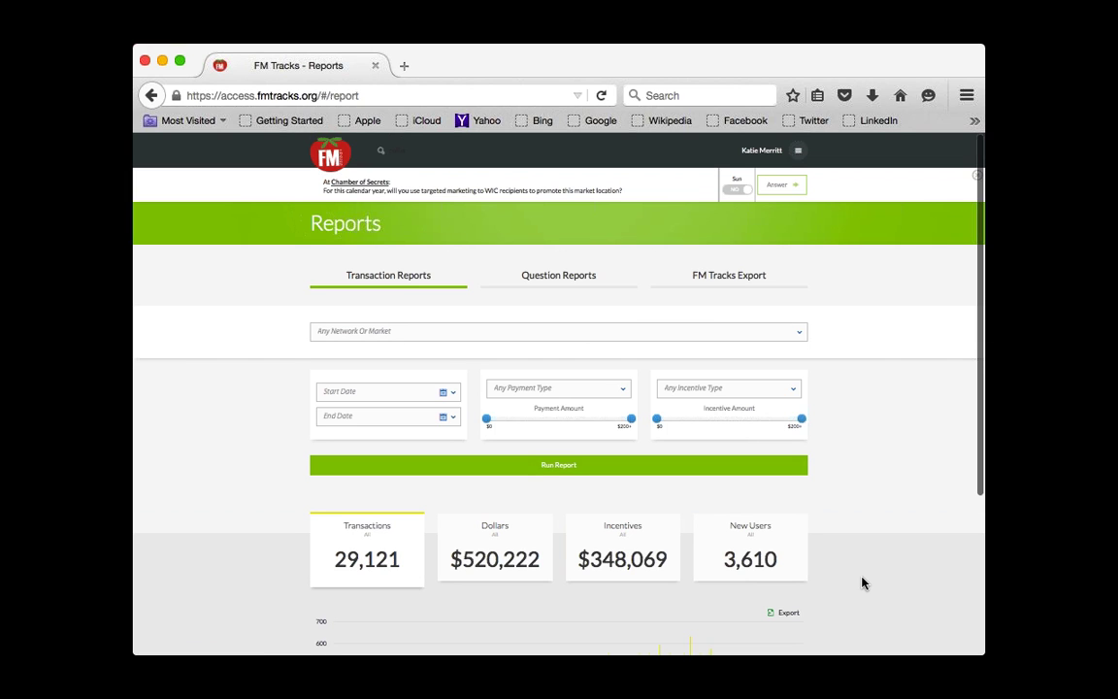
pyautogui.scroll(-5, 863, 582)
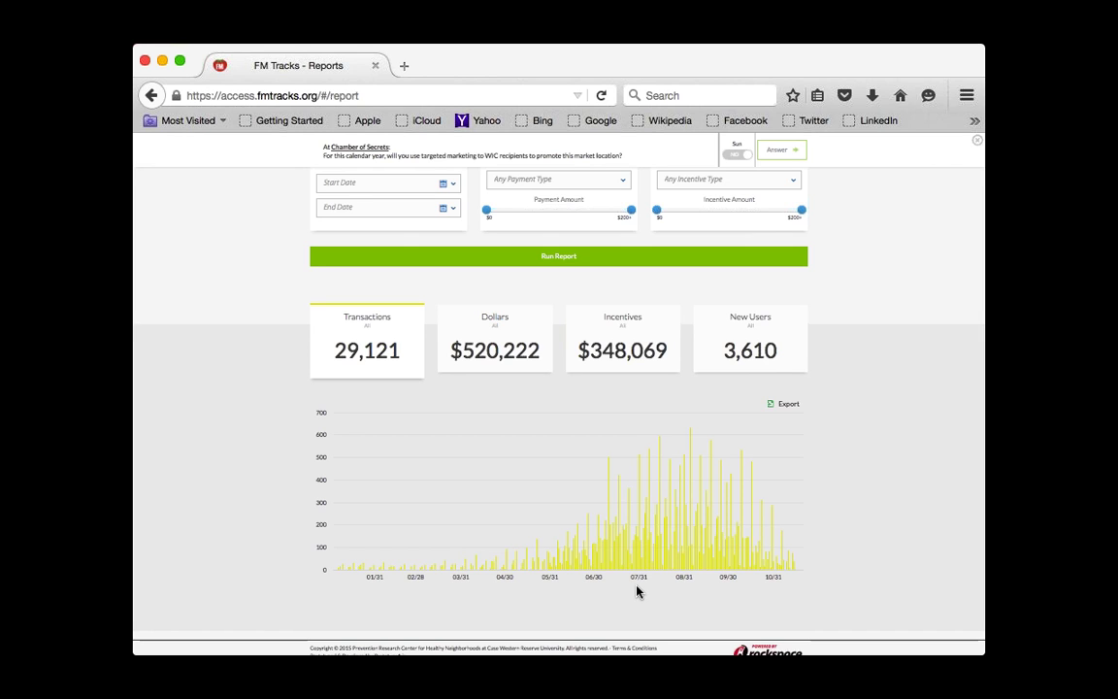
pyautogui.scroll(1, 562, 495)
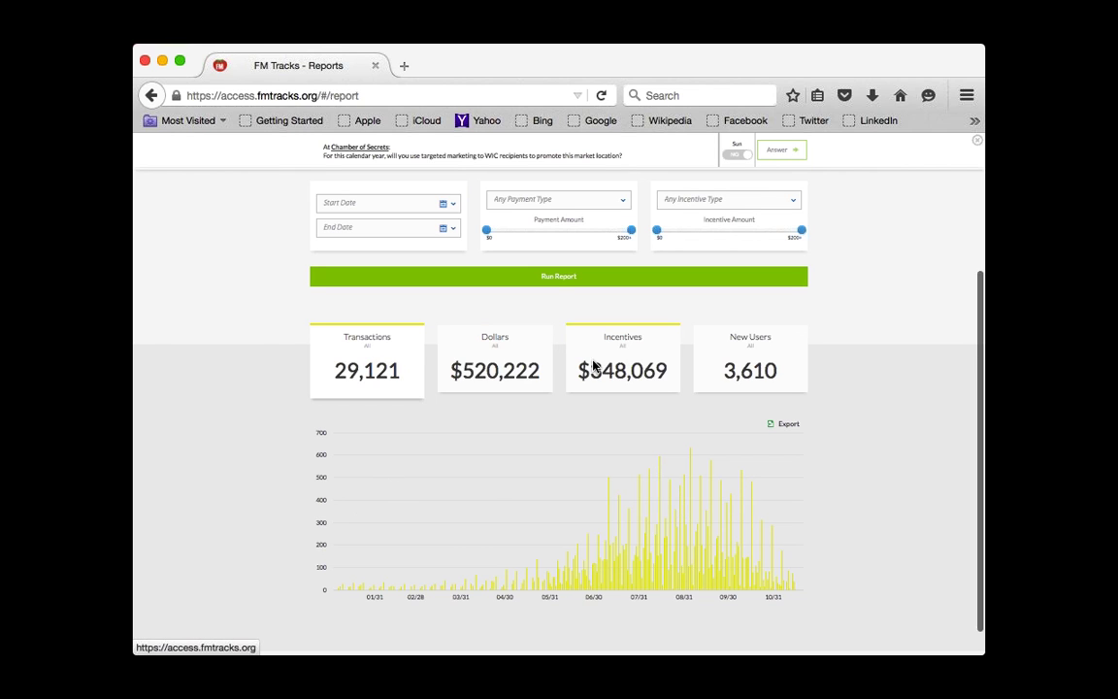
# Step: Examine the report's Dollars and Incentives charts
pyautogui.click(519, 367)
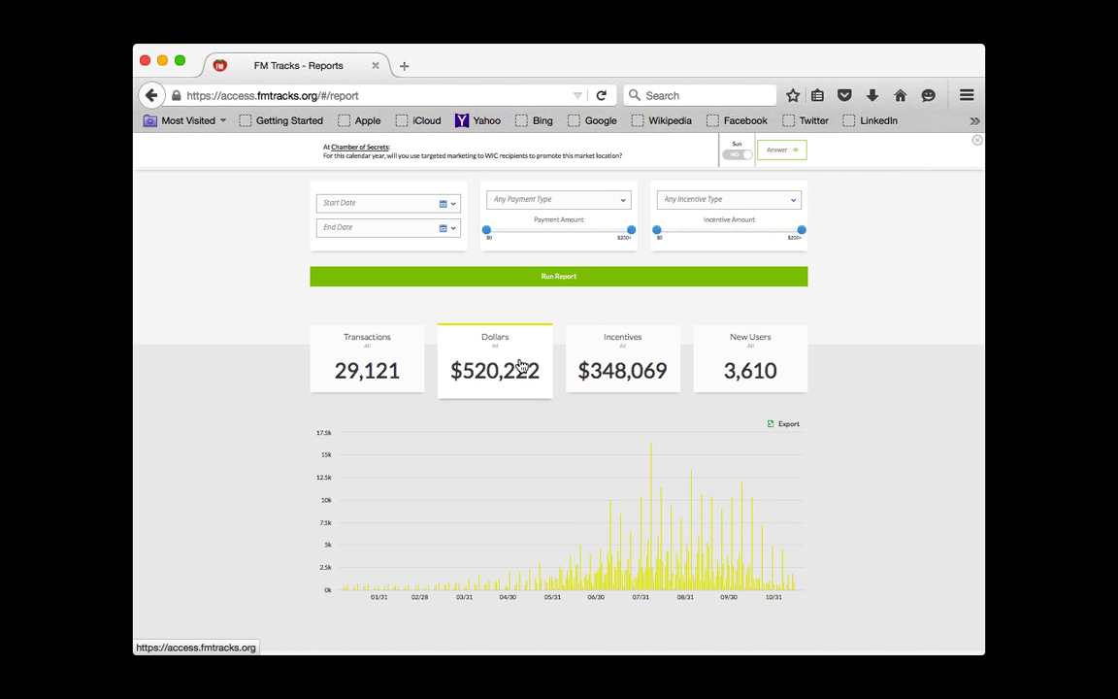
pyautogui.click(604, 368)
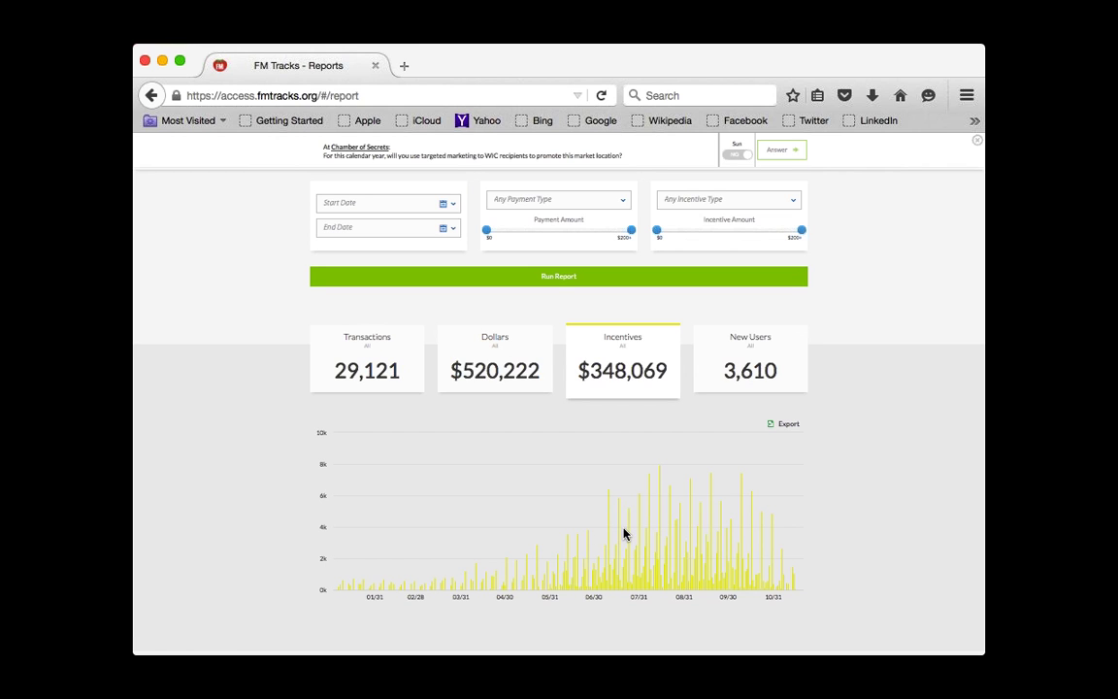
pyautogui.scroll(-2, 649, 537)
pyautogui.scroll(-2, 635, 521)
pyautogui.scroll(-1, 849, 501)
pyautogui.scroll(4, 848, 501)
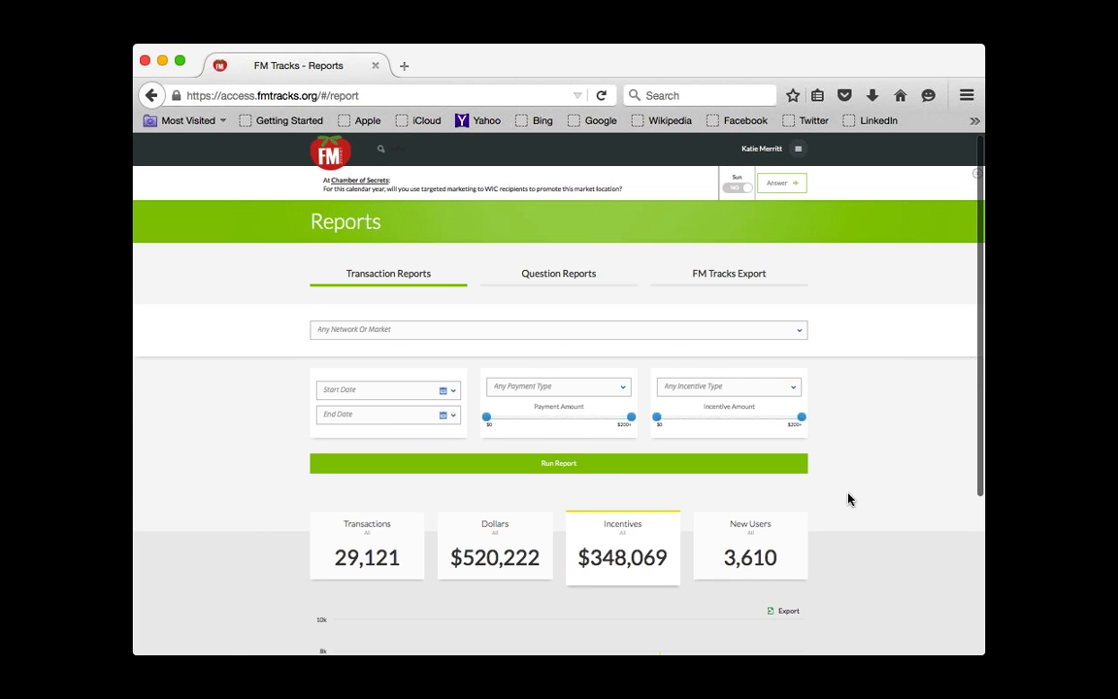
# Step: Return to the dashboard and open the new aggregate transaction form for the COllard Green market
pyautogui.click(323, 167)
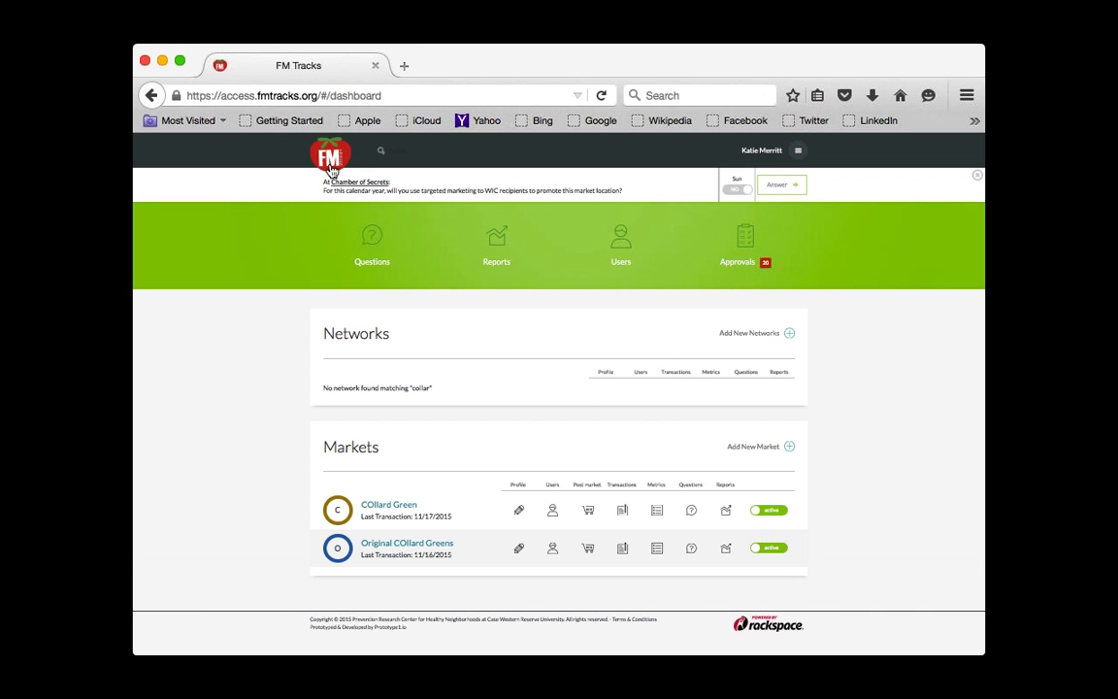
pyautogui.click(624, 514)
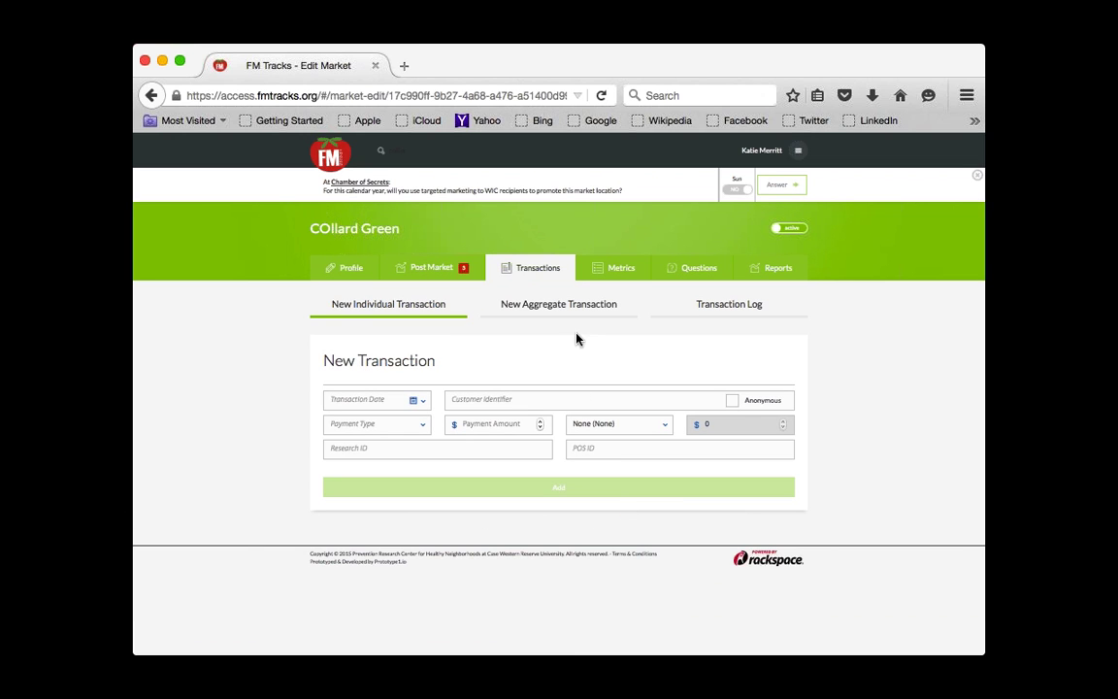
pyautogui.click(559, 308)
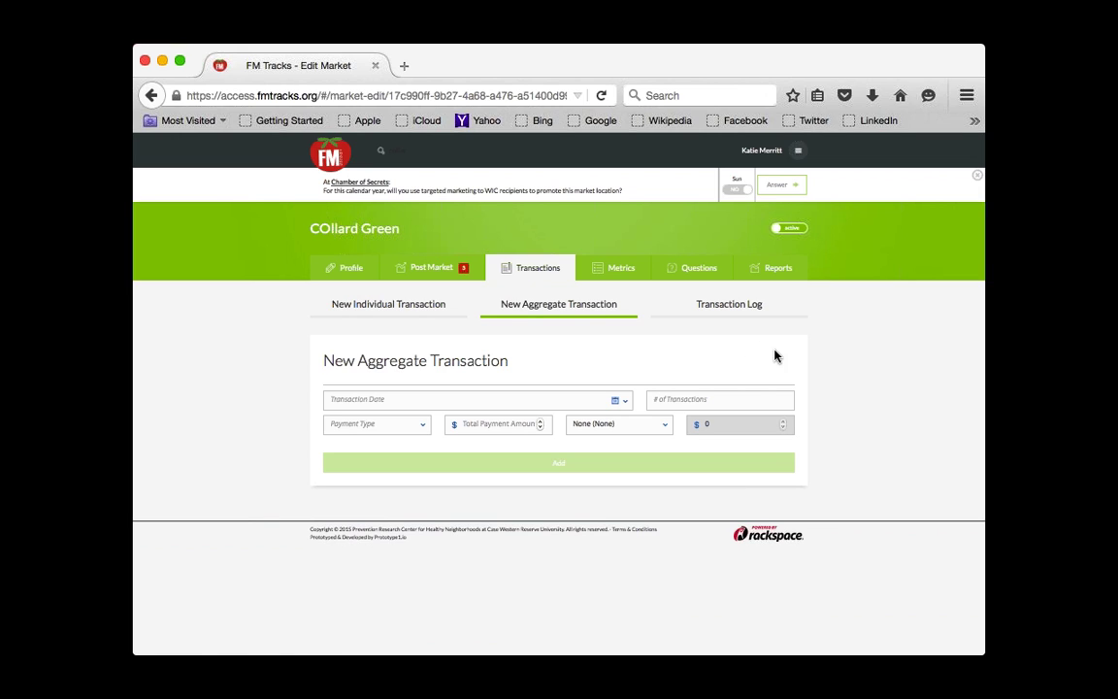
# Step: Fill in the aggregate transaction with 30 transactions, a $400 total payment, the date 11/03/2015 and payment type SNAP / EBT
pyautogui.click(672, 402)
pyautogui.write('30')
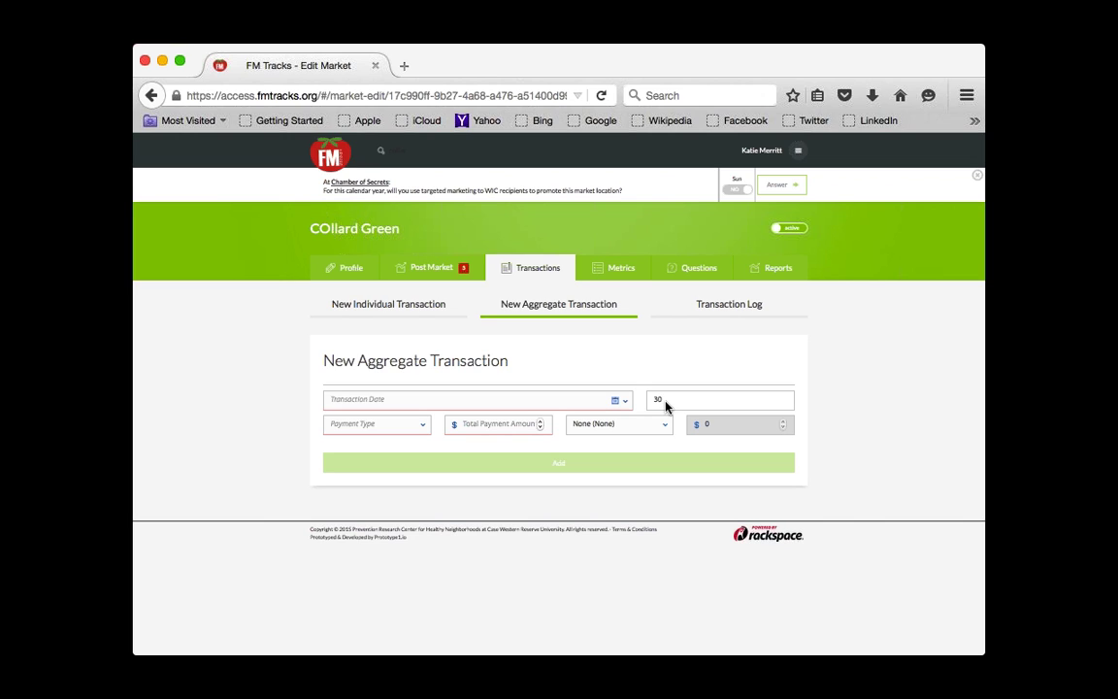
pyautogui.click(518, 423)
pyautogui.write('400')
pyautogui.click(408, 402)
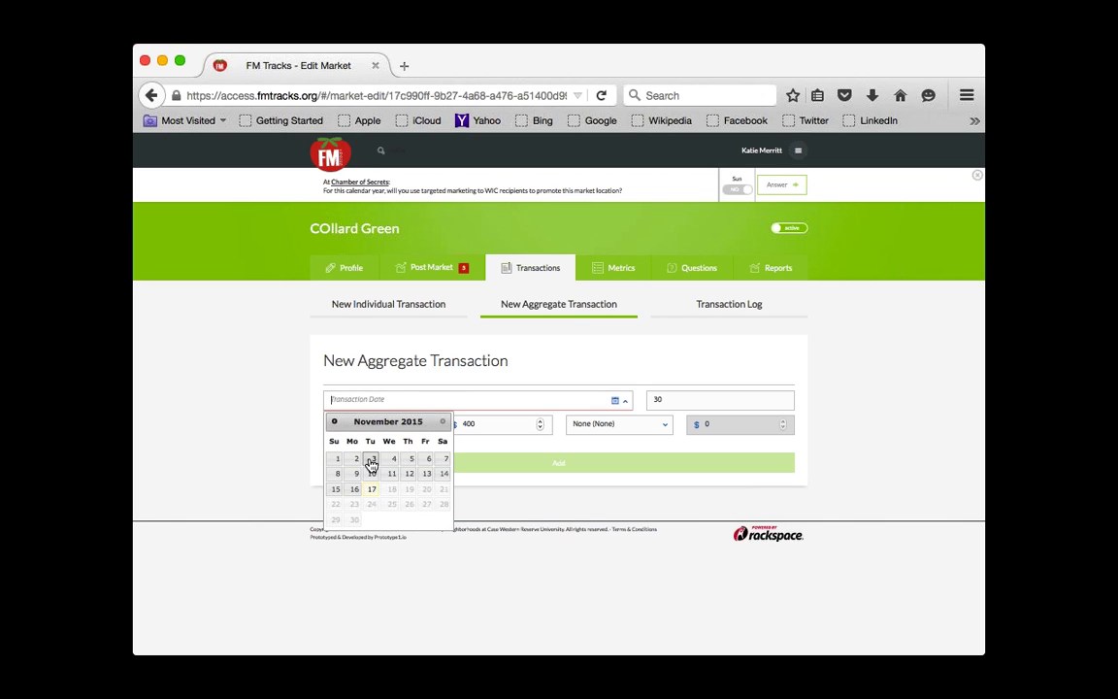
pyautogui.click(368, 463)
pyautogui.click(369, 427)
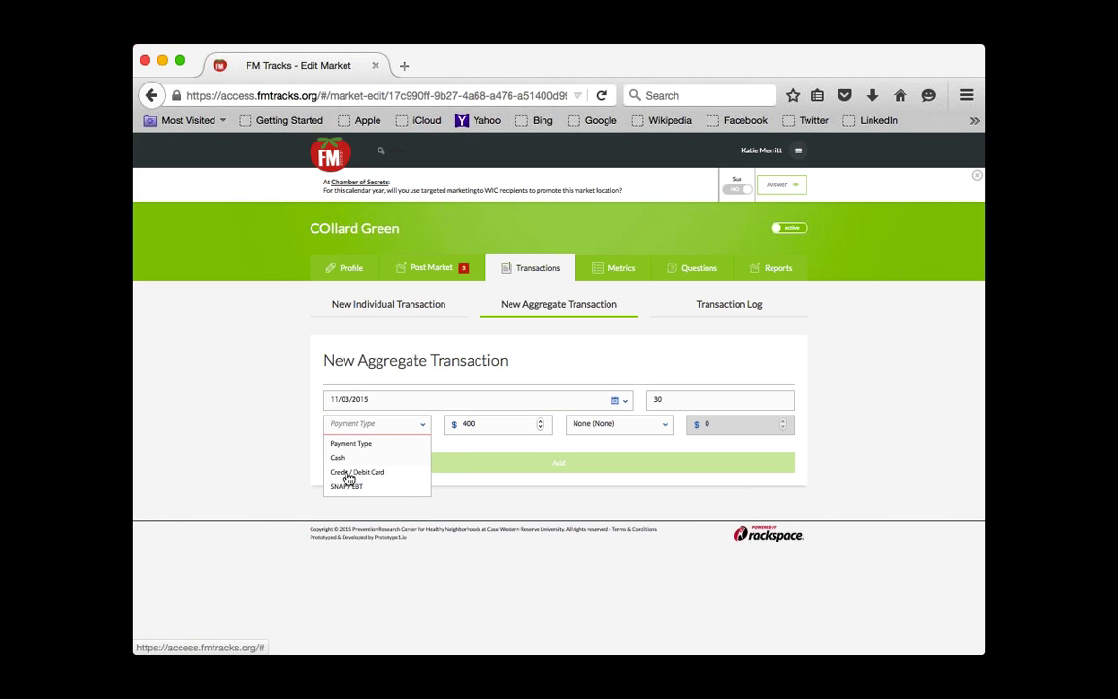
pyautogui.click(345, 484)
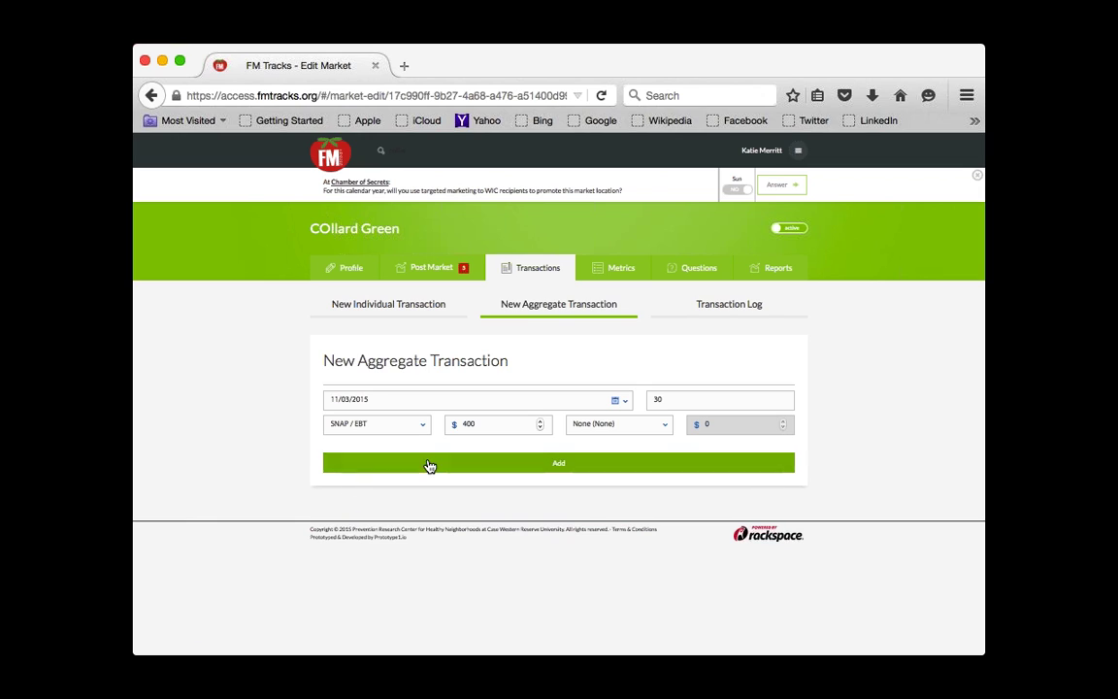
# Step: Choose the Veggie Bucks (HFIP - Matching) incentive with an amount of $400 and add the aggregate transaction
pyautogui.click(640, 429)
pyautogui.click(612, 457)
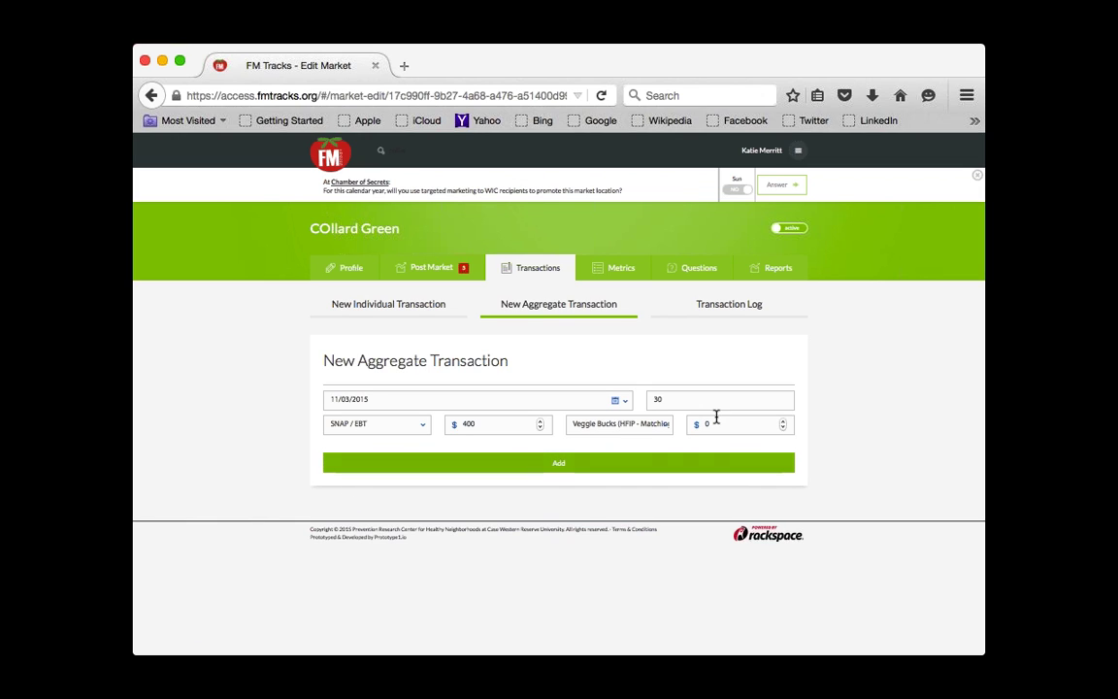
pyautogui.write('400')
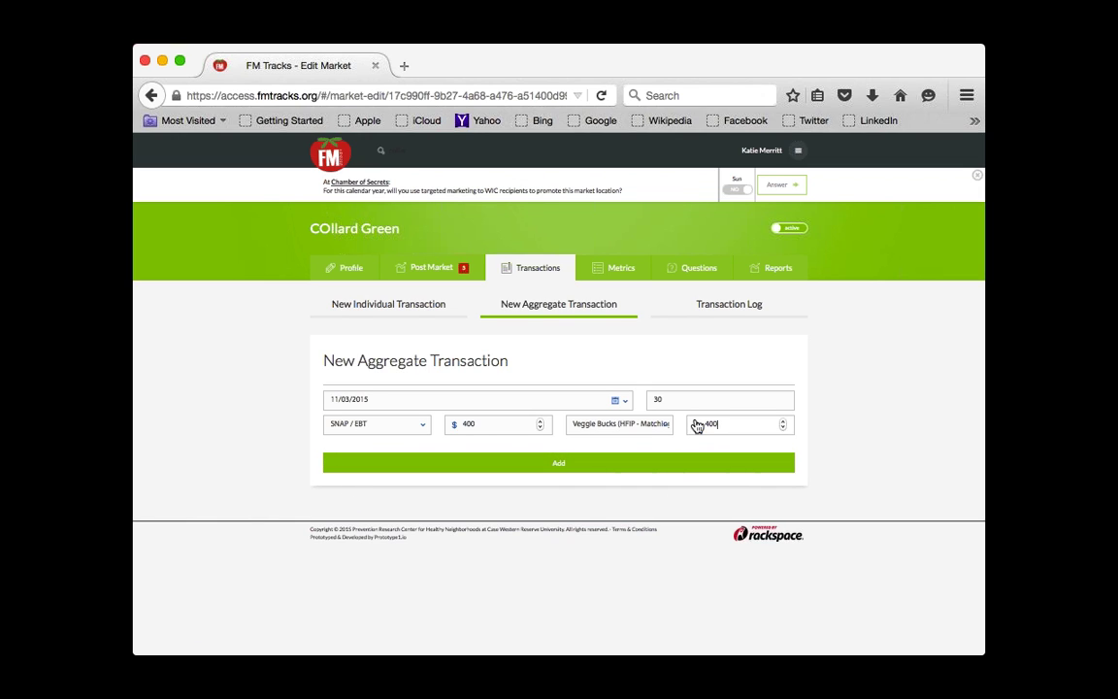
pyautogui.click(635, 464)
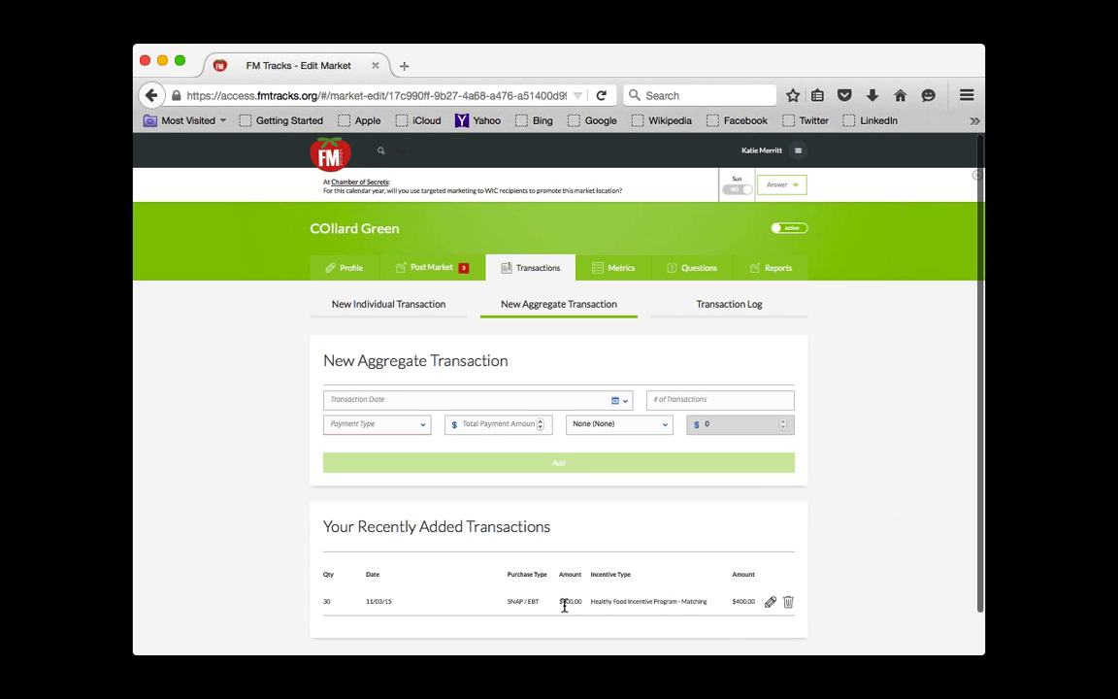
# Step: View the individual transaction form, and check the payment types offered in the aggregate transaction form
pyautogui.click(427, 307)
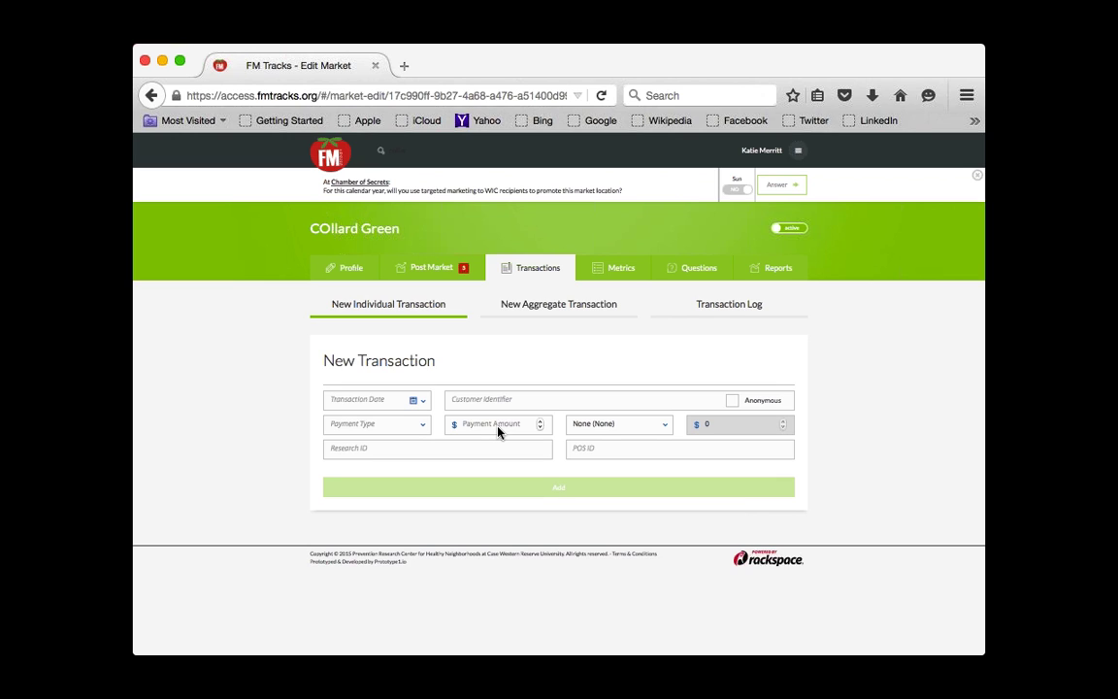
pyautogui.click(531, 305)
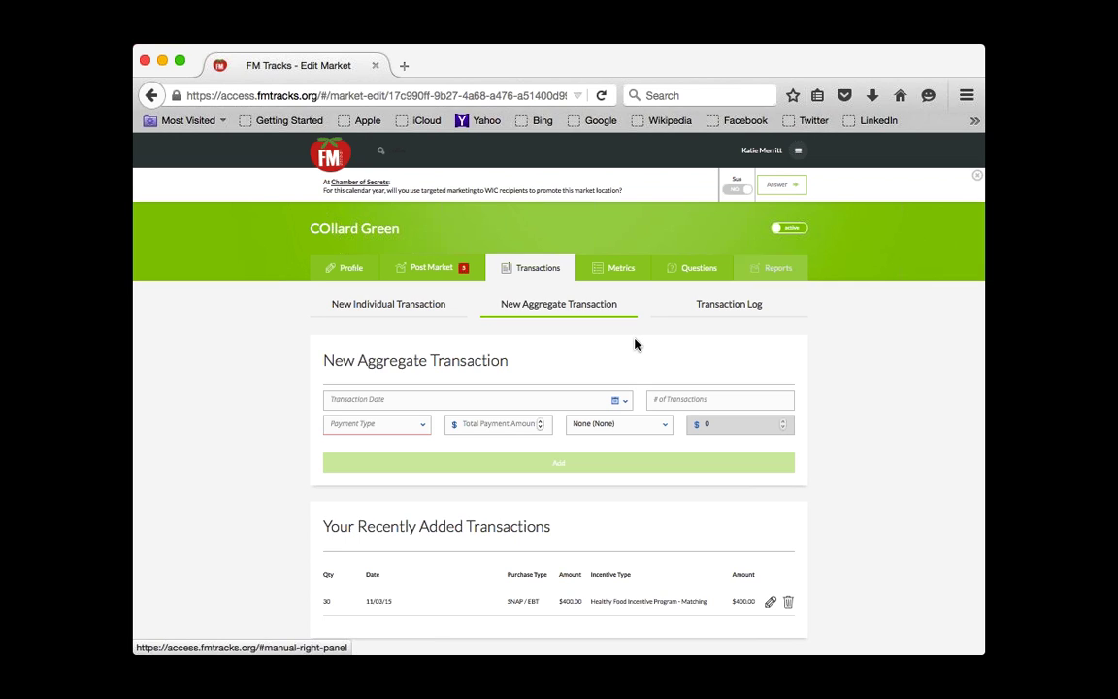
pyautogui.click(415, 427)
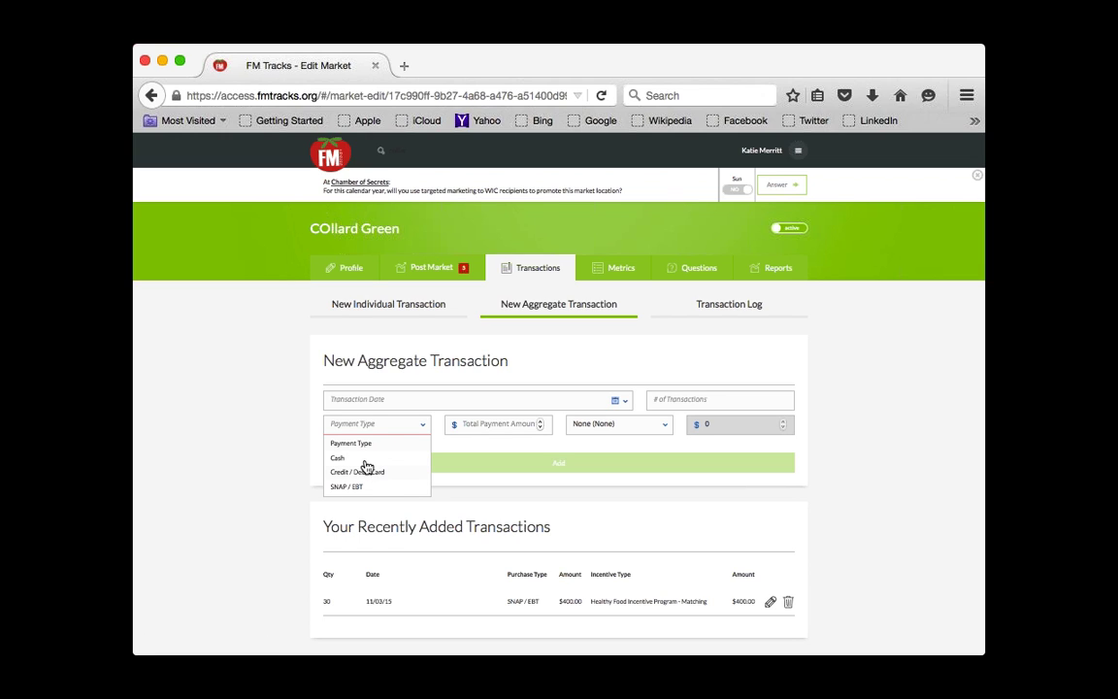
# Step: Review the accepted payment types and incentives in the COllard Green market profile, and return to its new individual transaction form
pyautogui.click(353, 279)
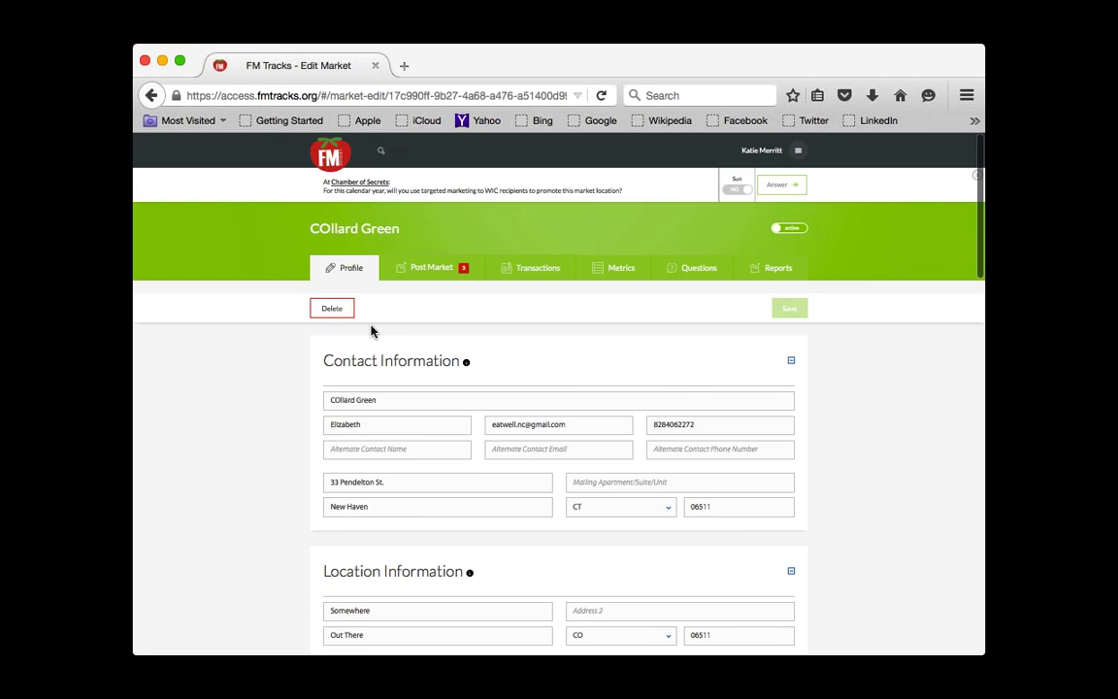
pyautogui.scroll(-10, 371, 331)
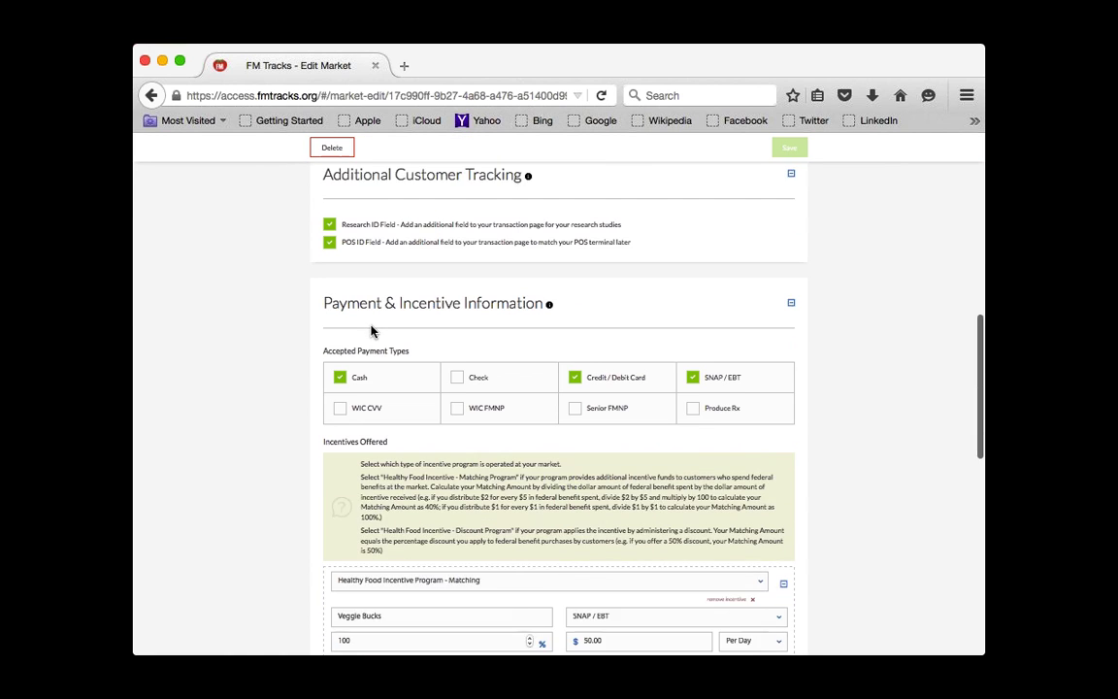
pyautogui.scroll(-2, 370, 331)
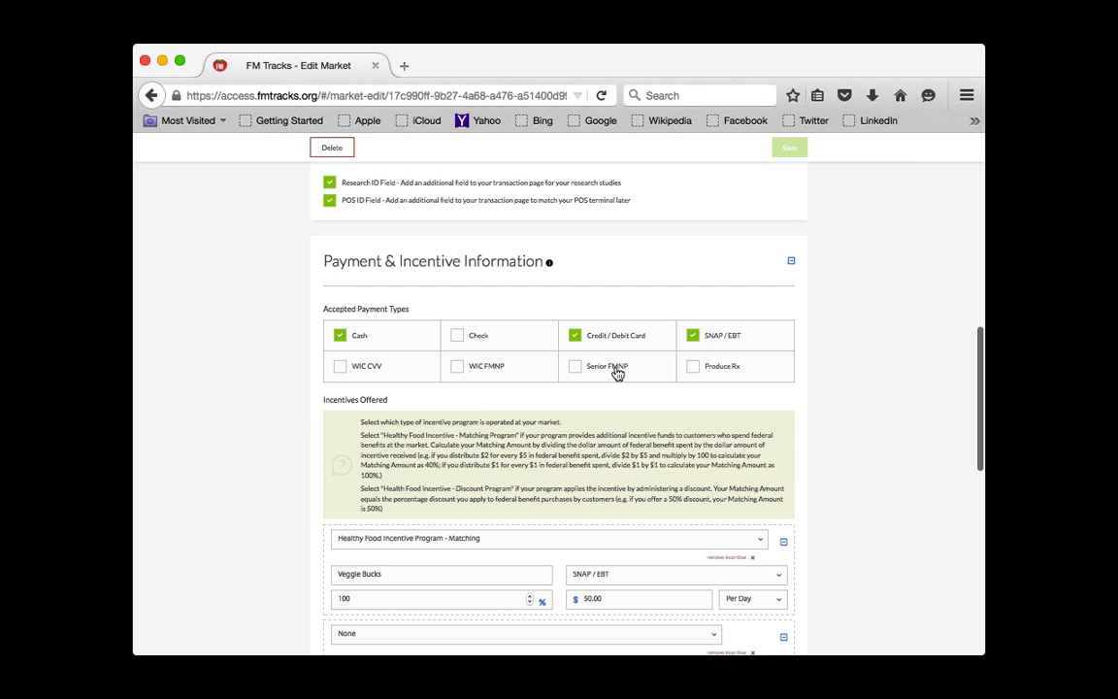
pyautogui.scroll(1, 574, 388)
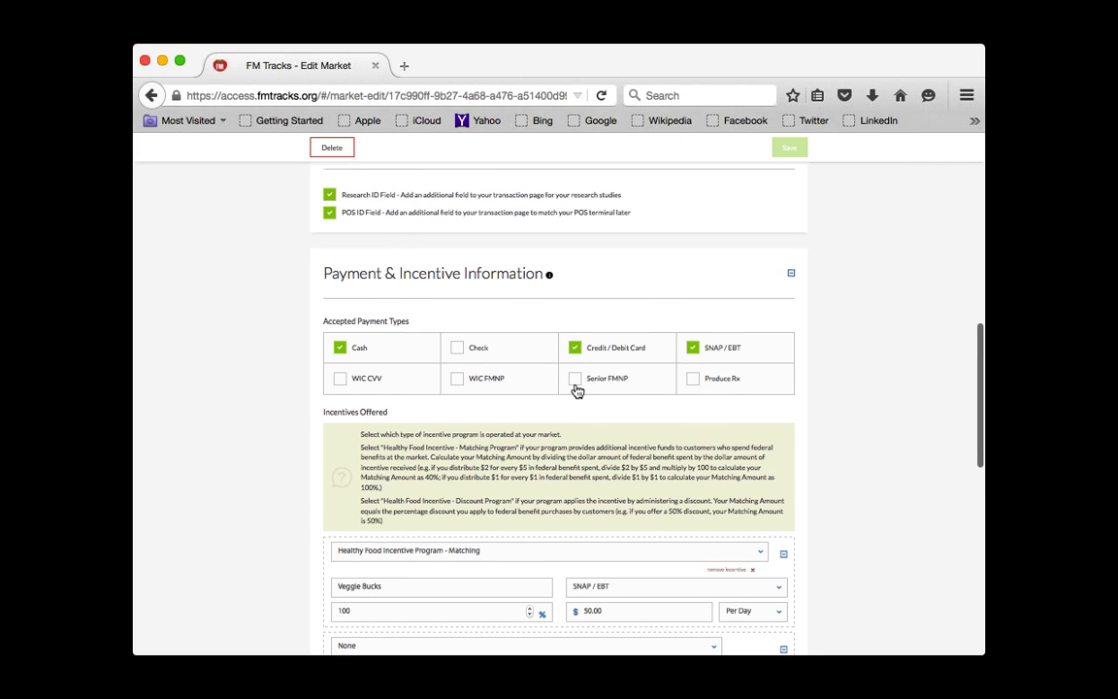
pyautogui.scroll(1, 596, 405)
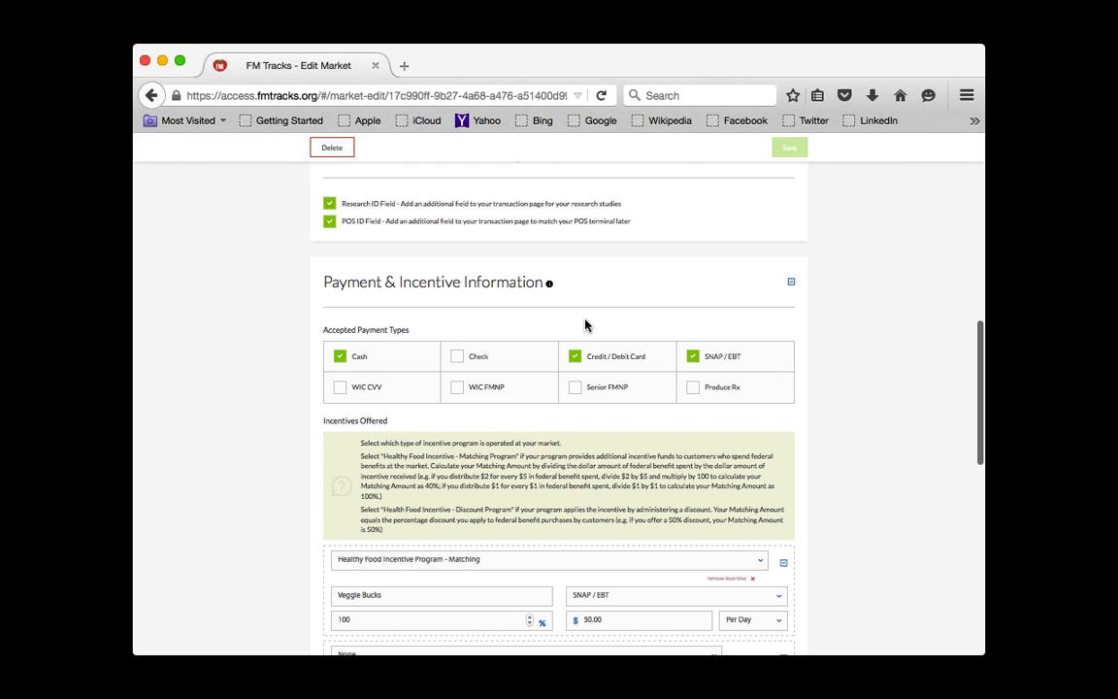
pyautogui.scroll(15, 585, 320)
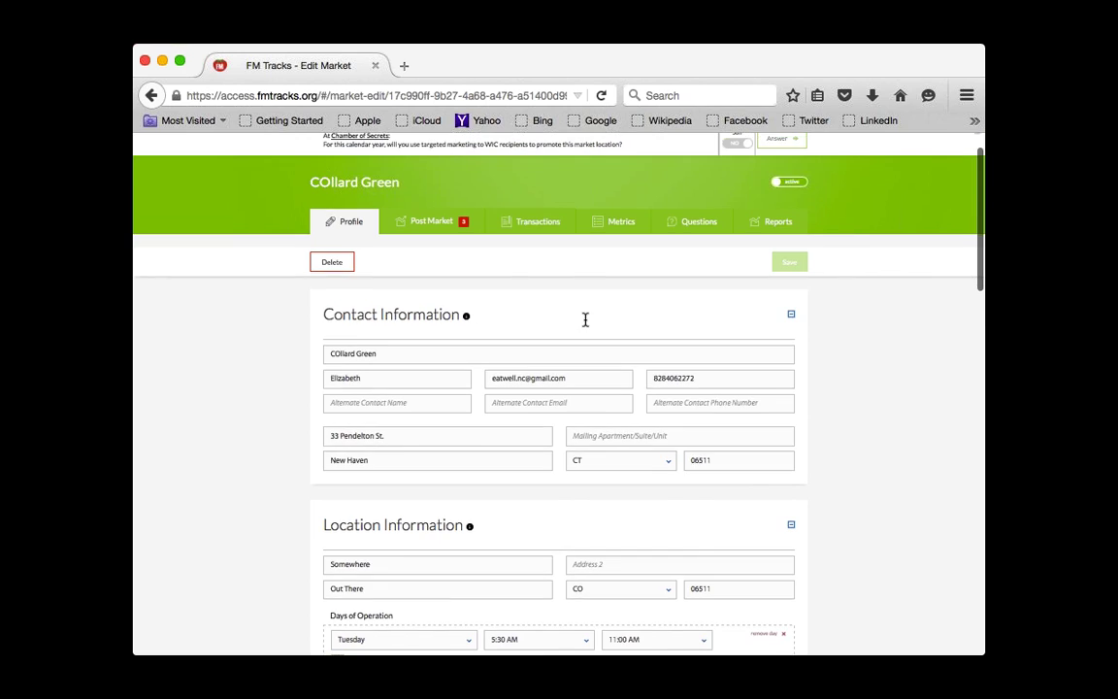
pyautogui.click(534, 276)
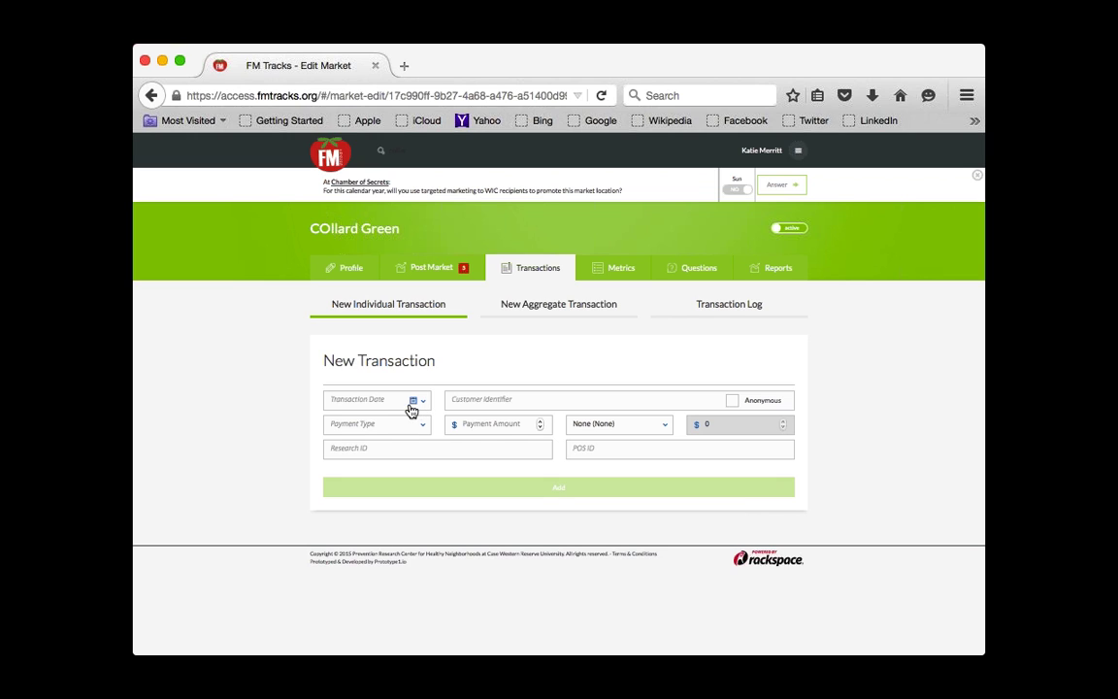
# Step: Check the selectable dates in the new individual transaction's date calendar, and close it without choosing one
pyautogui.click(418, 408)
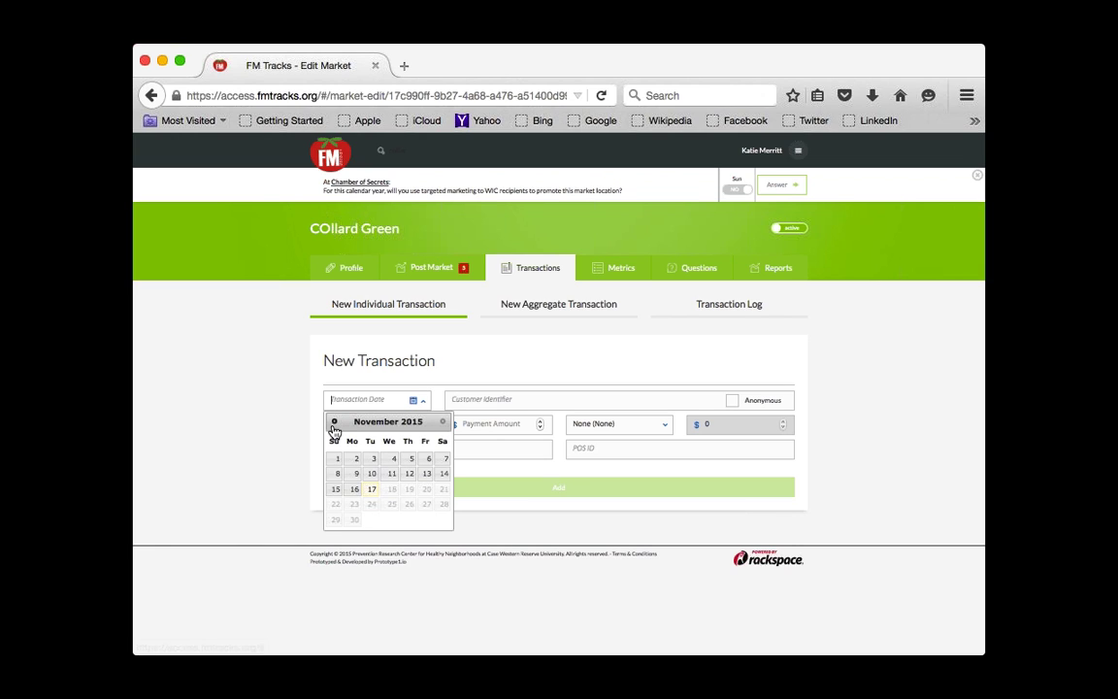
pyautogui.click(298, 419)
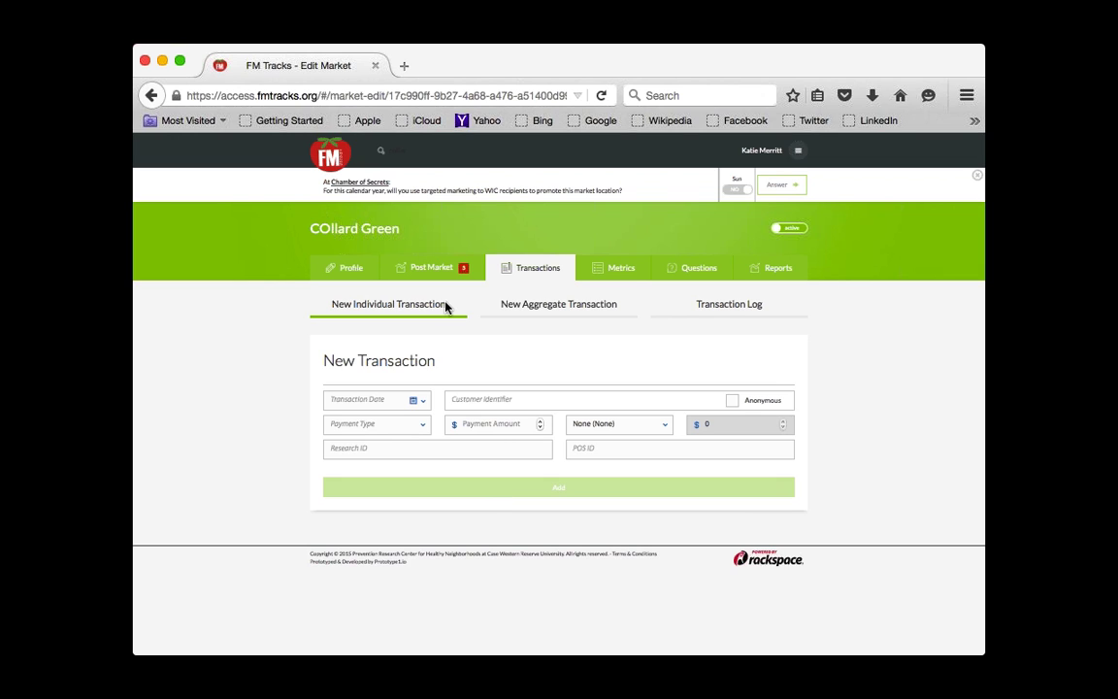
# Step: Review the contact information, location information and customer tracking settings in the COllard Green market profile
pyautogui.click(343, 268)
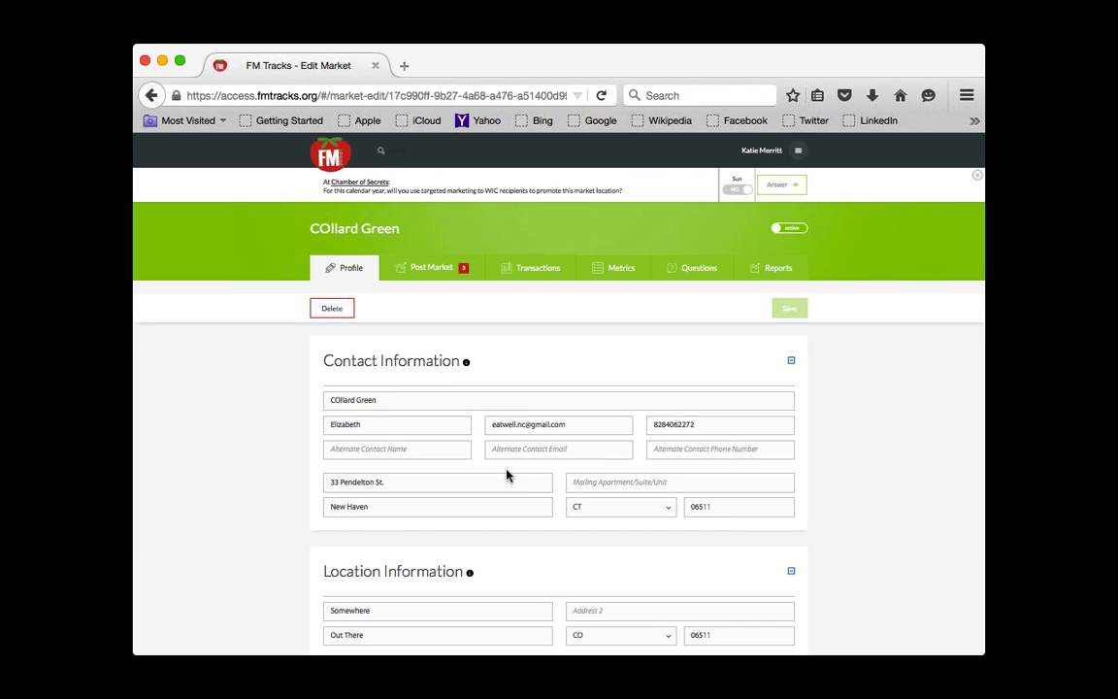
pyautogui.scroll(-1, 640, 534)
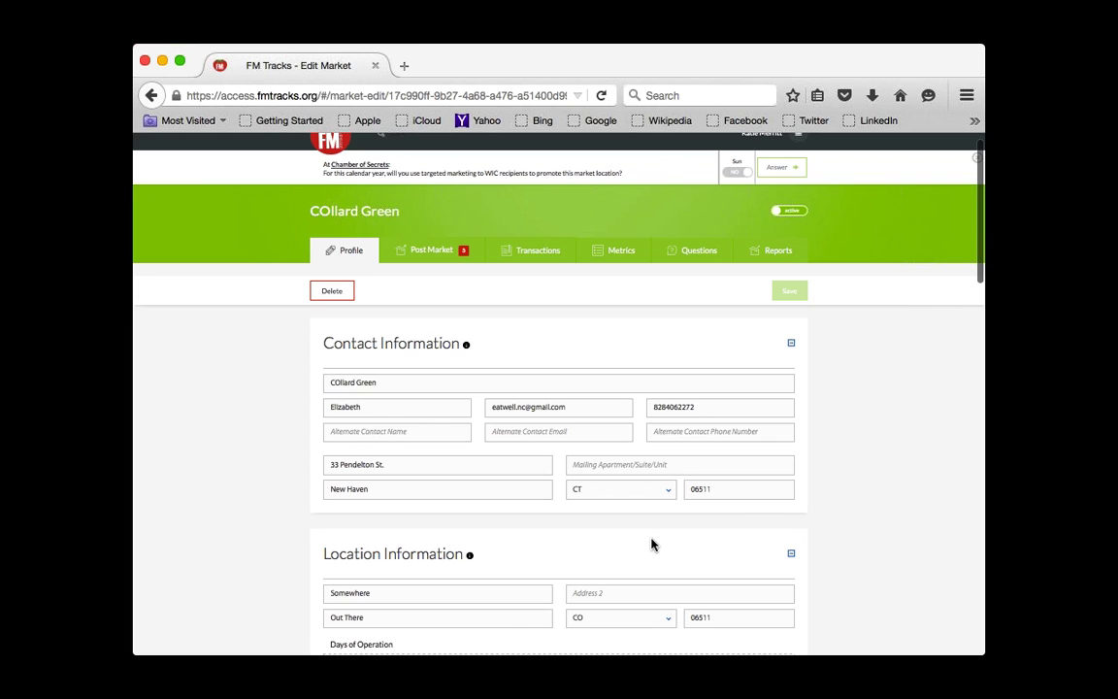
pyautogui.scroll(-2, 651, 539)
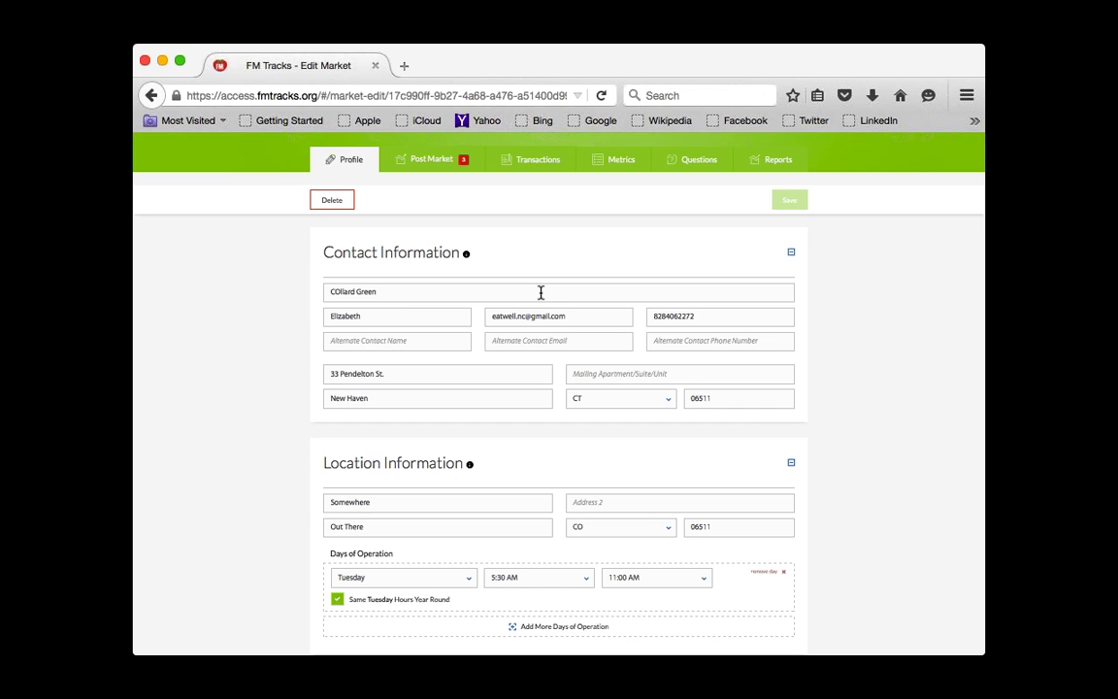
pyautogui.click(490, 297)
pyautogui.scroll(-1, 421, 335)
pyautogui.scroll(-2, 421, 335)
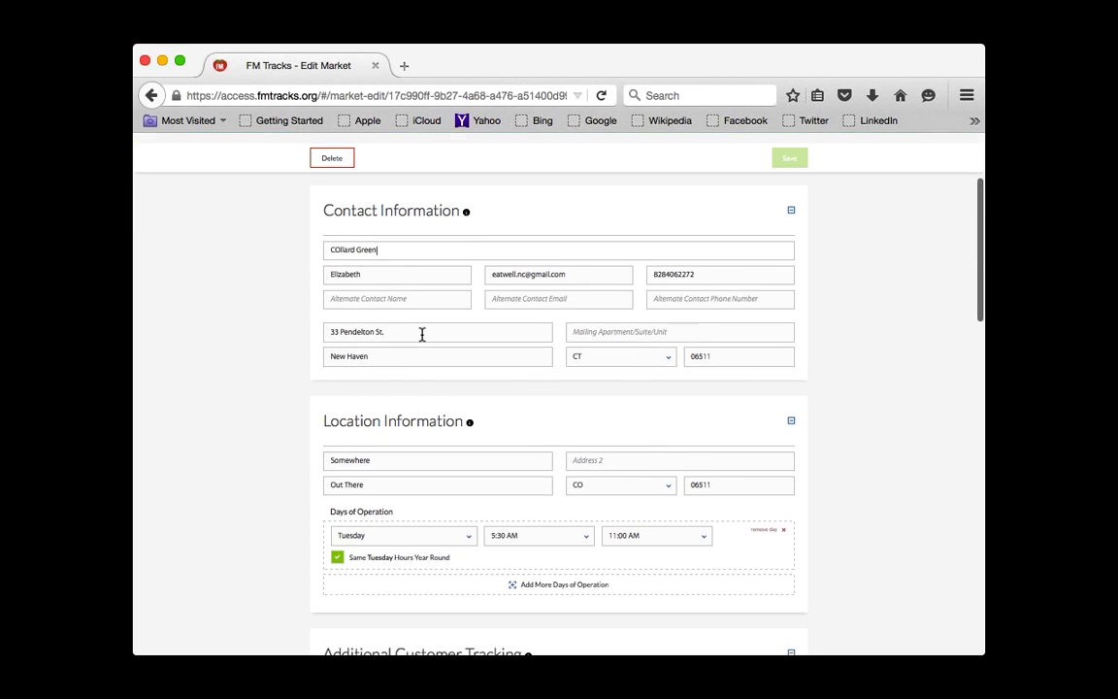
pyautogui.scroll(-3, 409, 300)
pyautogui.scroll(-1, 412, 310)
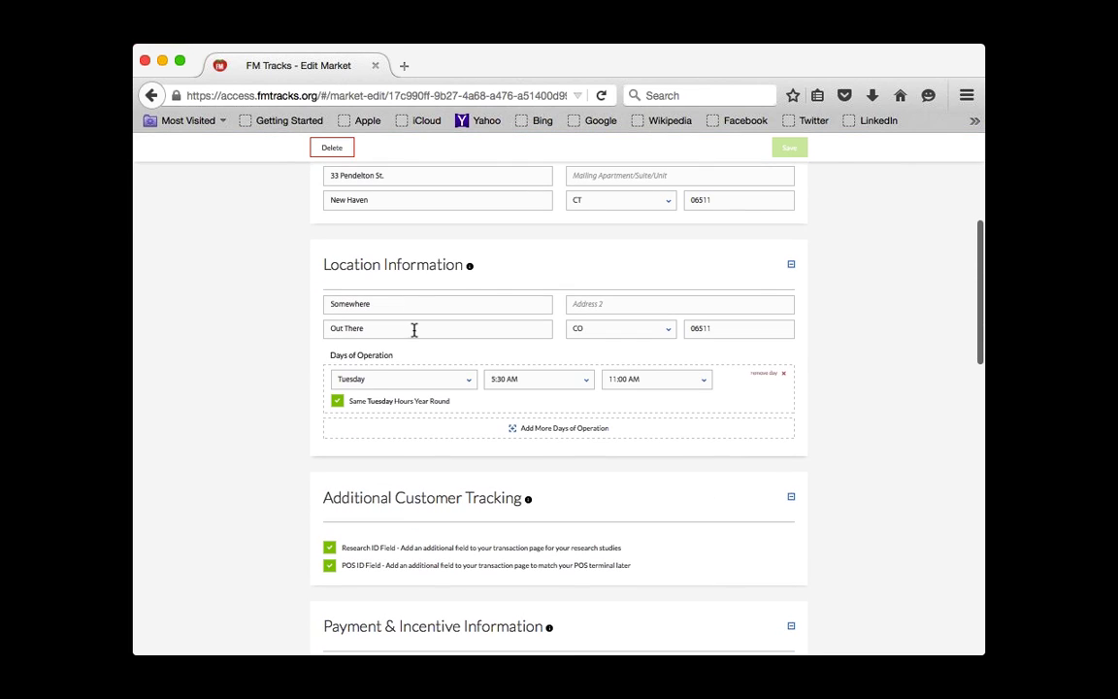
# Step: Turn off Same Tuesday Hours Year Round to show the start and end date fields, and turn the option back on
pyautogui.scroll(-2, 419, 330)
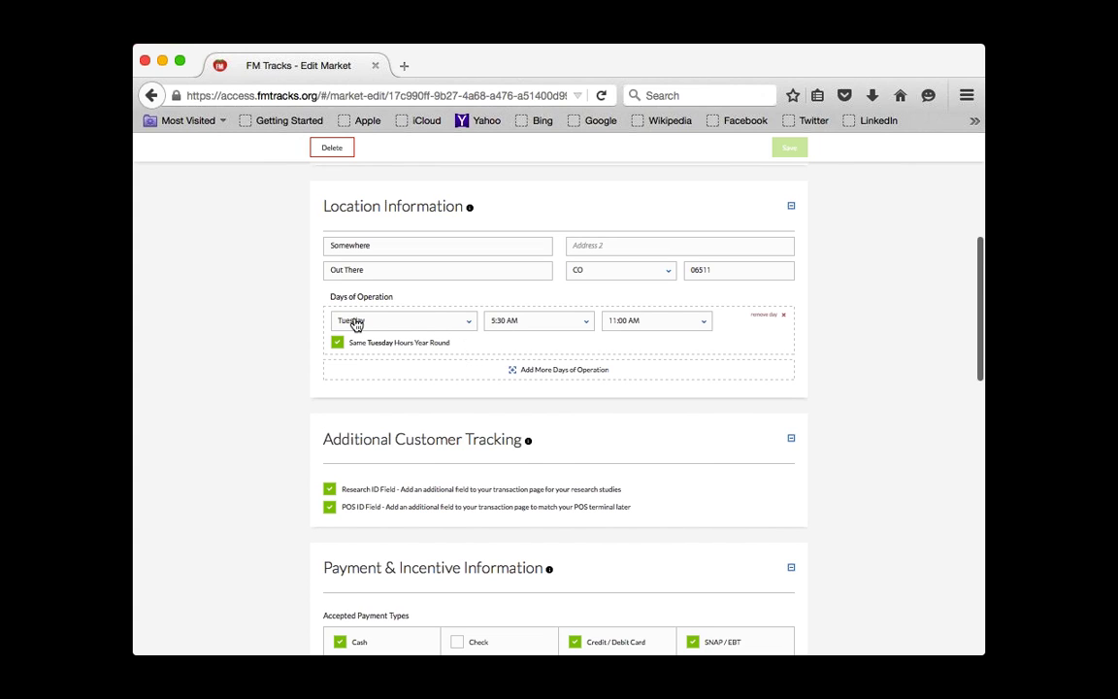
pyautogui.click(337, 345)
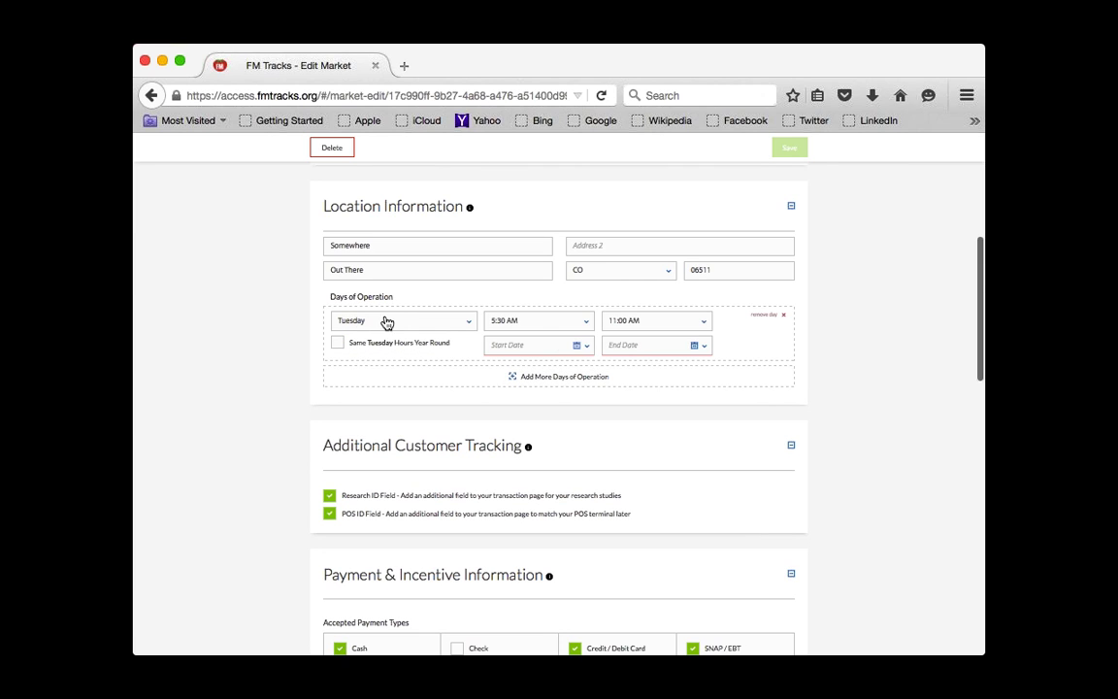
pyautogui.click(336, 344)
# Step: Try the Healthy Food Incentive Program - Discount type on the second, empty incentive, and remove that incentive from the market profile
pyautogui.scroll(-5, 275, 424)
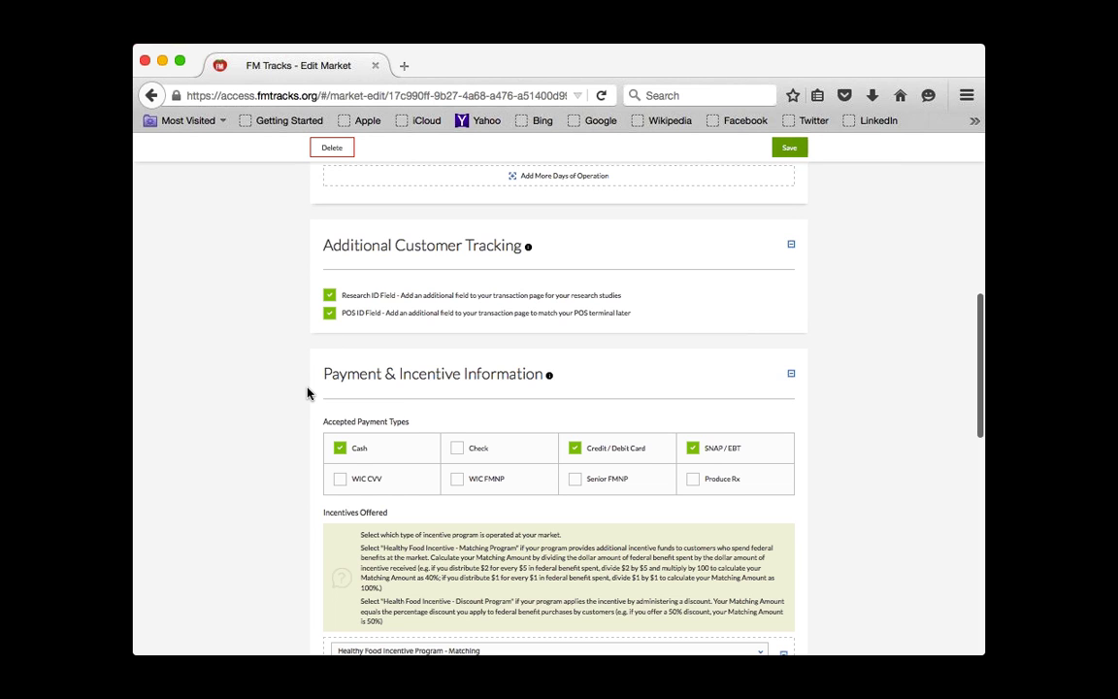
pyautogui.scroll(-2, 306, 393)
pyautogui.scroll(-2, 307, 393)
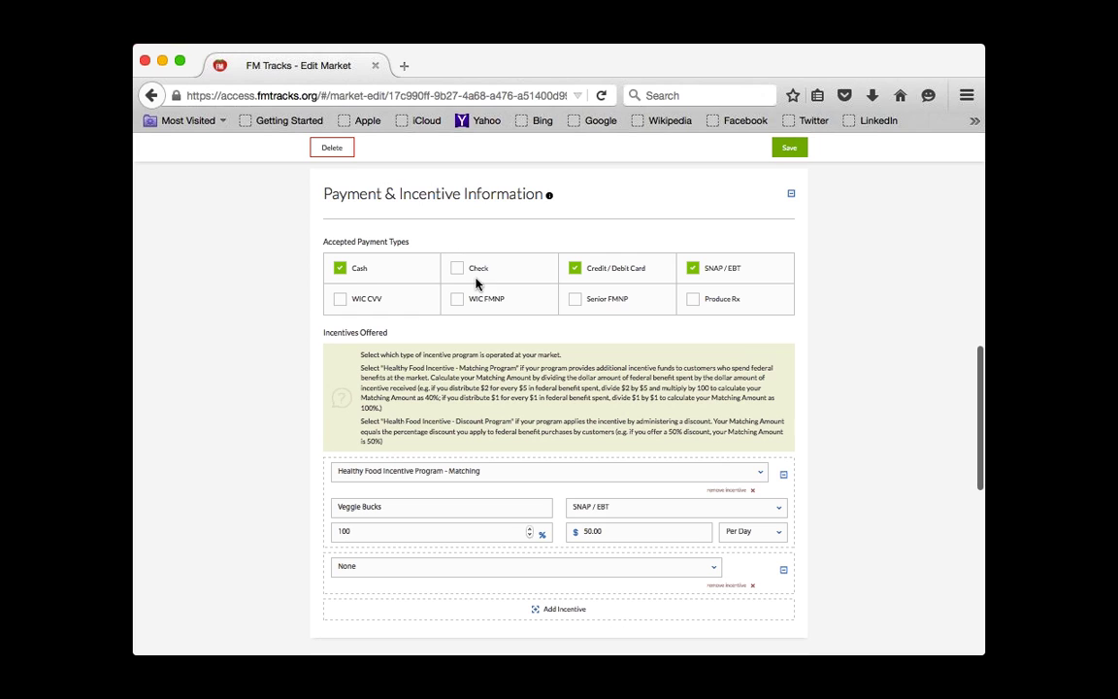
pyautogui.scroll(-2, 302, 416)
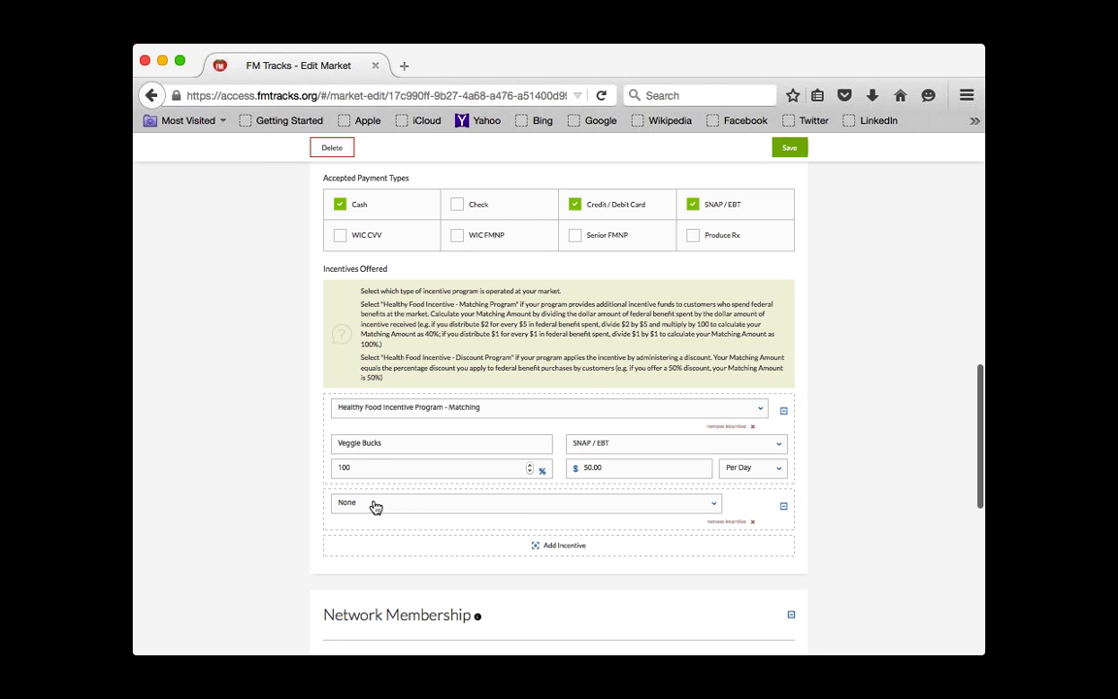
pyautogui.click(681, 506)
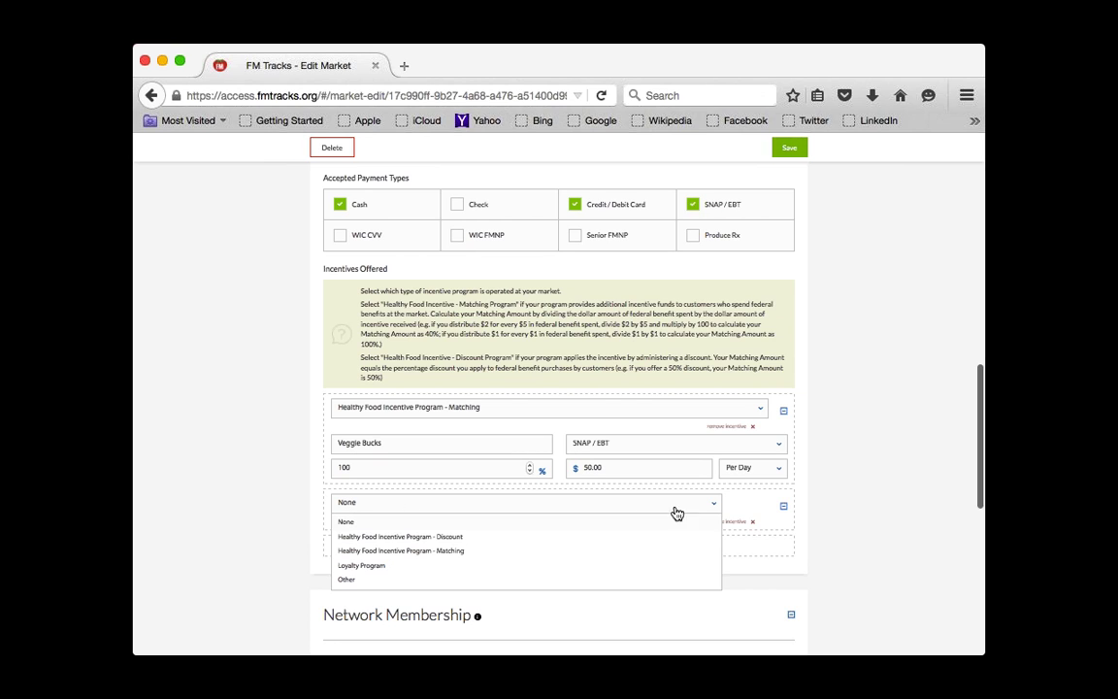
pyautogui.click(458, 537)
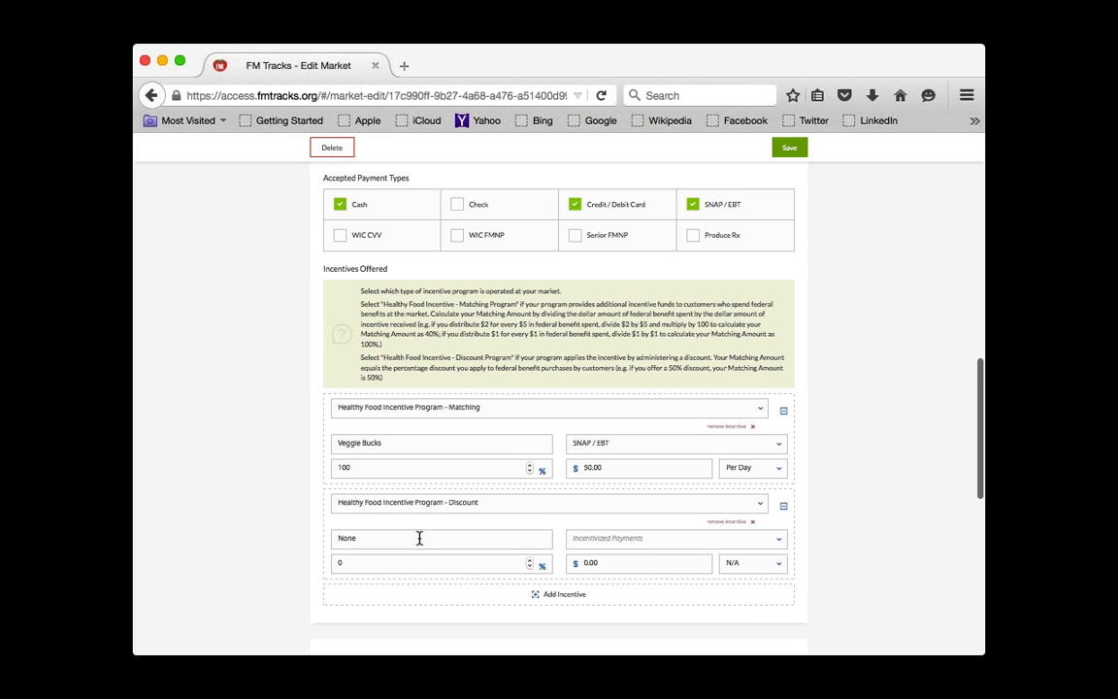
pyautogui.click(724, 523)
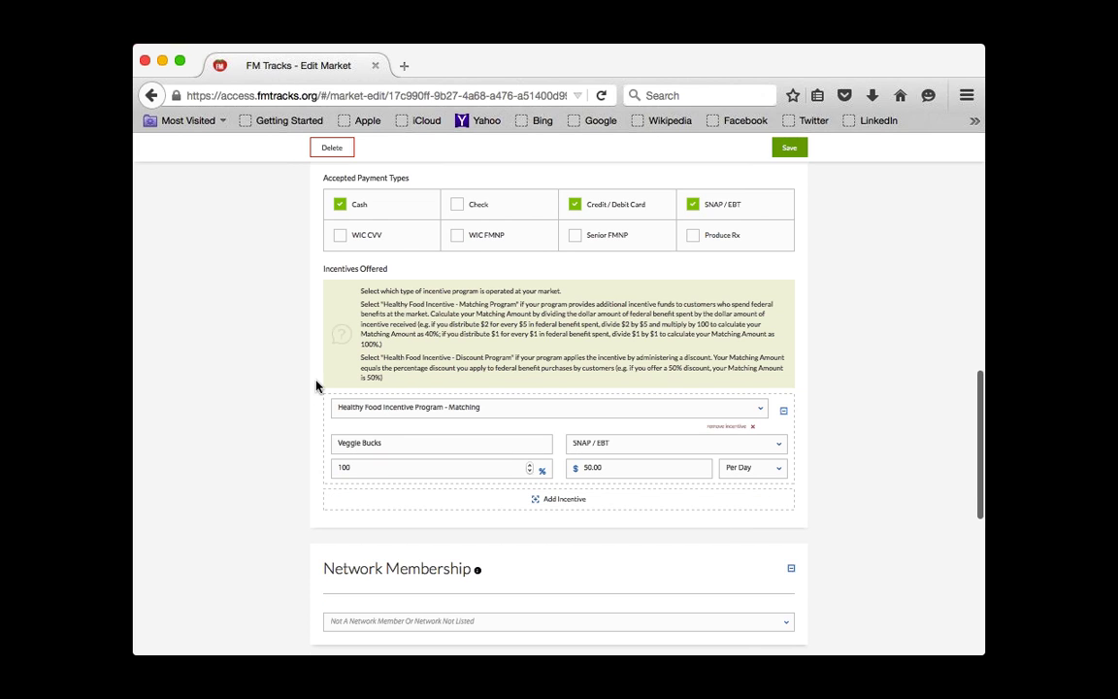
# Step: Check the available incentive types and incentivized payments for the Veggie Bucks incentive
pyautogui.click(422, 465)
pyautogui.click(446, 416)
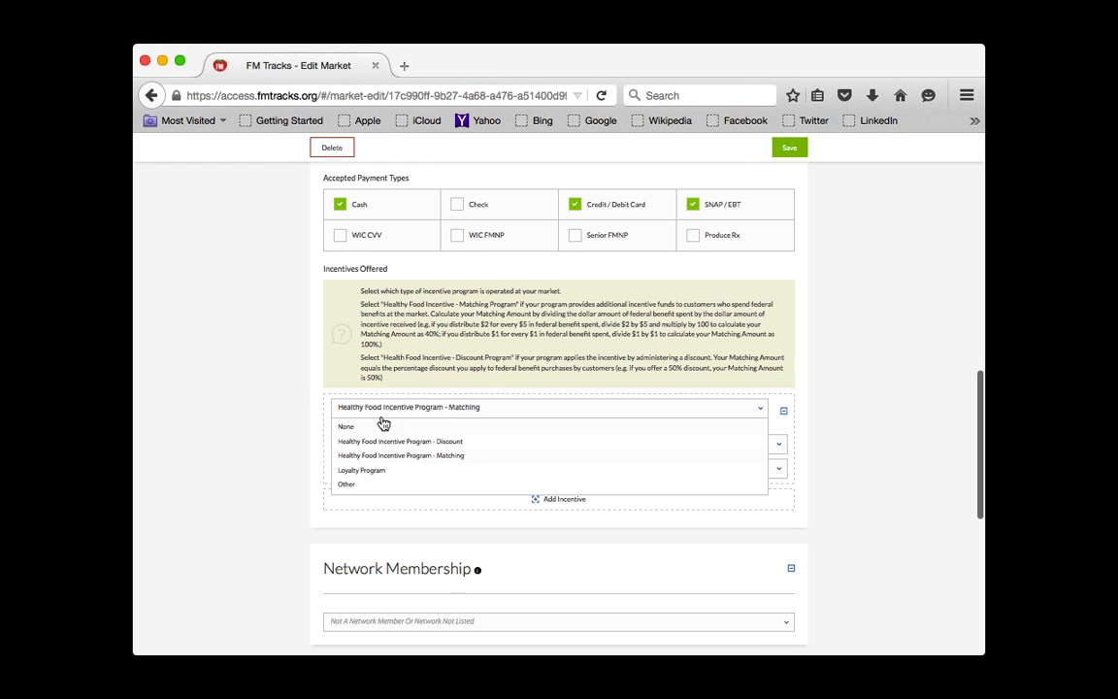
pyautogui.click(292, 419)
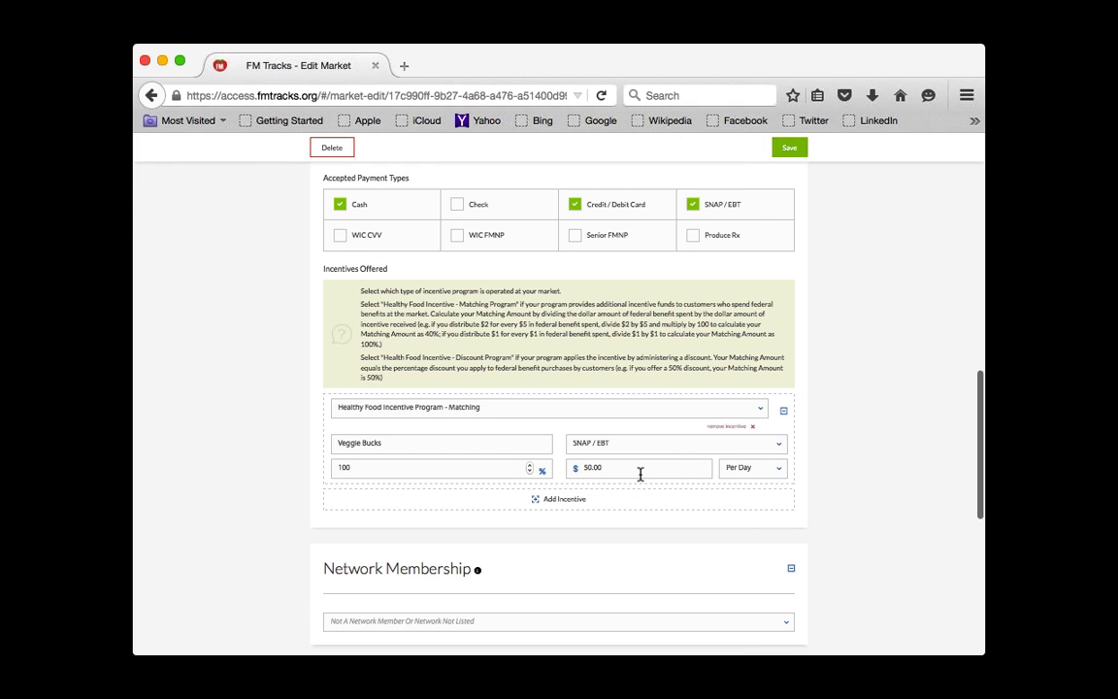
pyautogui.click(718, 447)
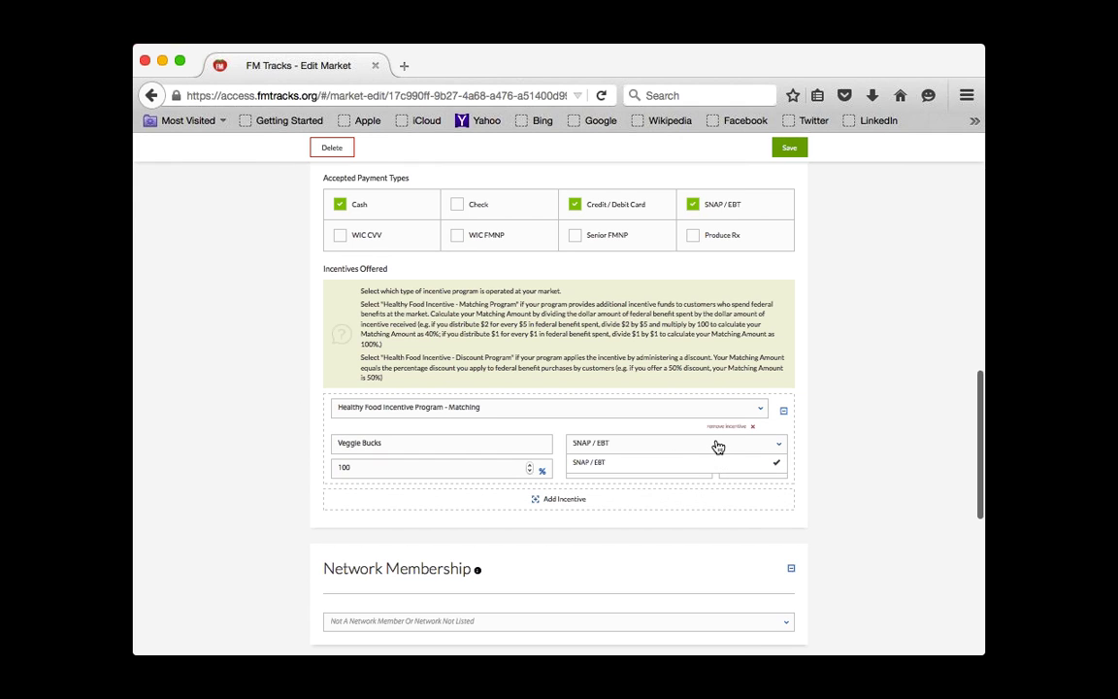
pyautogui.click(858, 463)
# Step: Look over the network membership, billing and market manager sections, and save the market profile
pyautogui.scroll(-3, 860, 463)
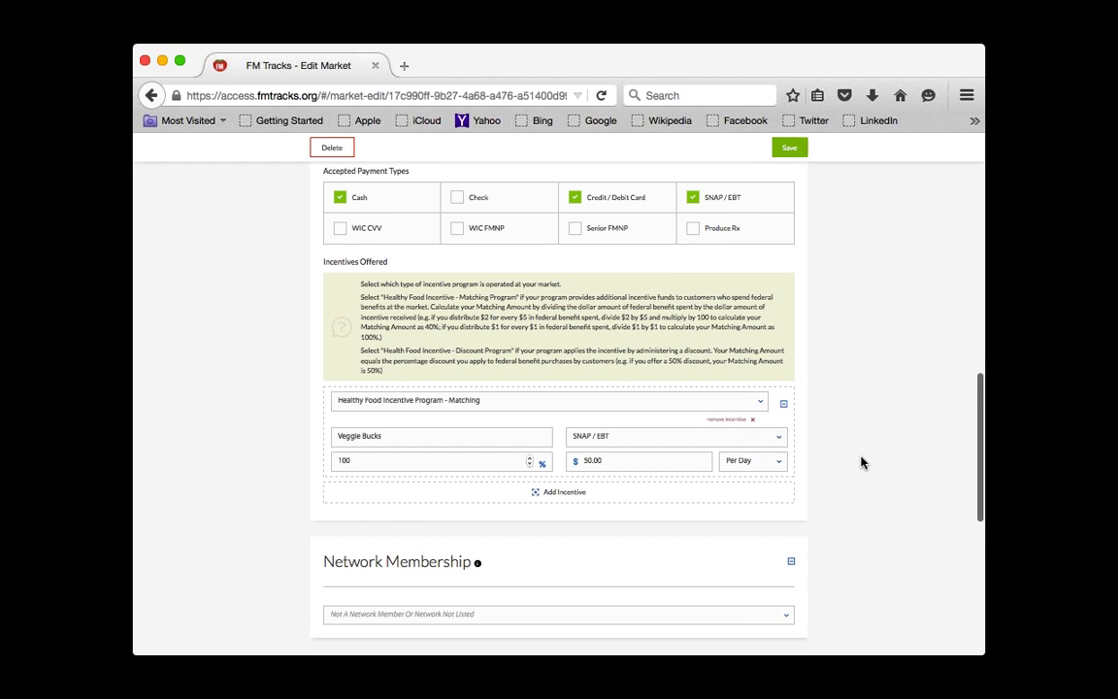
pyautogui.scroll(-5, 859, 463)
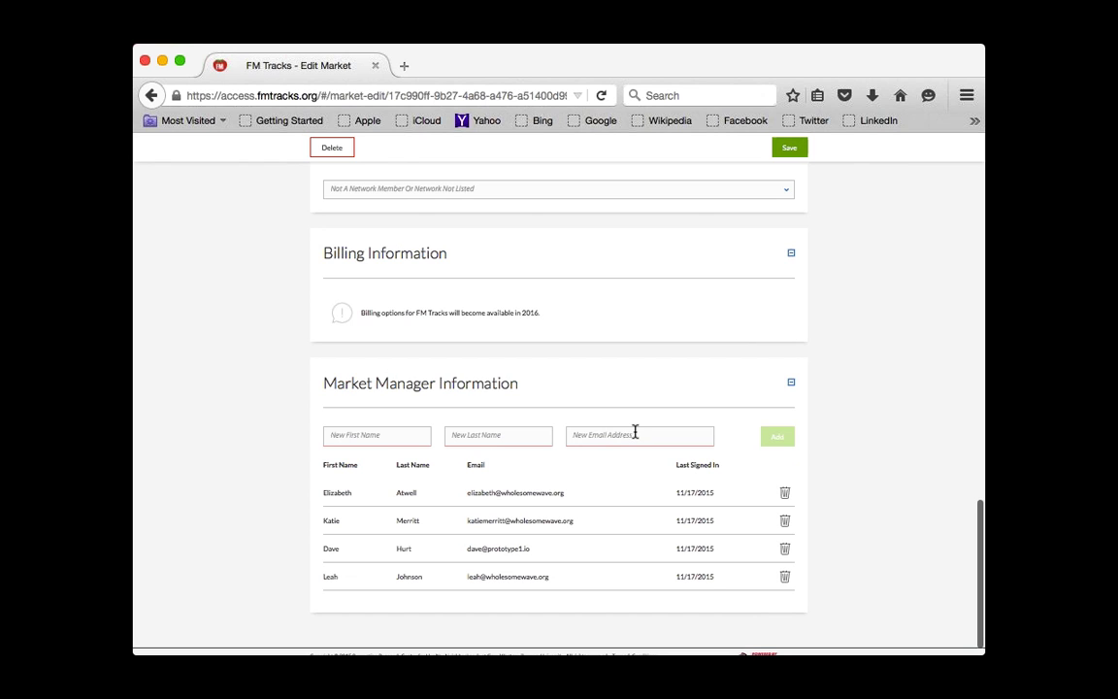
pyautogui.click(789, 157)
pyautogui.scroll(20, 787, 270)
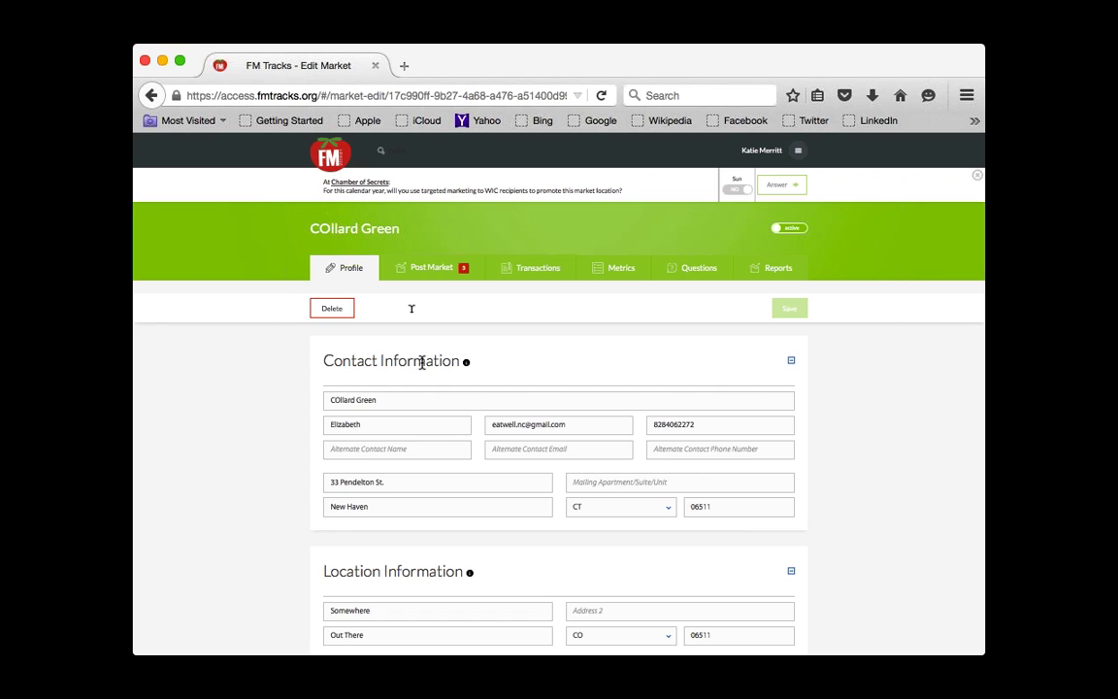
# Step: Start a new individual transaction for COllard Green and set its date to 11/03/2015
pyautogui.click(531, 273)
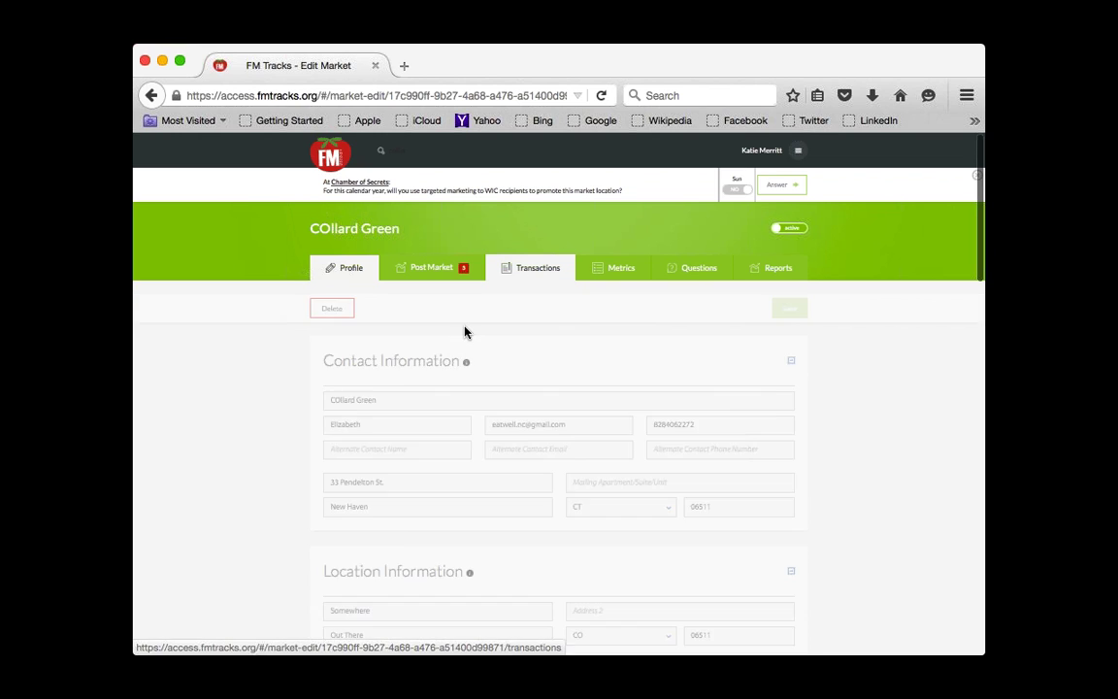
pyautogui.click(416, 406)
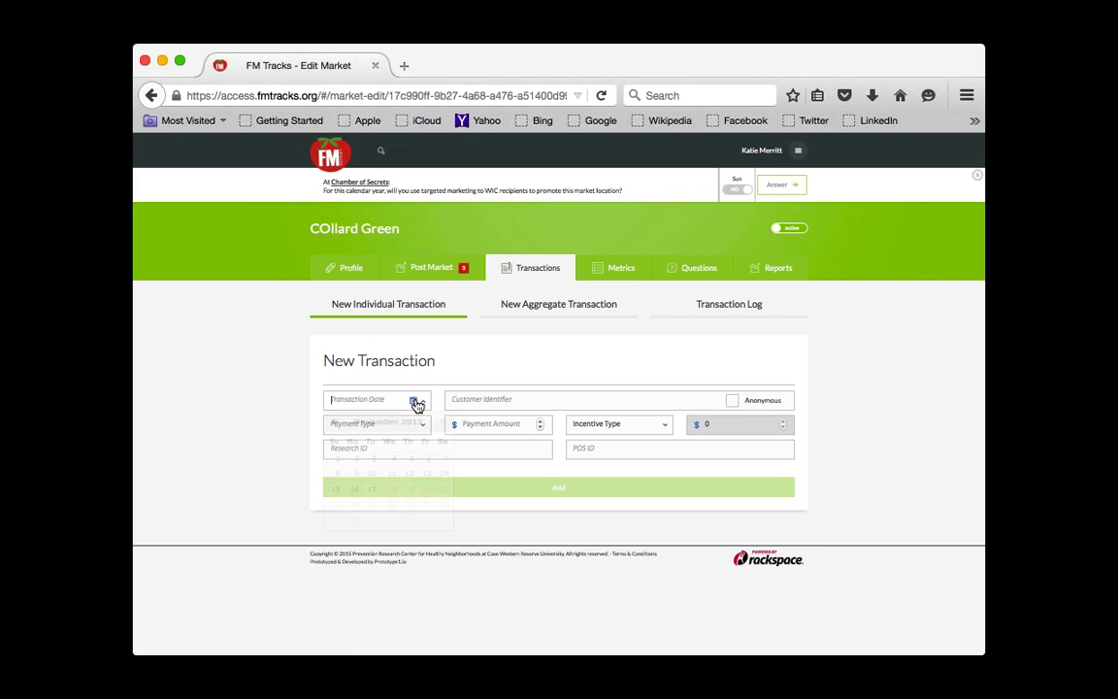
pyautogui.click(372, 464)
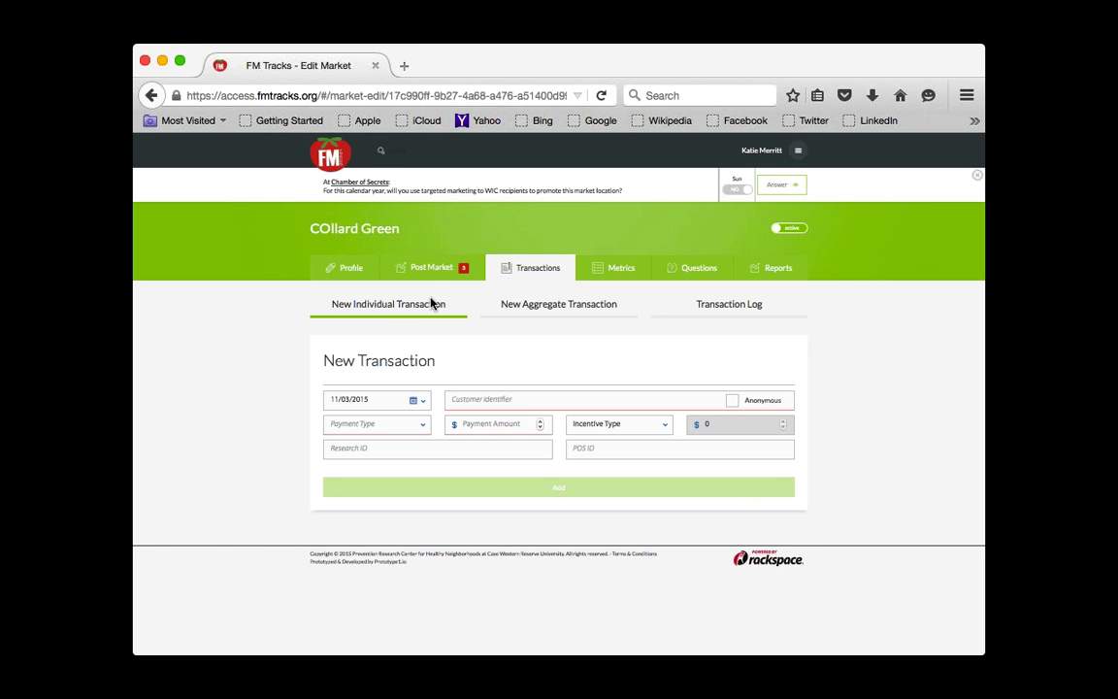
# Step: View the market's post-market report form for 11/03/2015, and search the transaction log without choosing dates to look through its entries
pyautogui.click(428, 270)
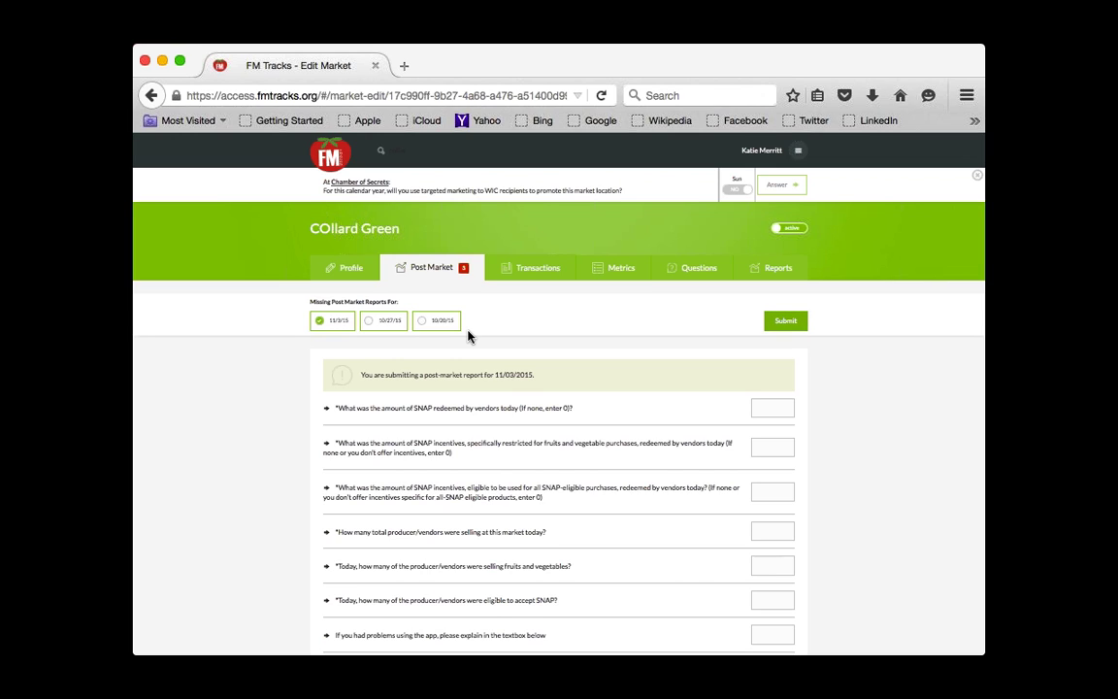
pyautogui.click(550, 279)
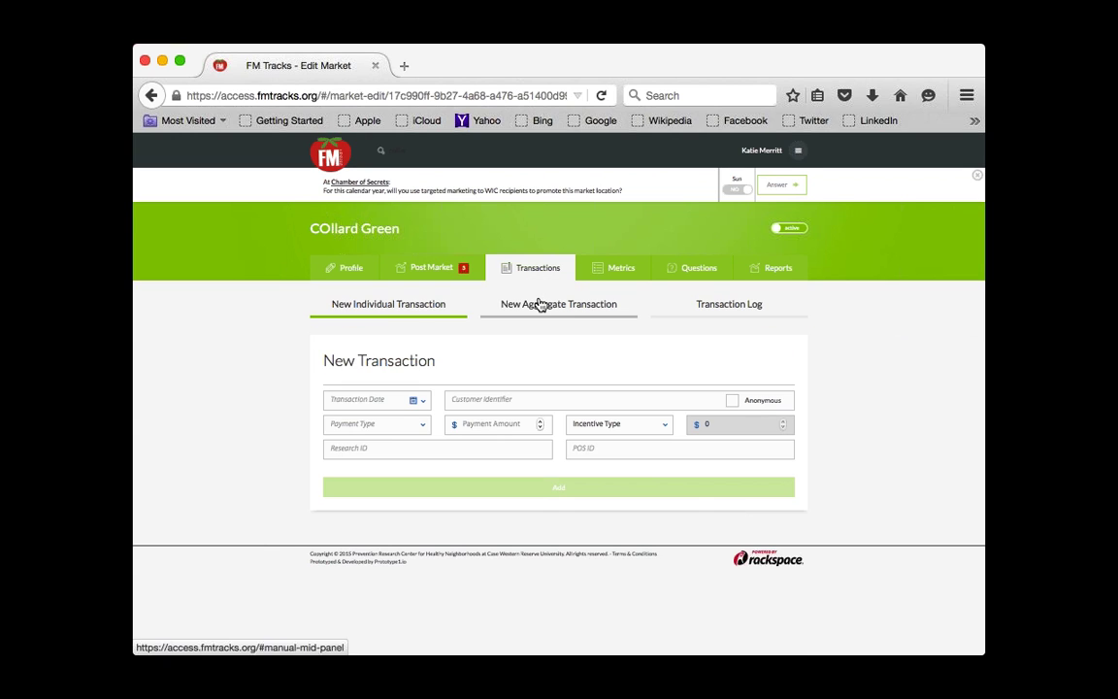
pyautogui.click(709, 311)
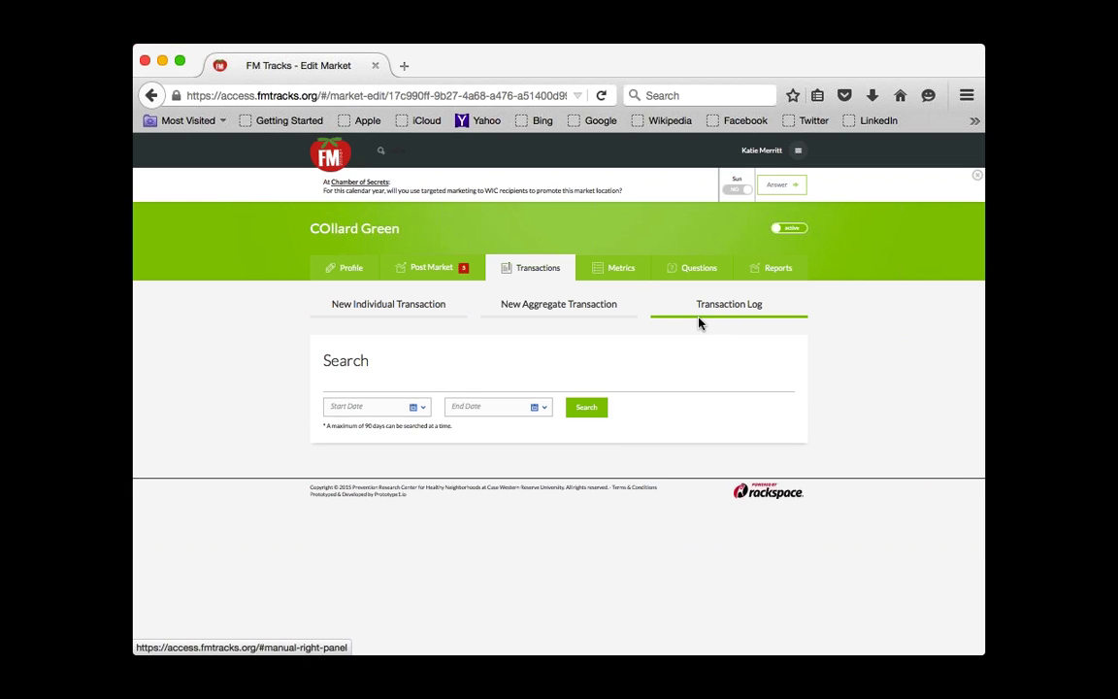
pyautogui.click(585, 408)
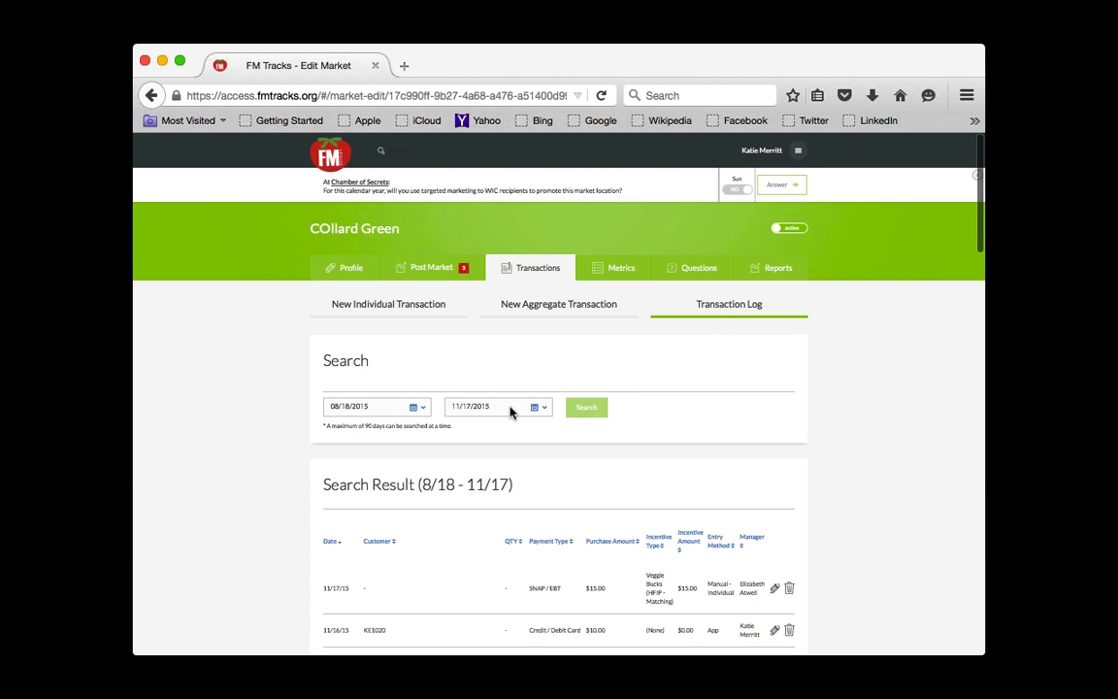
pyautogui.scroll(-5, 624, 474)
pyautogui.scroll(-15, 624, 477)
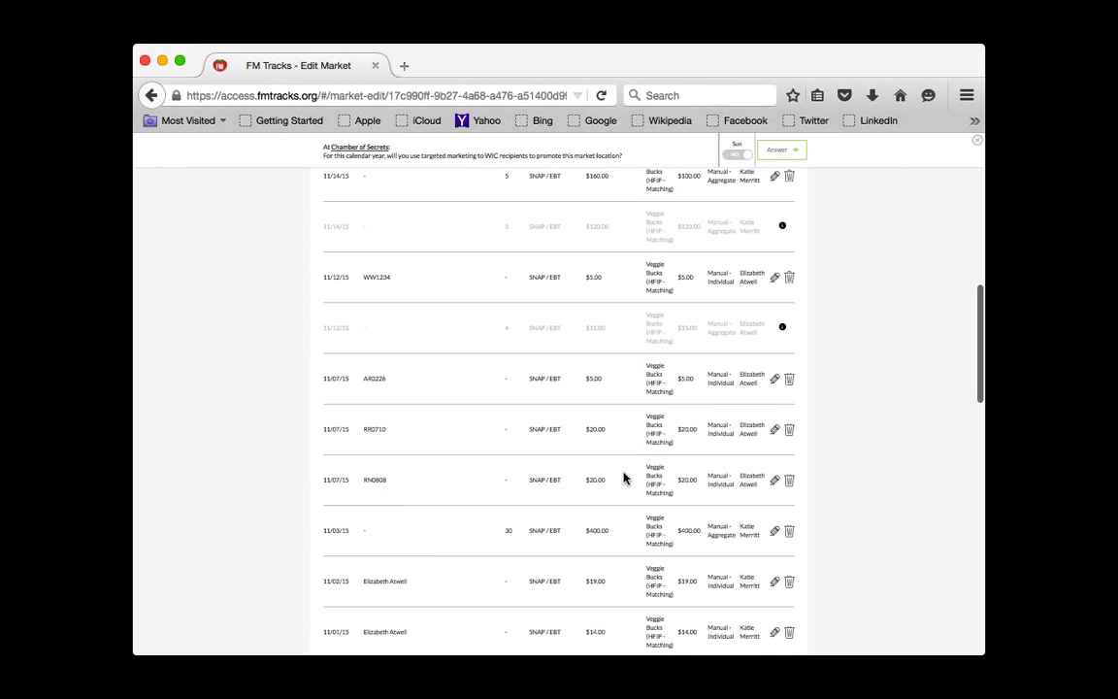
pyautogui.scroll(15, 624, 476)
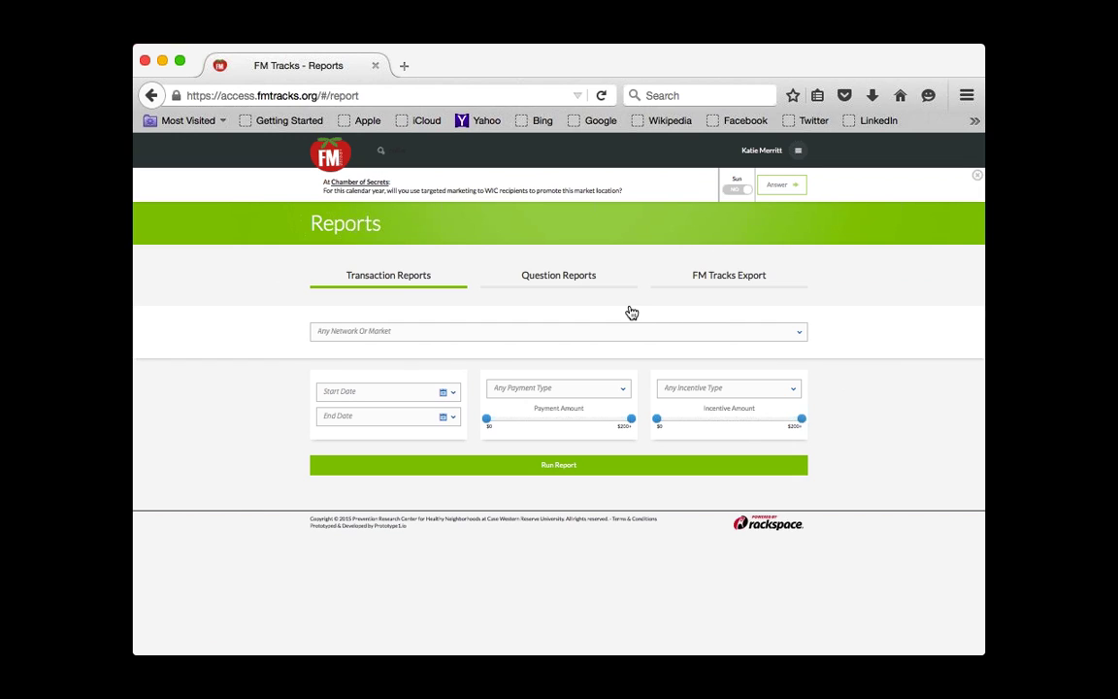
# Step: Check the network and market choices for transaction reports, and run a report for any network or market
pyautogui.click(405, 336)
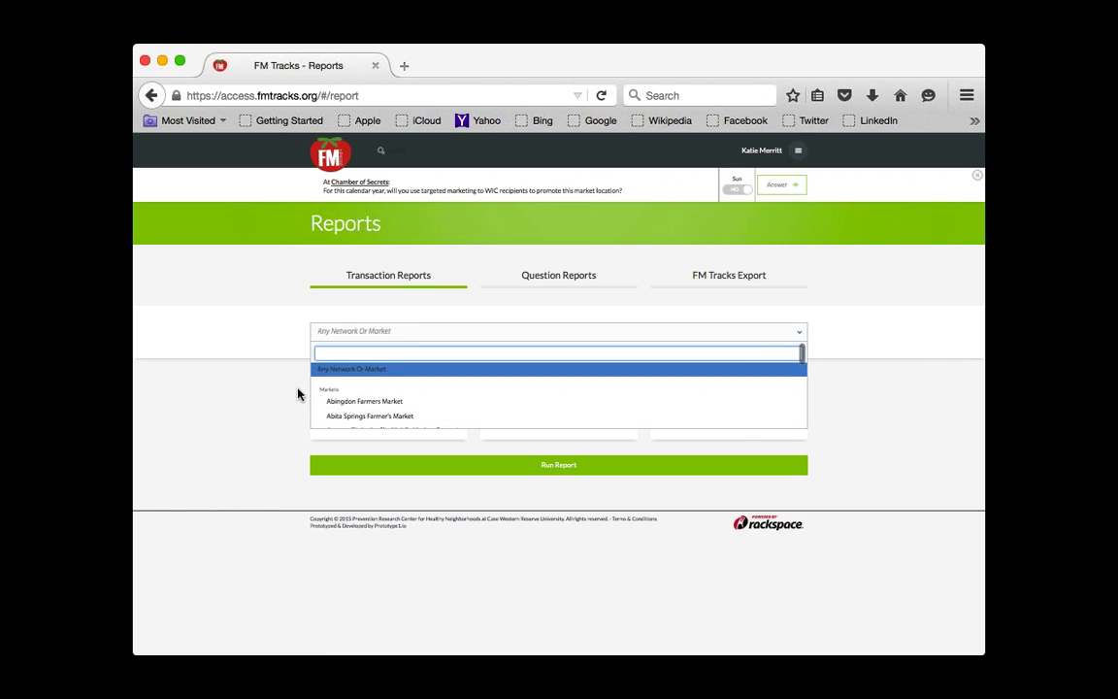
pyautogui.click(257, 400)
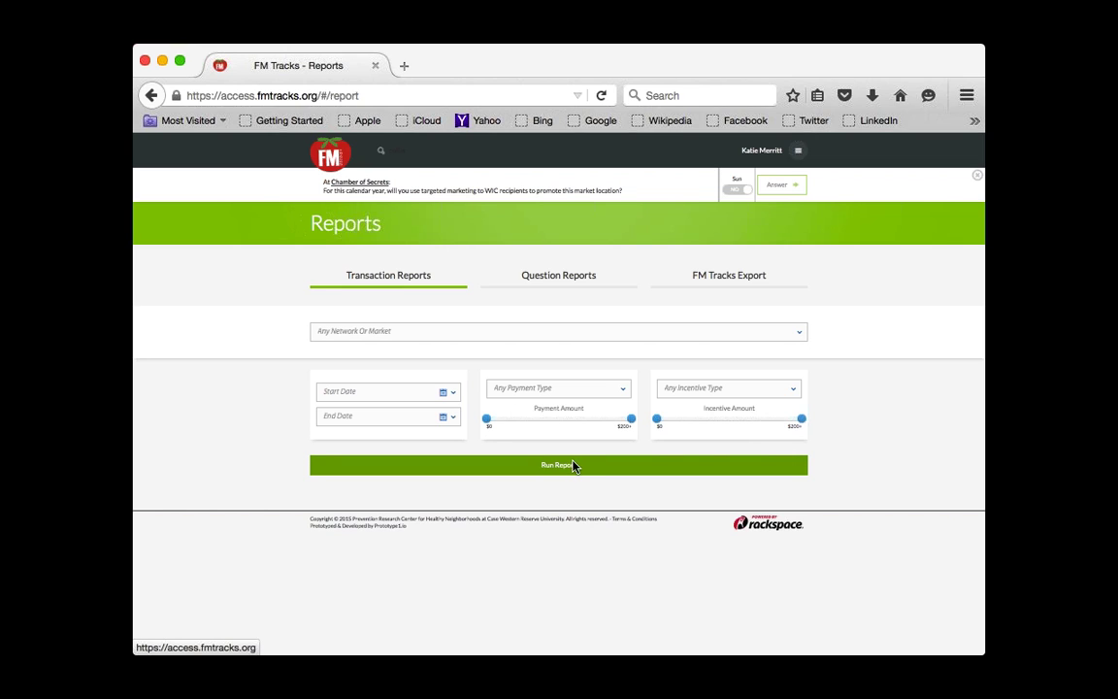
pyautogui.click(511, 464)
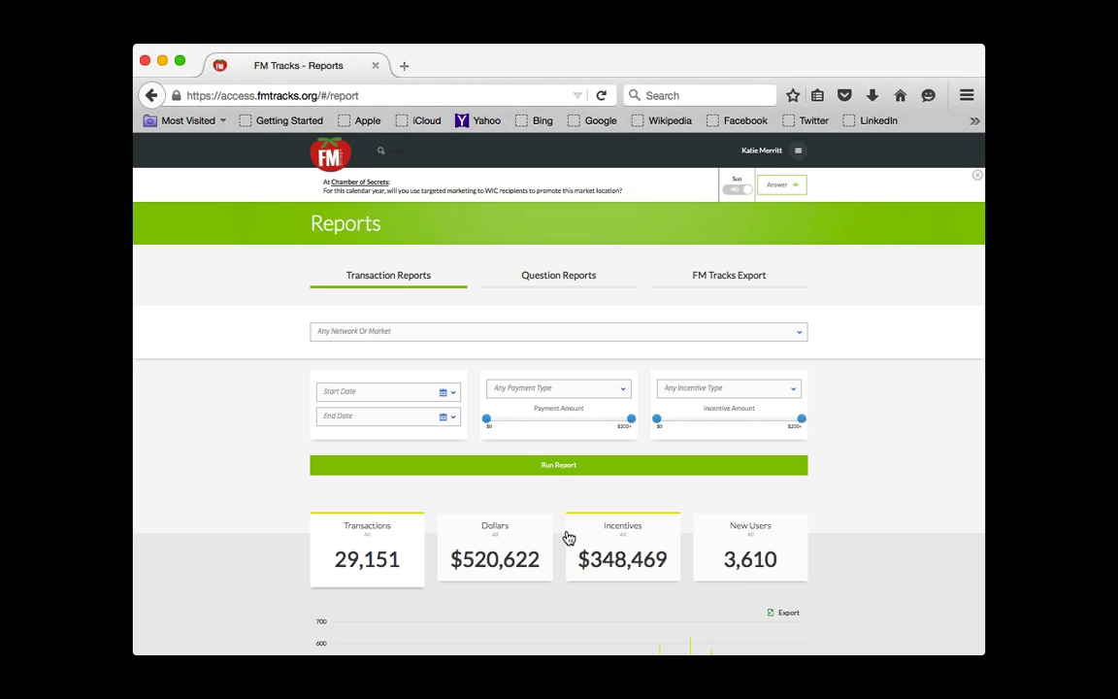
# Step: Check the network and market choices for question reports, and export the question report for any network or market
pyautogui.click(539, 282)
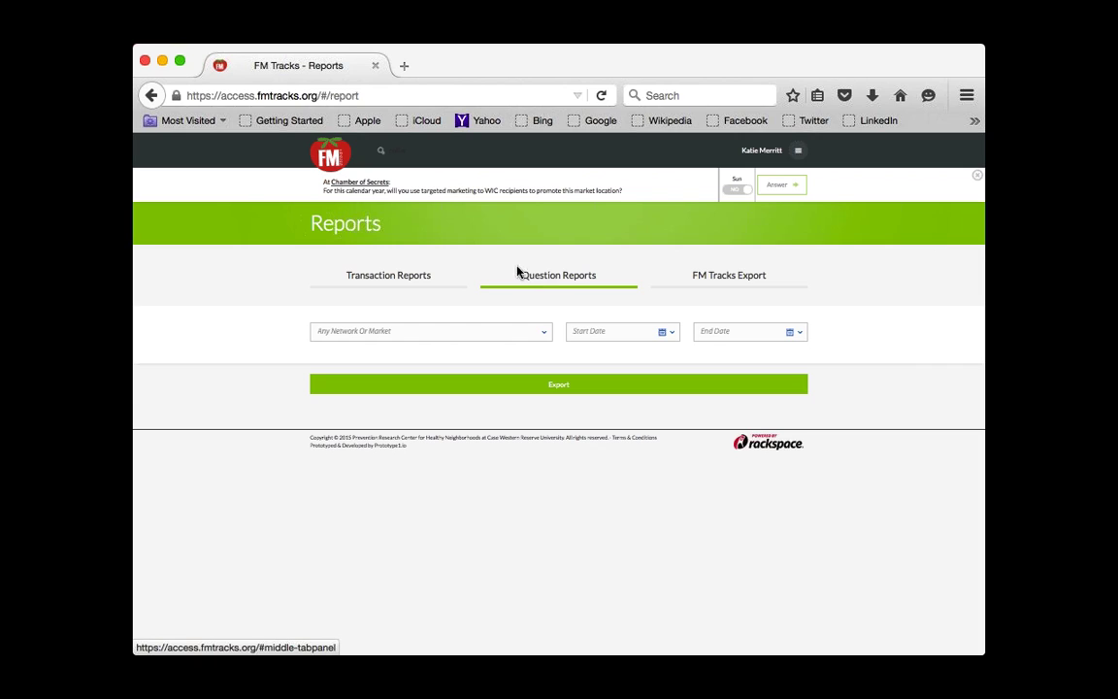
pyautogui.click(535, 333)
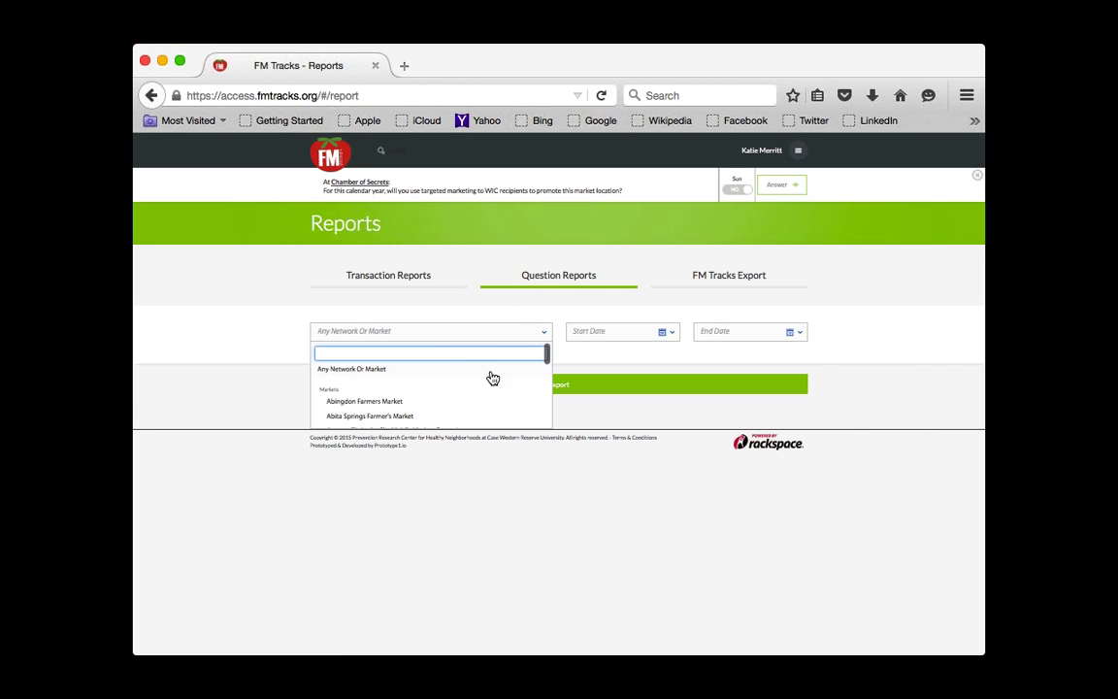
pyautogui.click(572, 394)
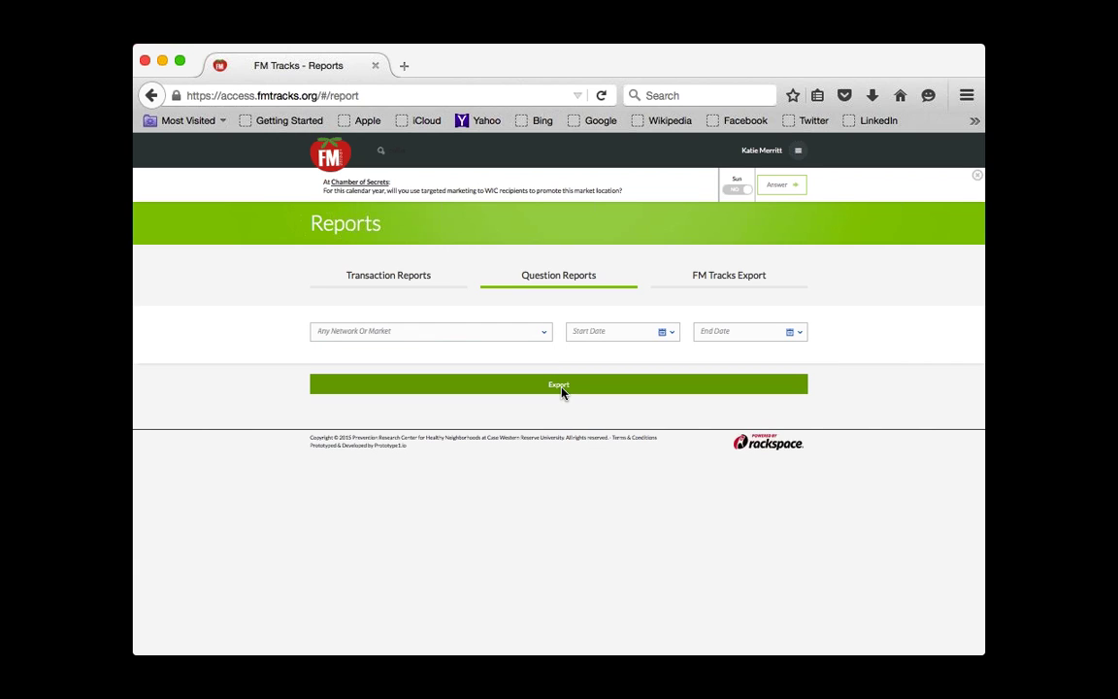
pyautogui.click(561, 388)
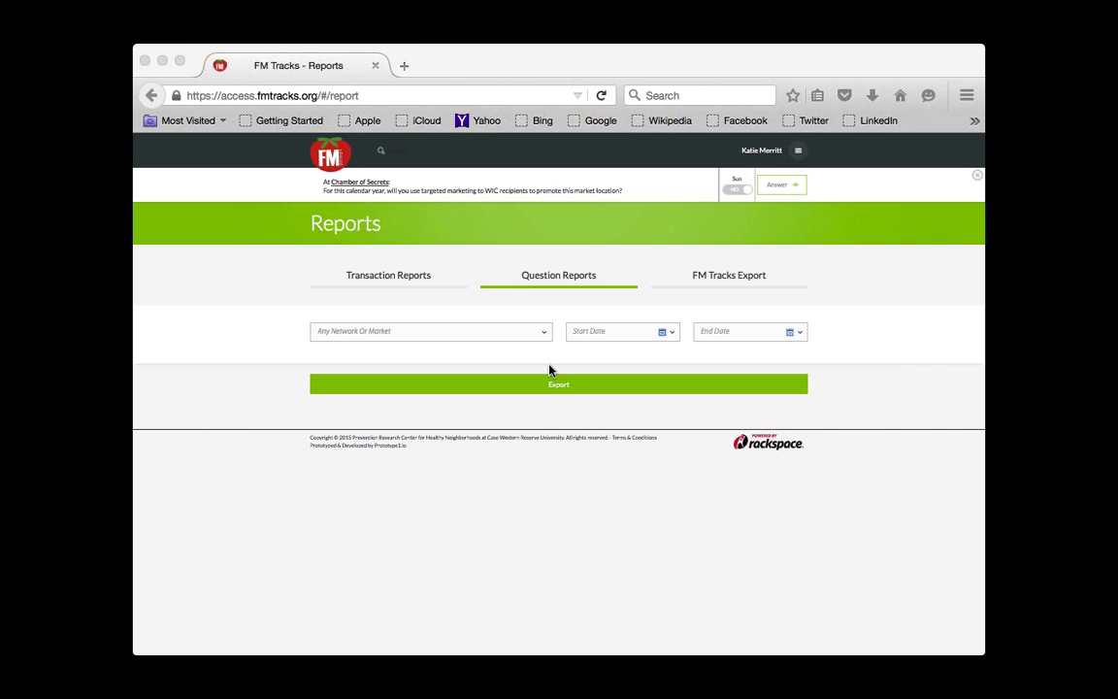
pyautogui.click(611, 484)
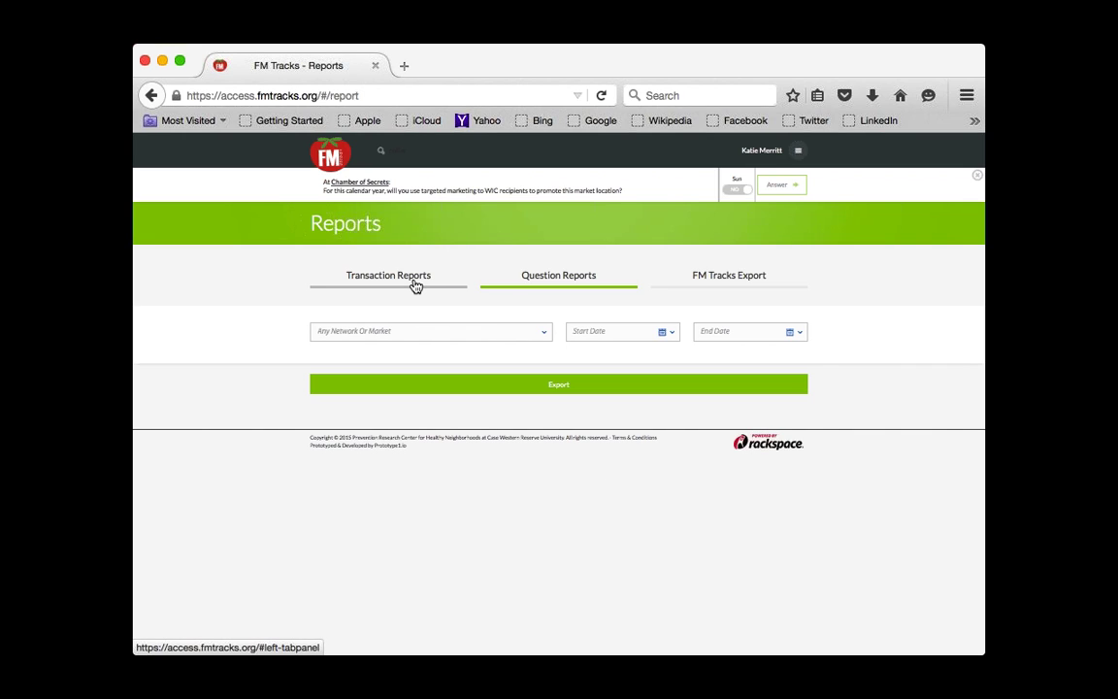
# Step: View COllard Green's post-market report form for 11/03/2015 and the reports page reached from that market
pyautogui.click(330, 165)
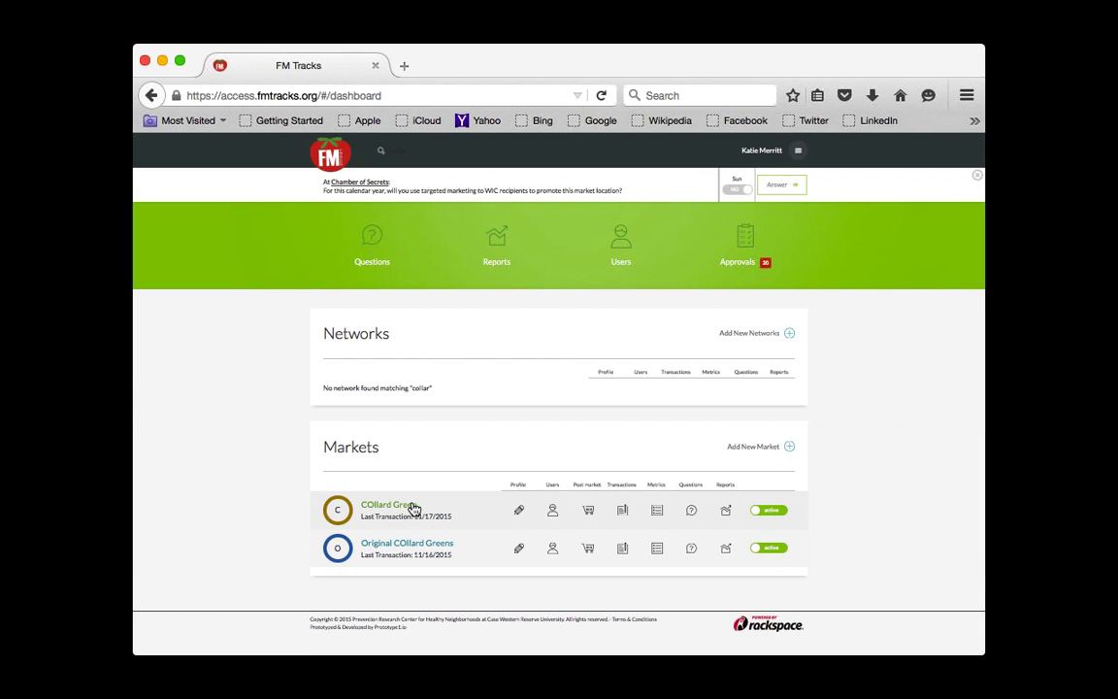
pyautogui.click(588, 514)
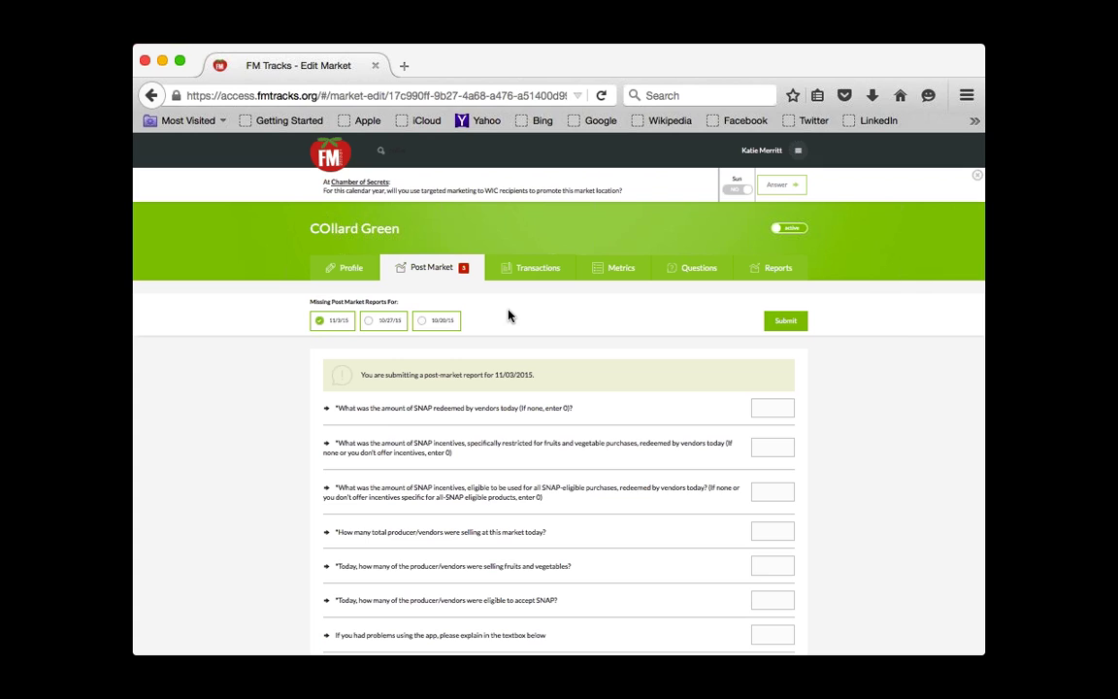
pyautogui.click(795, 268)
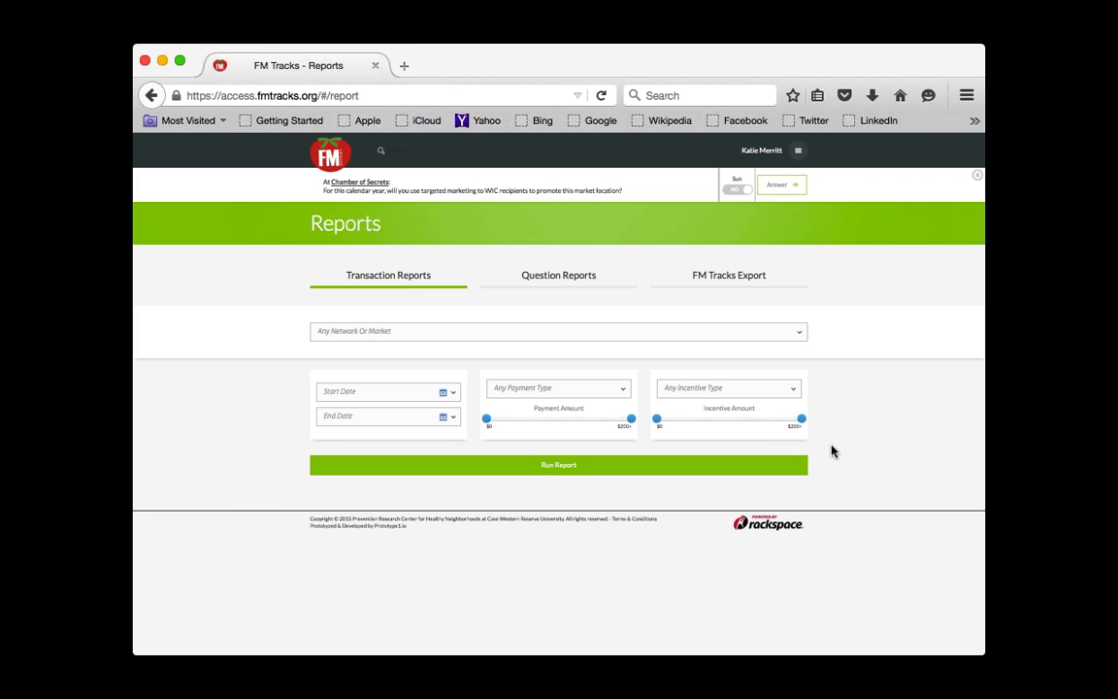
pyautogui.click(699, 351)
# Step: Return to COllard Green from the dashboard, and view its post-market report form and its transaction log search
pyautogui.click(330, 162)
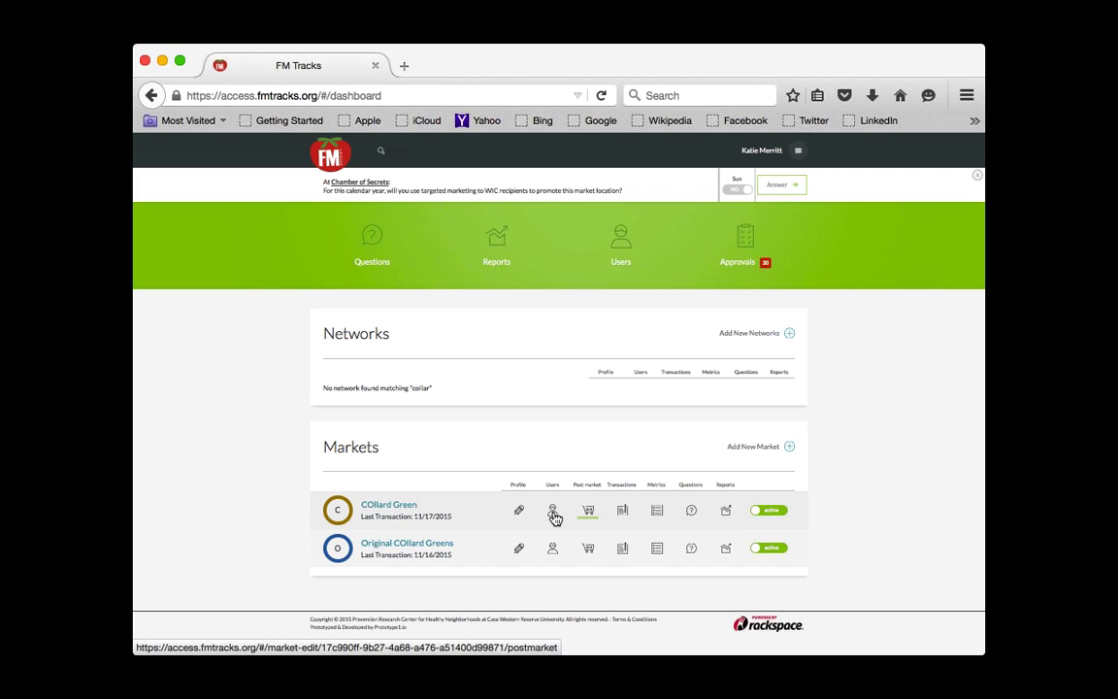
pyautogui.click(588, 513)
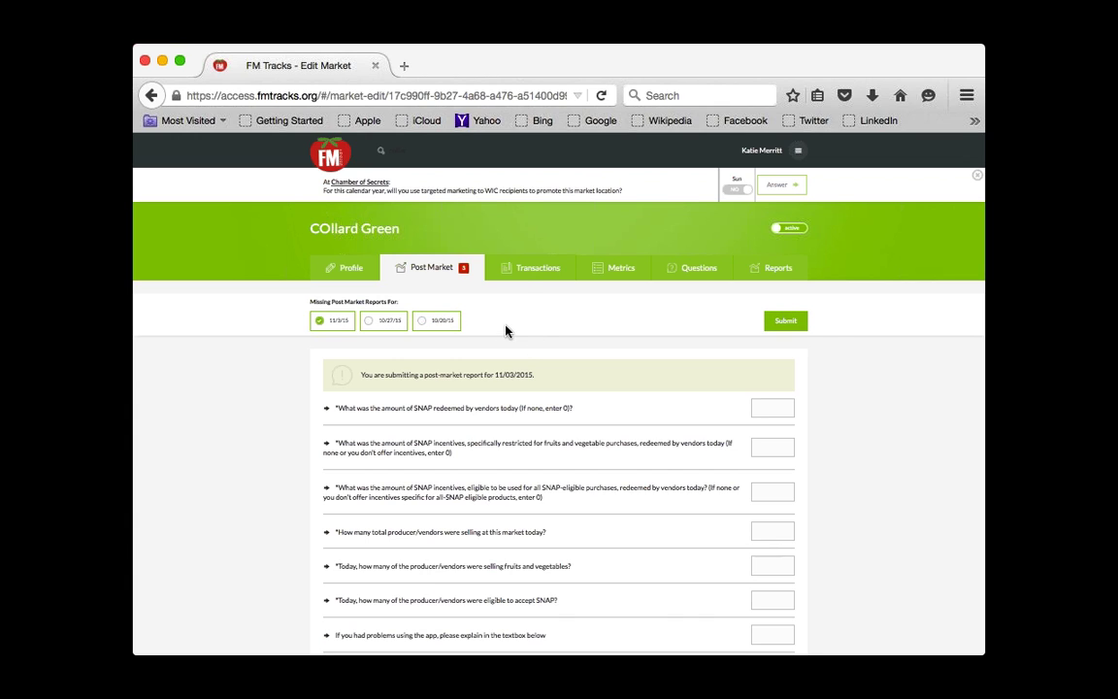
pyautogui.click(525, 274)
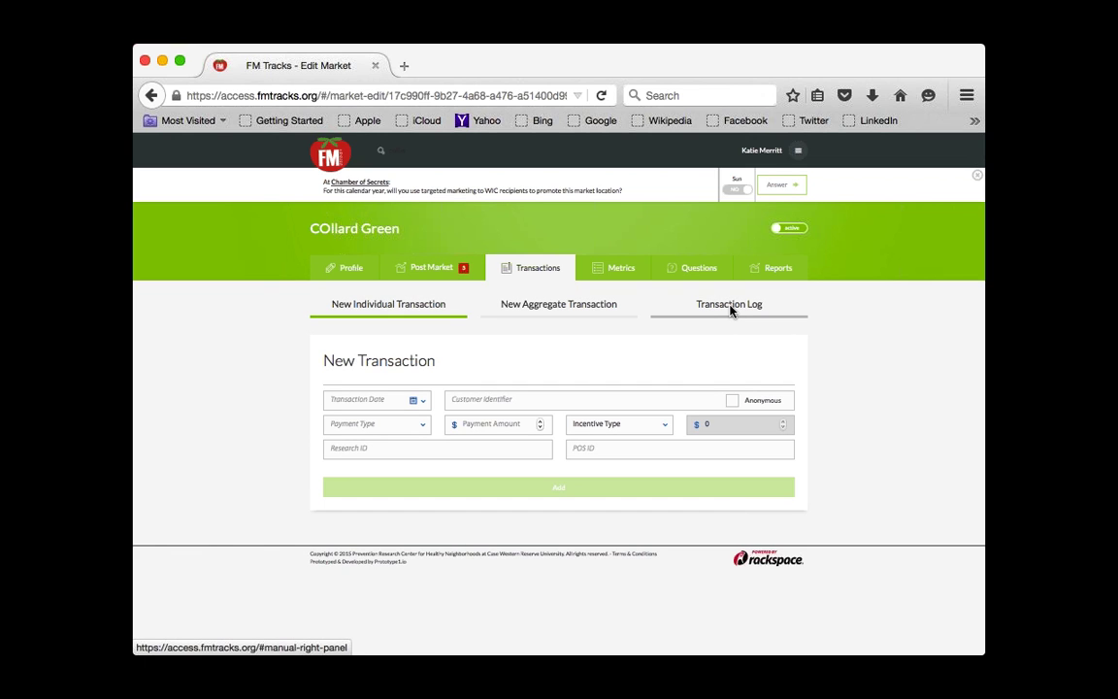
pyautogui.click(730, 306)
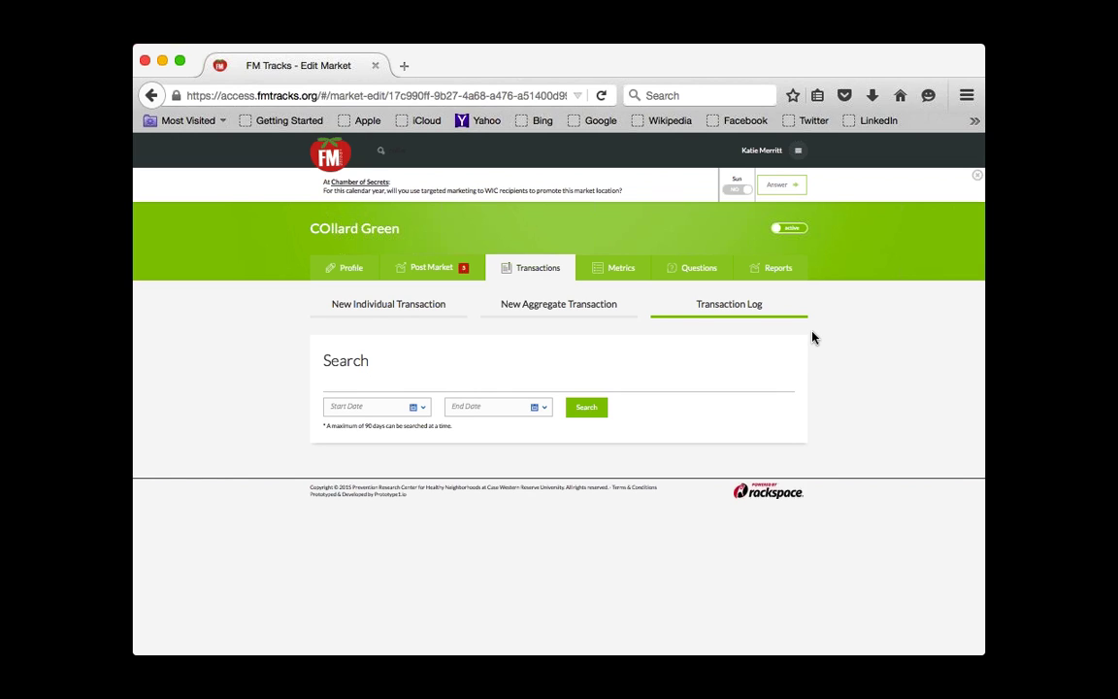
# Step: Run a transaction report for any network or market without dates, and examine its transactions and incentives charts
pyautogui.click(781, 286)
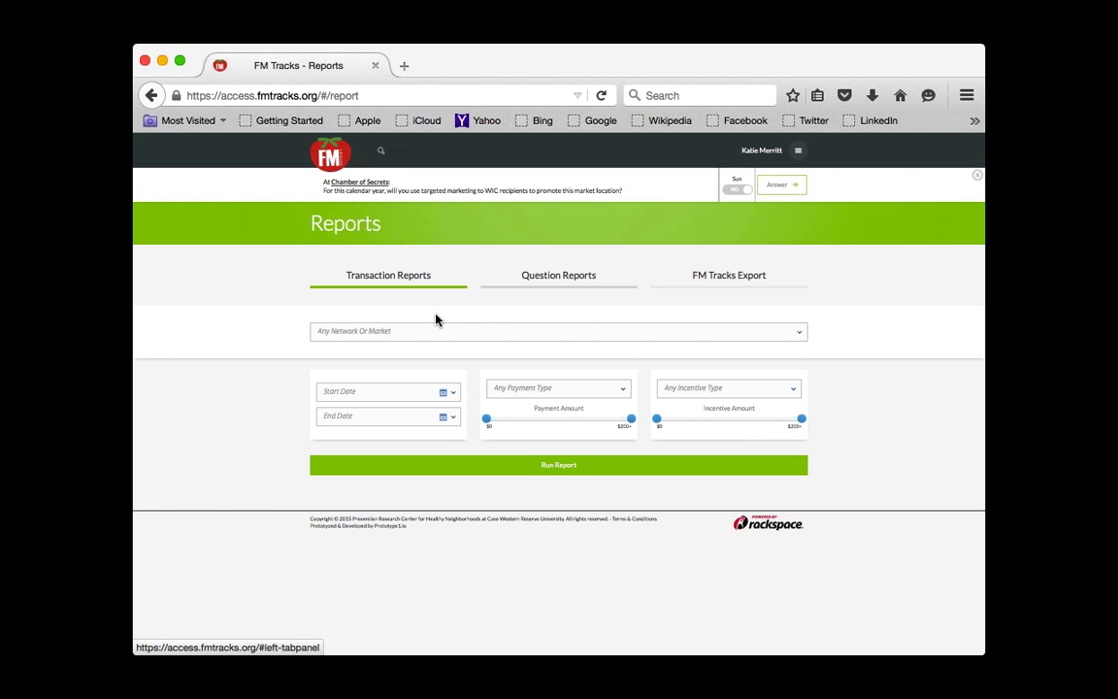
pyautogui.click(519, 465)
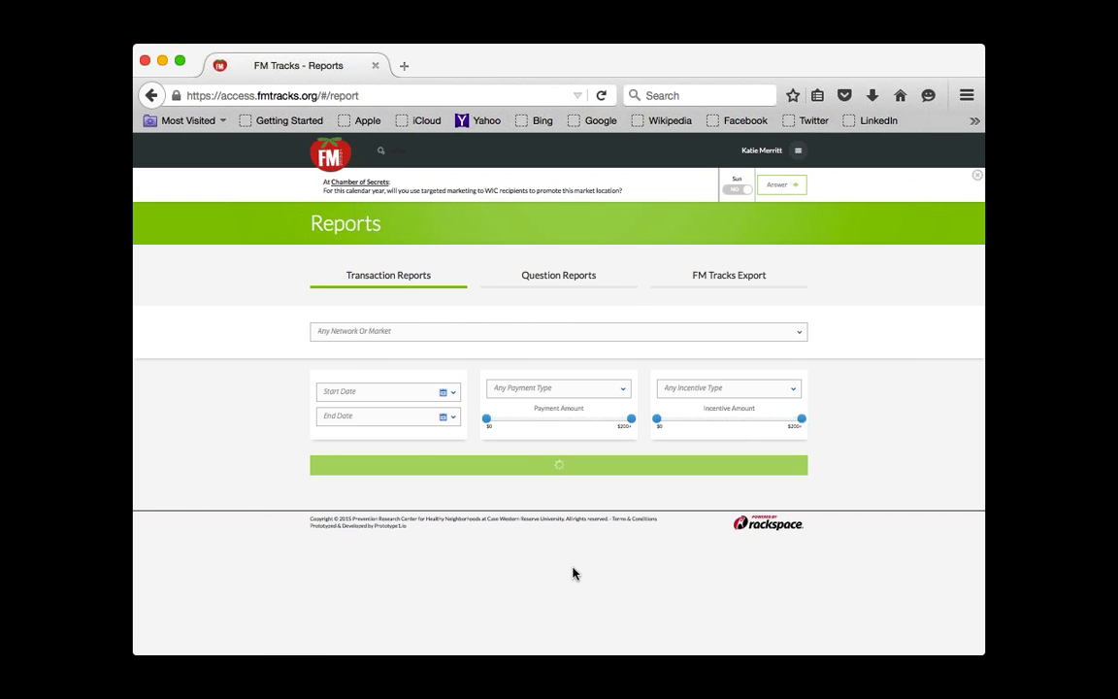
pyautogui.scroll(-3, 624, 629)
pyautogui.scroll(-2, 624, 629)
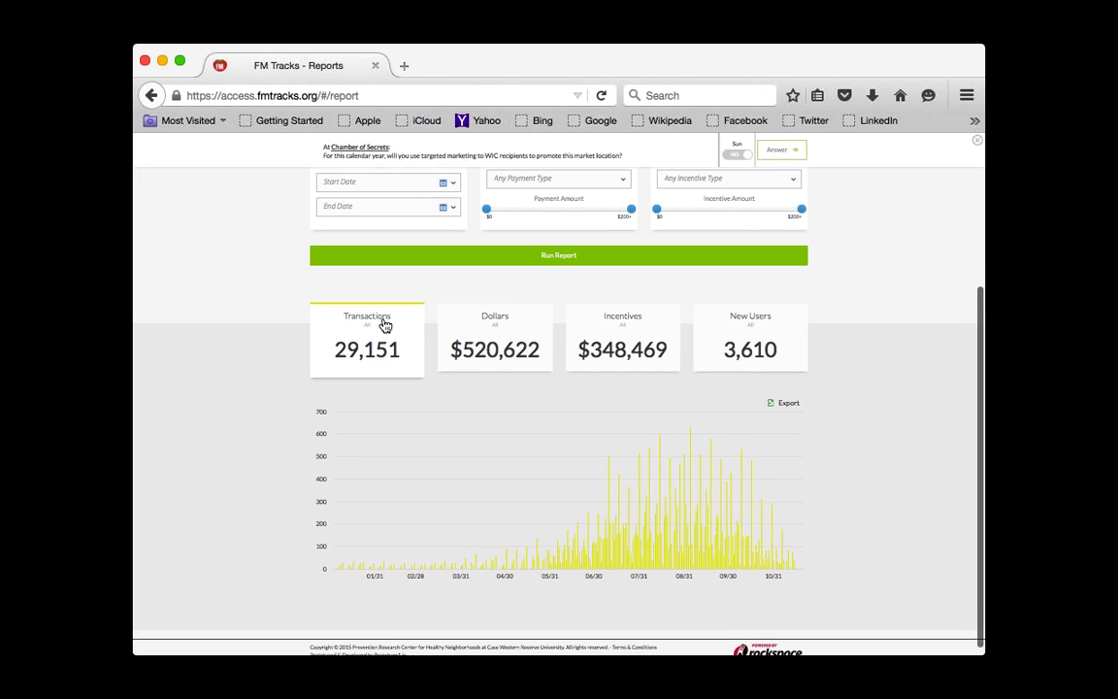
pyautogui.click(671, 322)
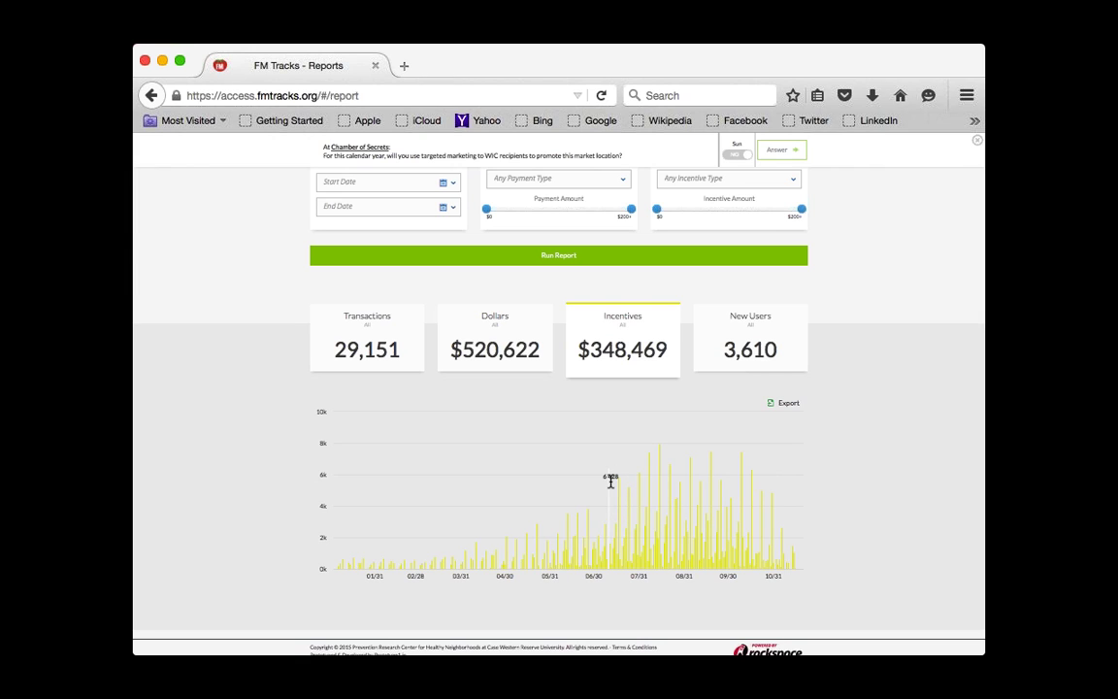
pyautogui.scroll(2, 544, 295)
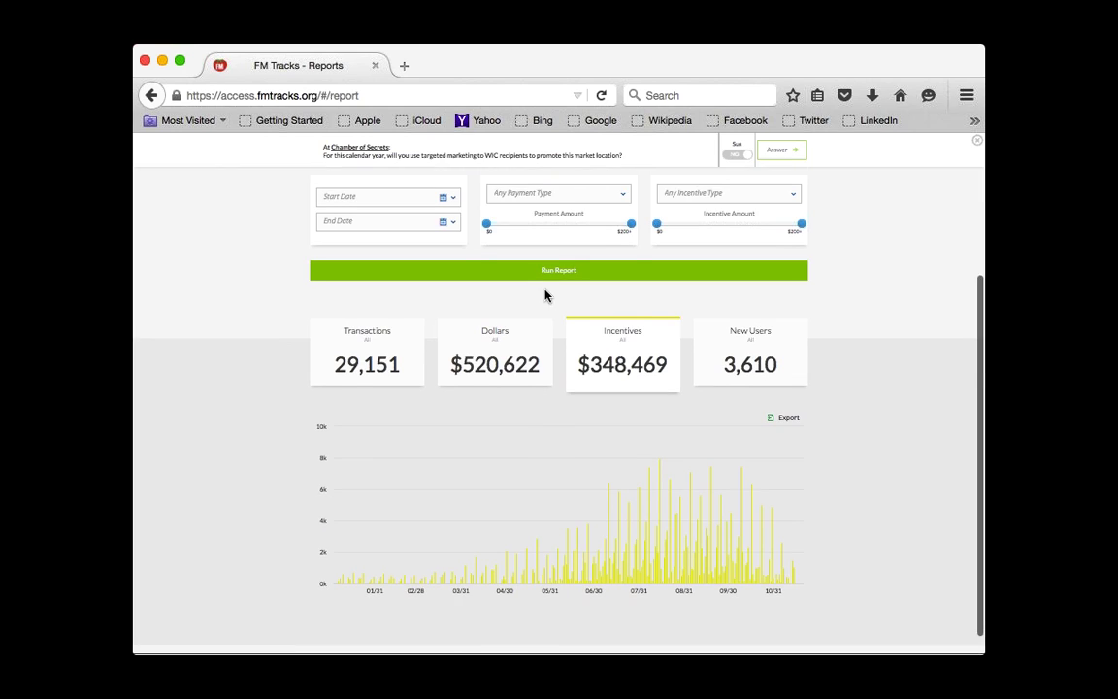
# Step: Limit the transaction report to November 17 as both start and end date, run it, and review the results
pyautogui.click(413, 241)
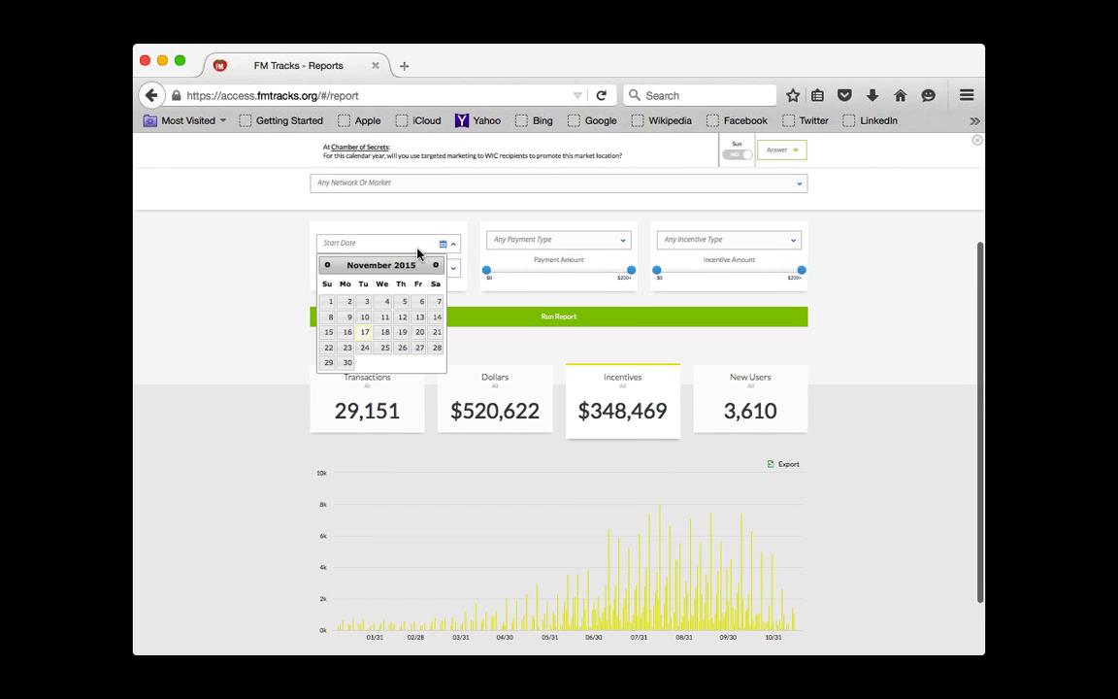
pyautogui.click(360, 335)
pyautogui.click(364, 271)
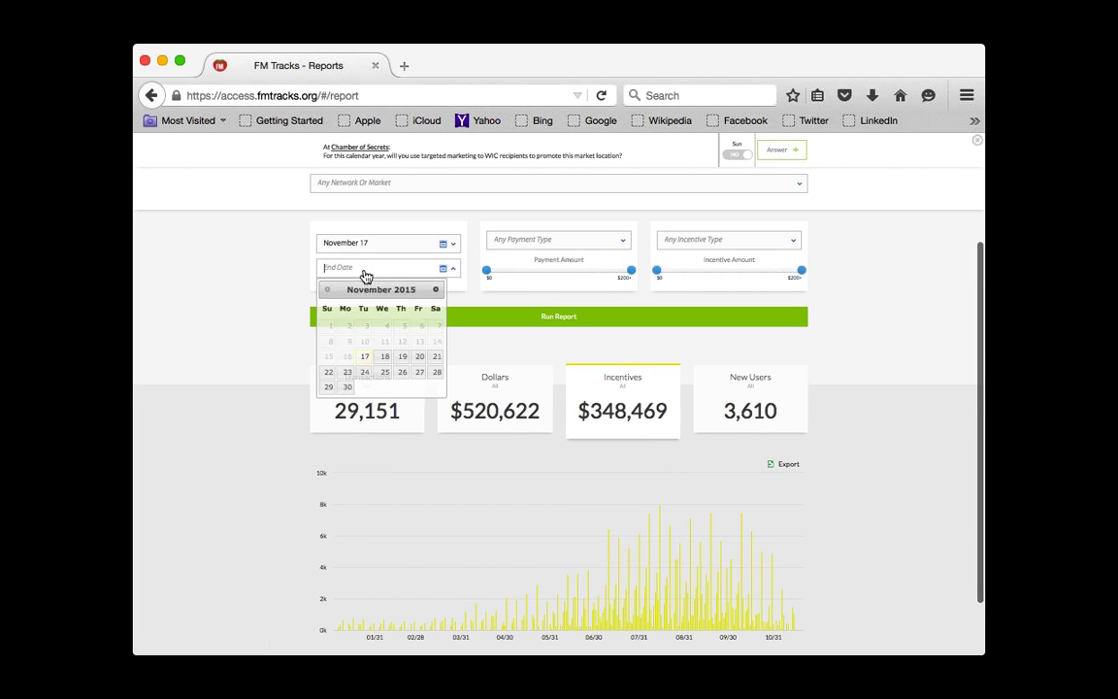
pyautogui.click(362, 358)
pyautogui.click(379, 320)
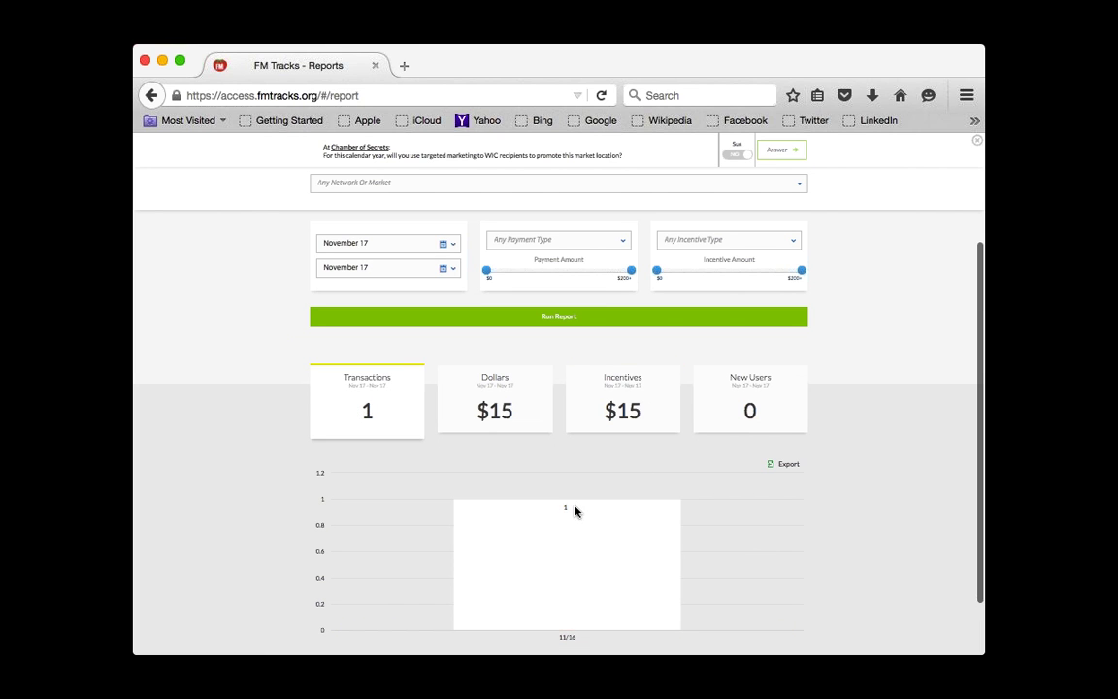
pyautogui.scroll(1, 370, 289)
pyautogui.scroll(2, 371, 289)
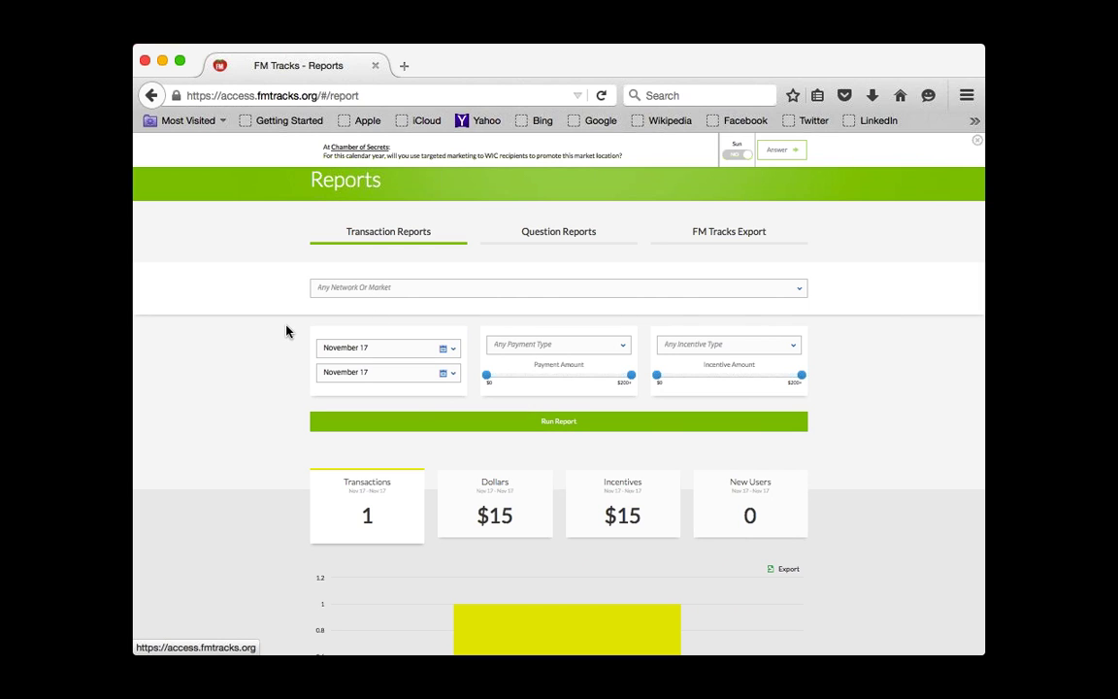
pyautogui.scroll(1, 399, 232)
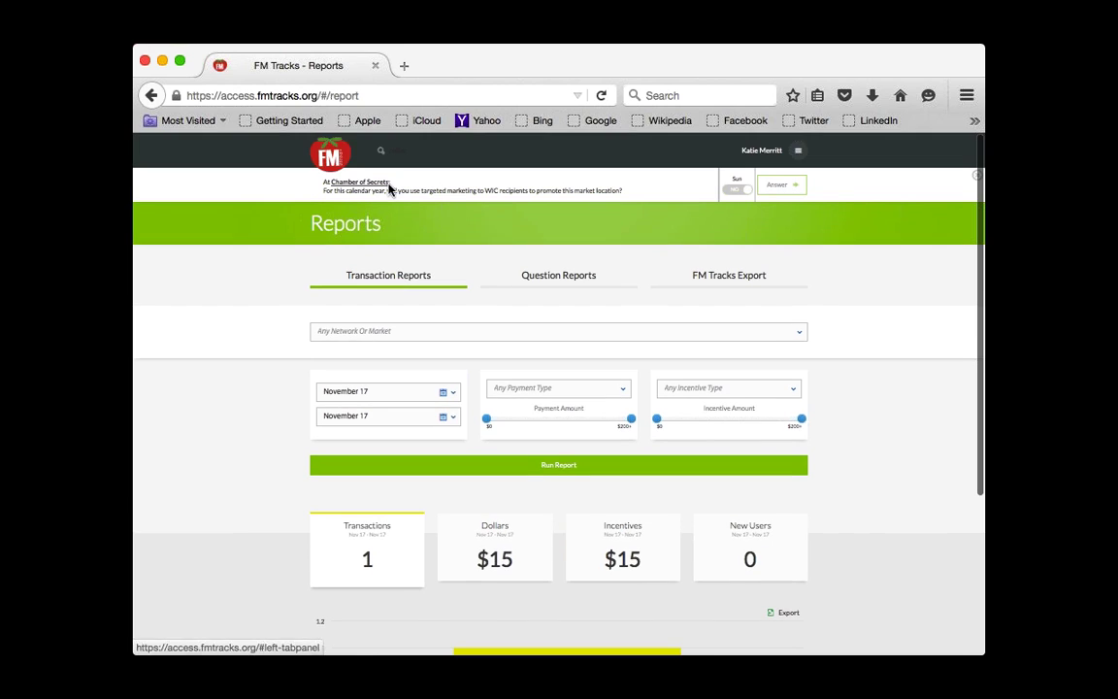
# Step: Open COllard Green's post-market report form for 11/03/2015, enter 0 as an answer, and submit the report
pyautogui.click(329, 154)
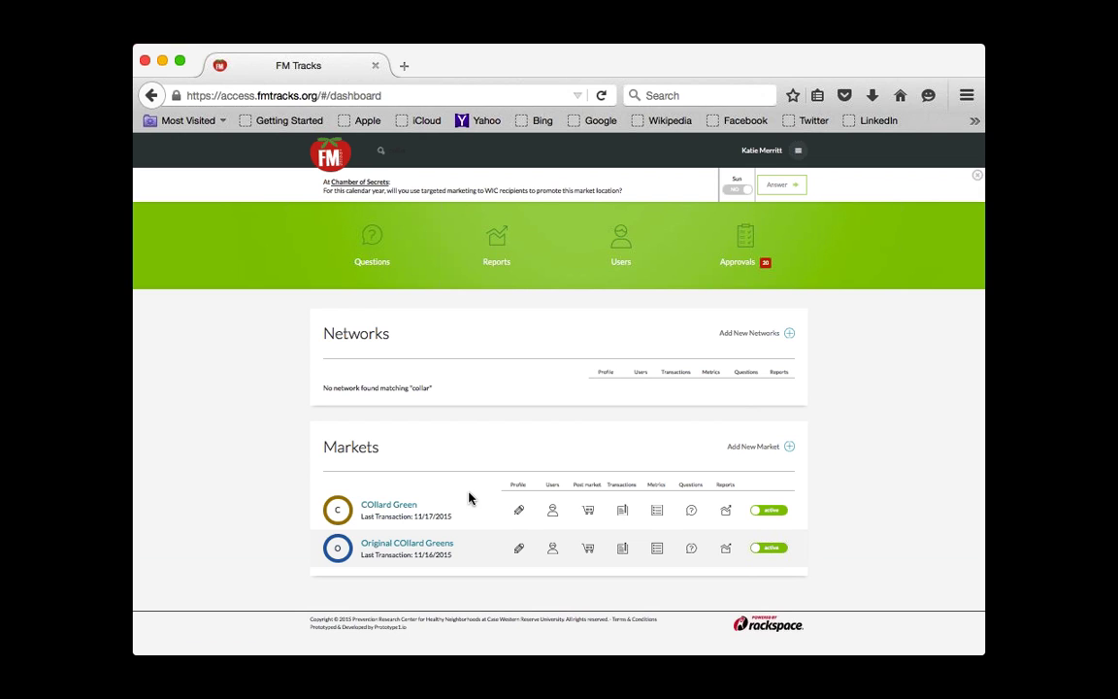
pyautogui.click(587, 515)
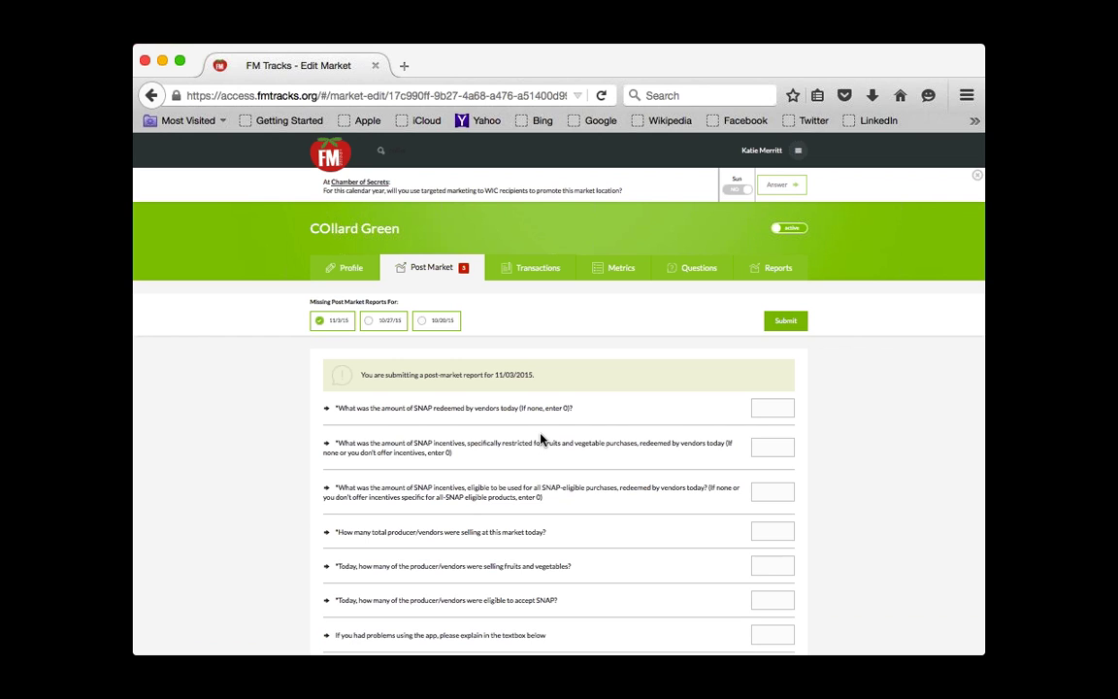
pyautogui.scroll(-2, 615, 420)
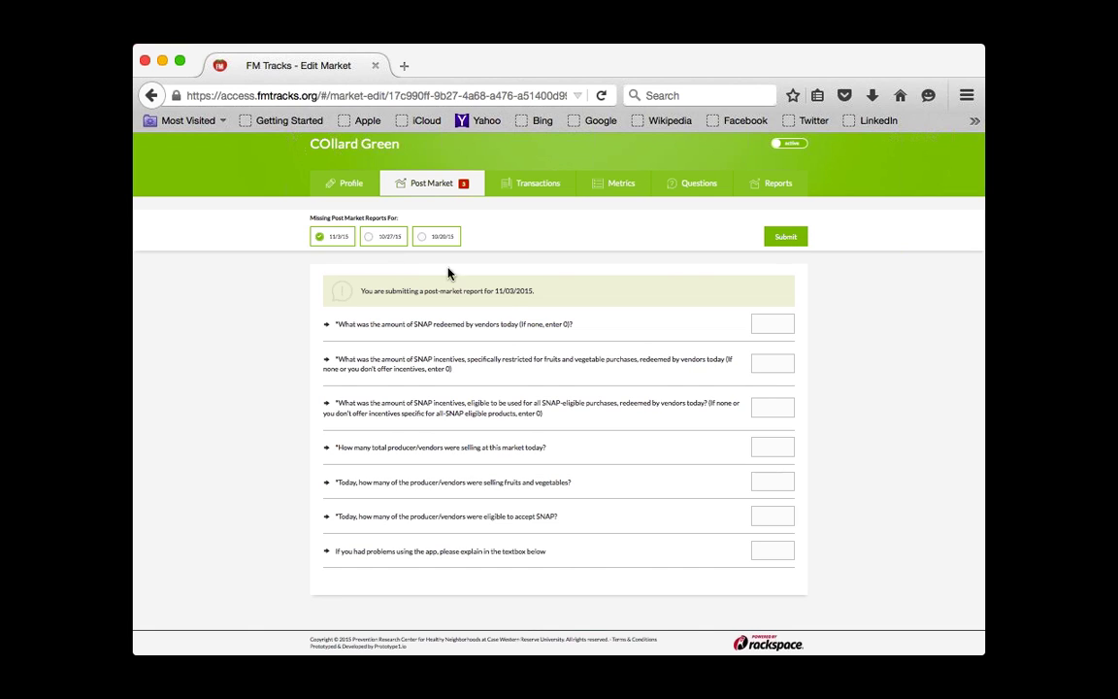
pyautogui.click(776, 406)
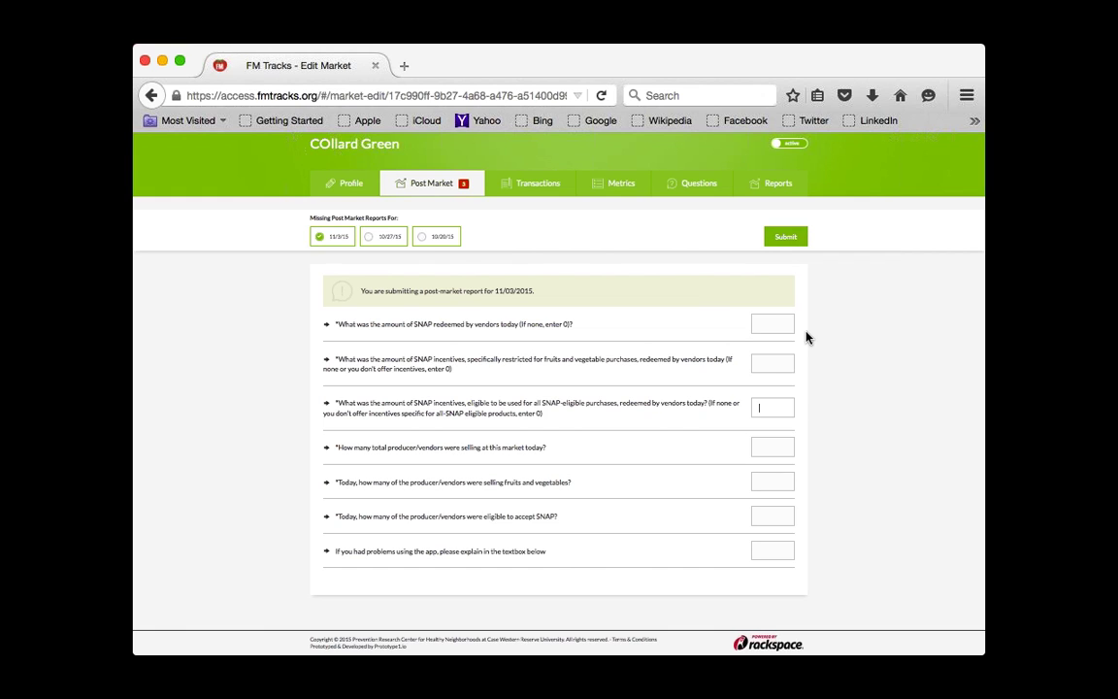
pyautogui.click(792, 237)
pyautogui.write('0')
pyautogui.click(778, 369)
pyautogui.click(786, 239)
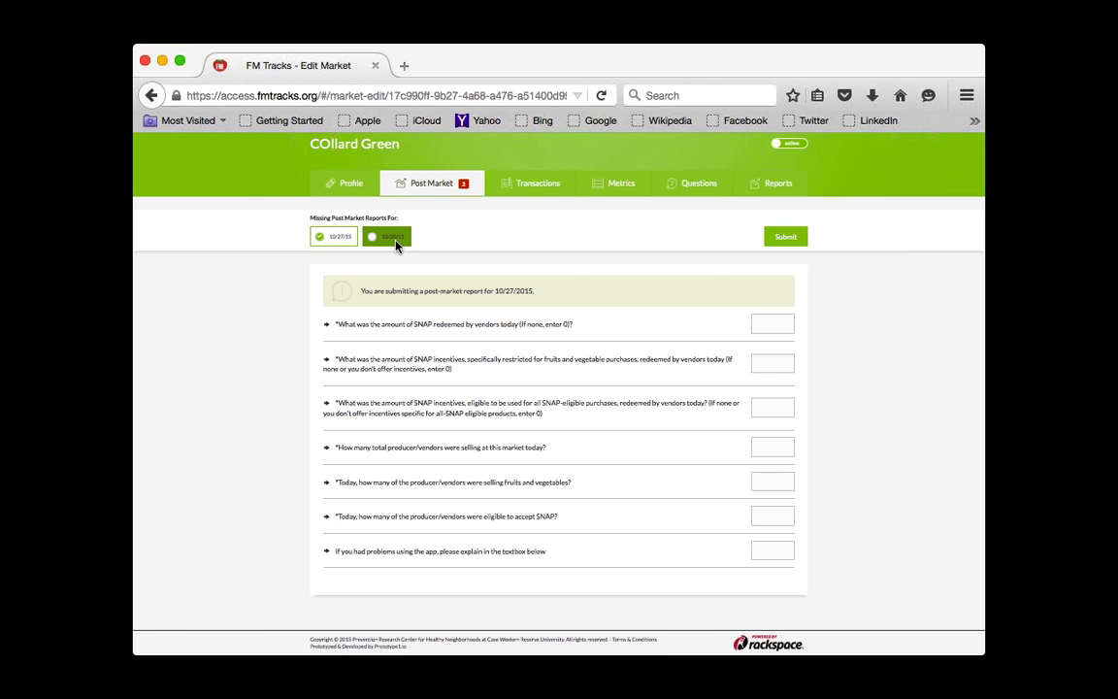
# Step: Leave the 10/27/2015 post-market form blank, and export the question report for any network or market
pyautogui.click(783, 327)
pyautogui.click(762, 363)
pyautogui.click(779, 184)
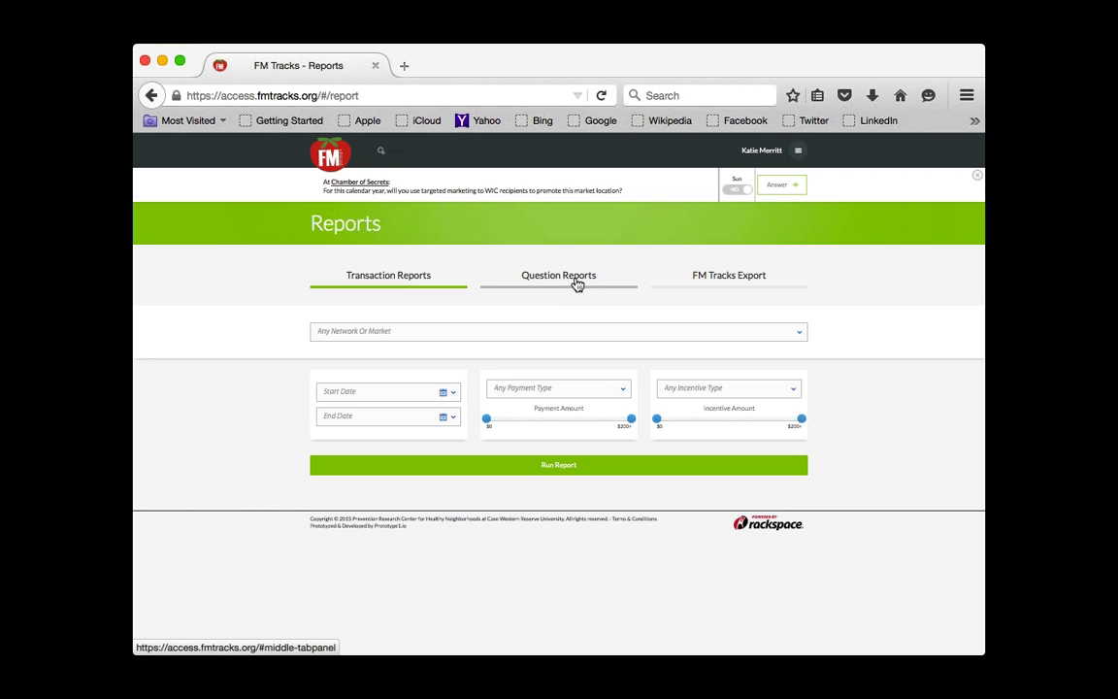
pyautogui.click(565, 278)
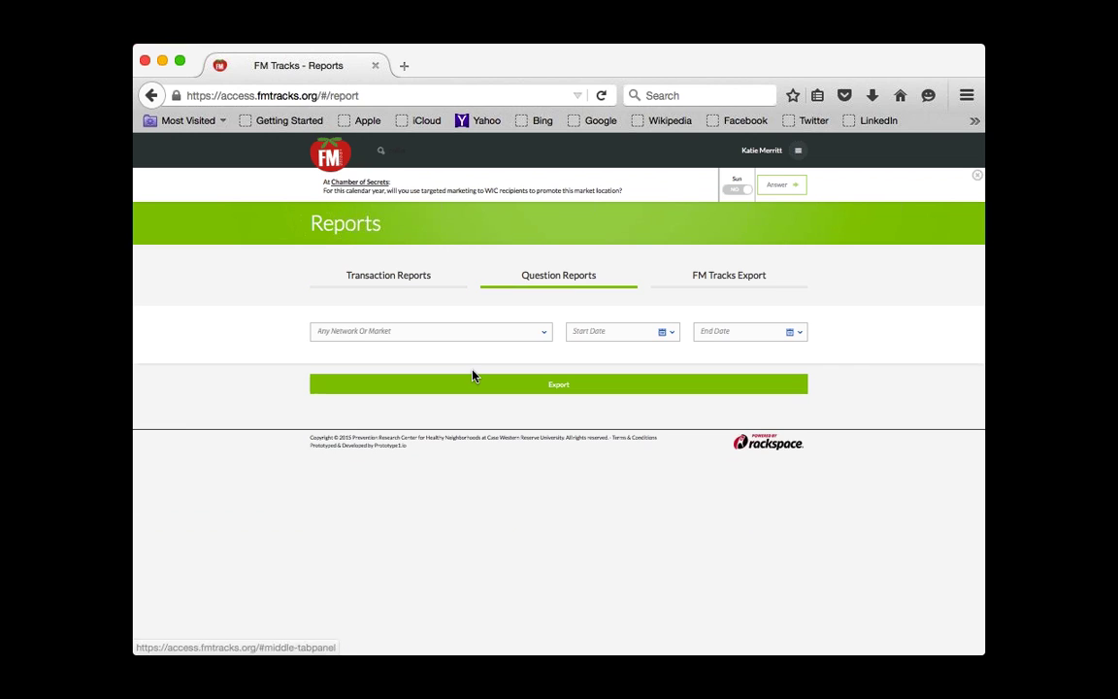
pyautogui.click(473, 390)
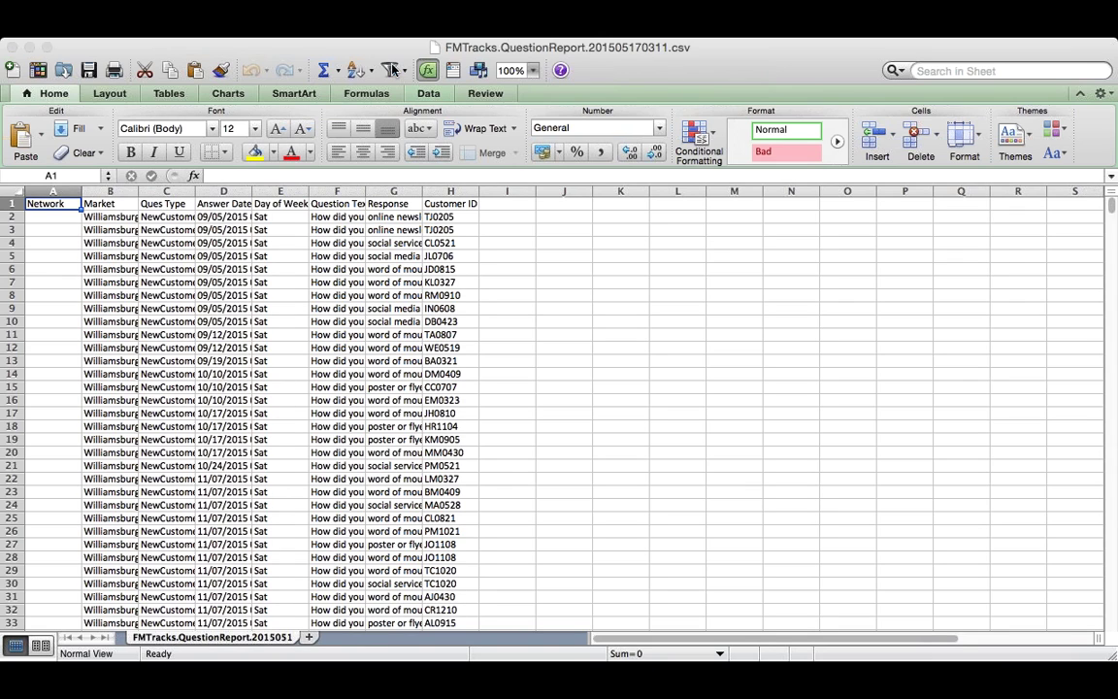
# Step: In the exported question report spreadsheet, widen the Ques Type, Market and Question Text columns
pyautogui.click(195, 190)
pyautogui.doubleClick(195, 190)
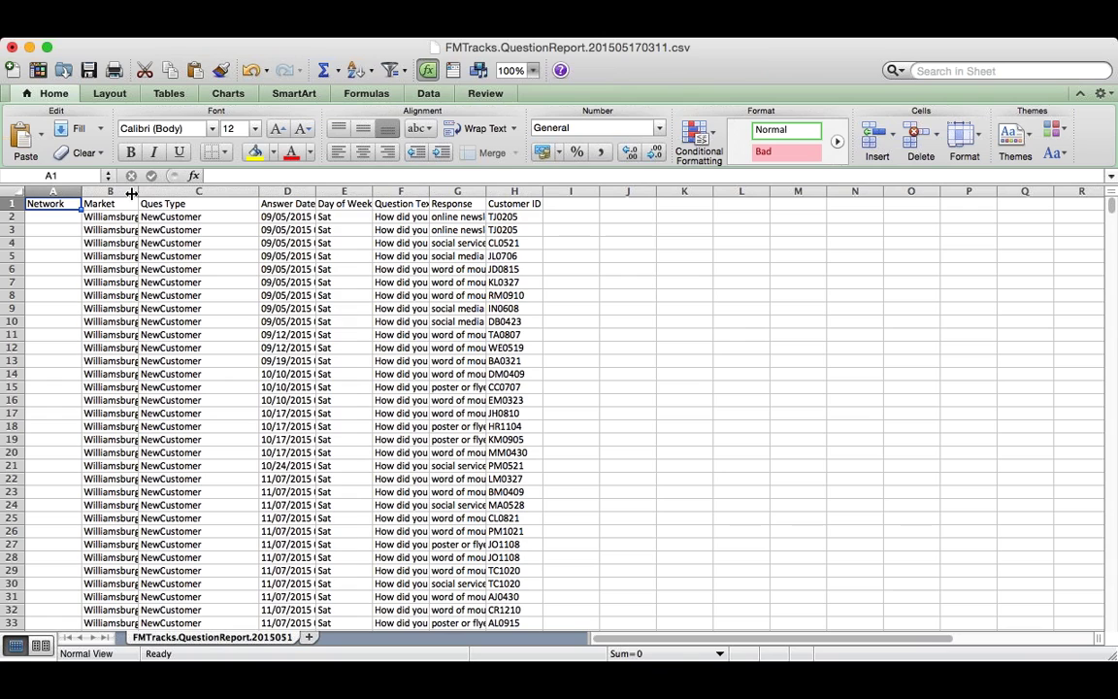
pyautogui.moveTo(173, 190); pyautogui.dragTo(175, 190)
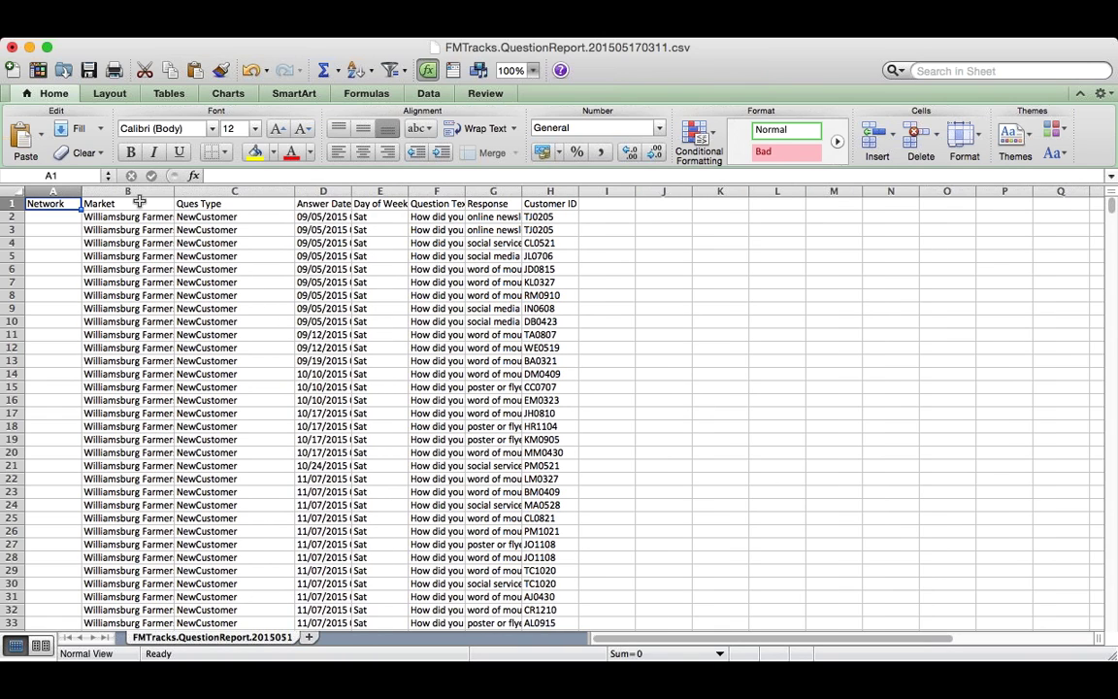
pyautogui.moveTo(614, 195); pyautogui.dragTo(621, 192)
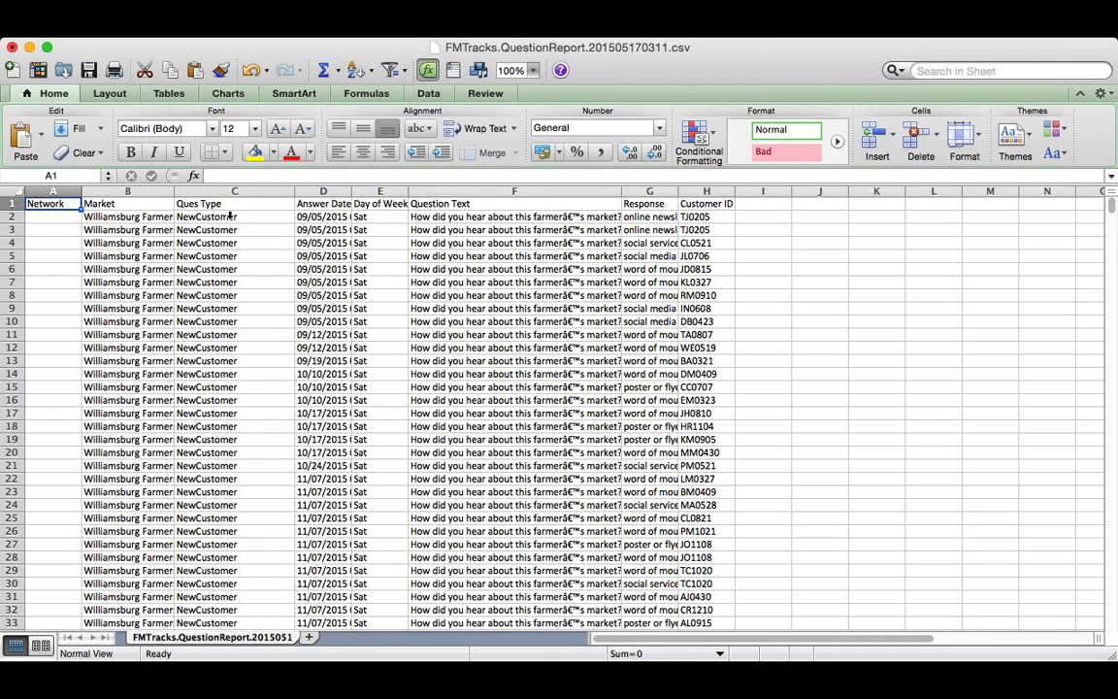
# Step: Add filters to the header row of the question report and filter Ques Type to show only PostMarket entries
pyautogui.click(389, 70)
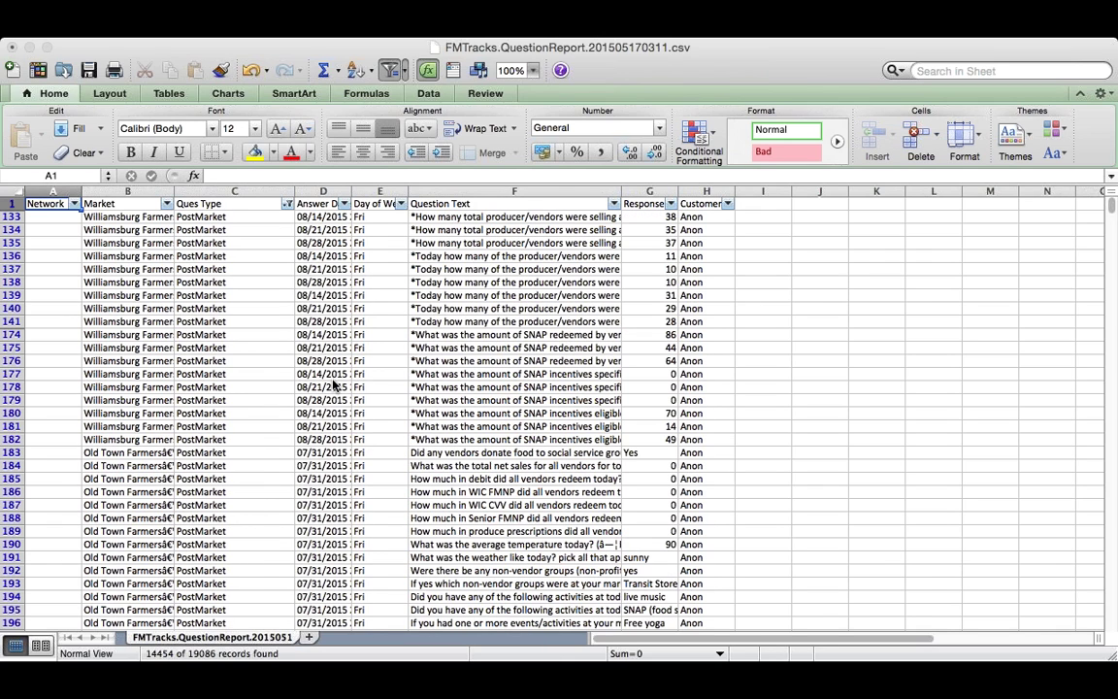
pyautogui.click(226, 218)
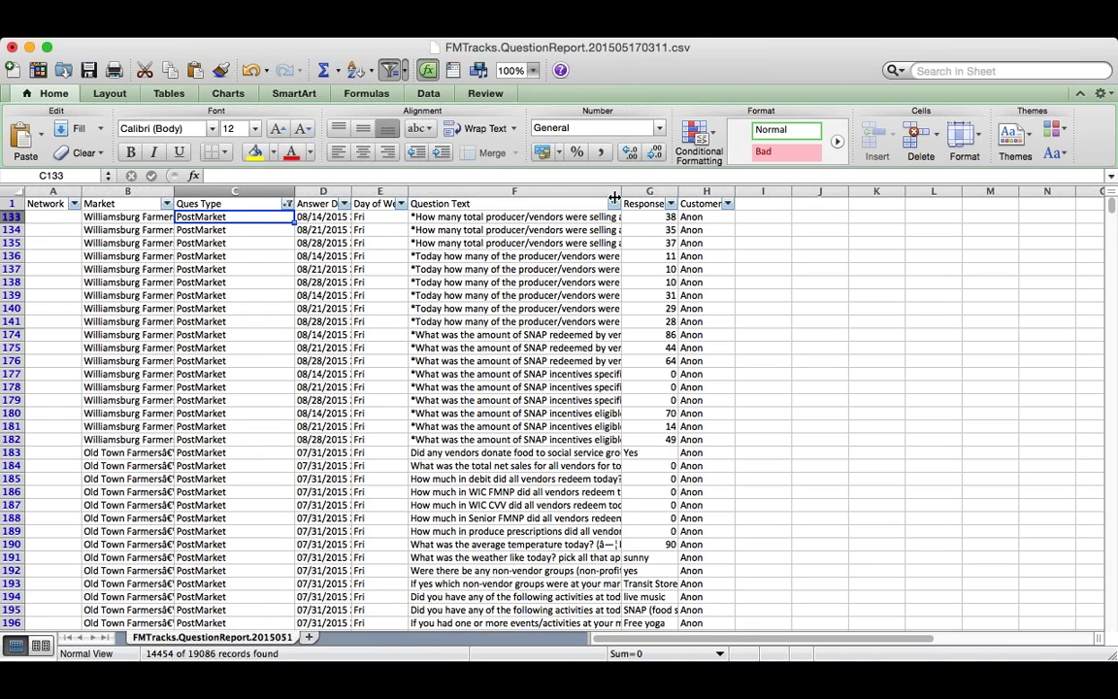
# Step: Widen the Question Text column further to give the post-market questions more room
pyautogui.moveTo(761, 191); pyautogui.dragTo(762, 191)
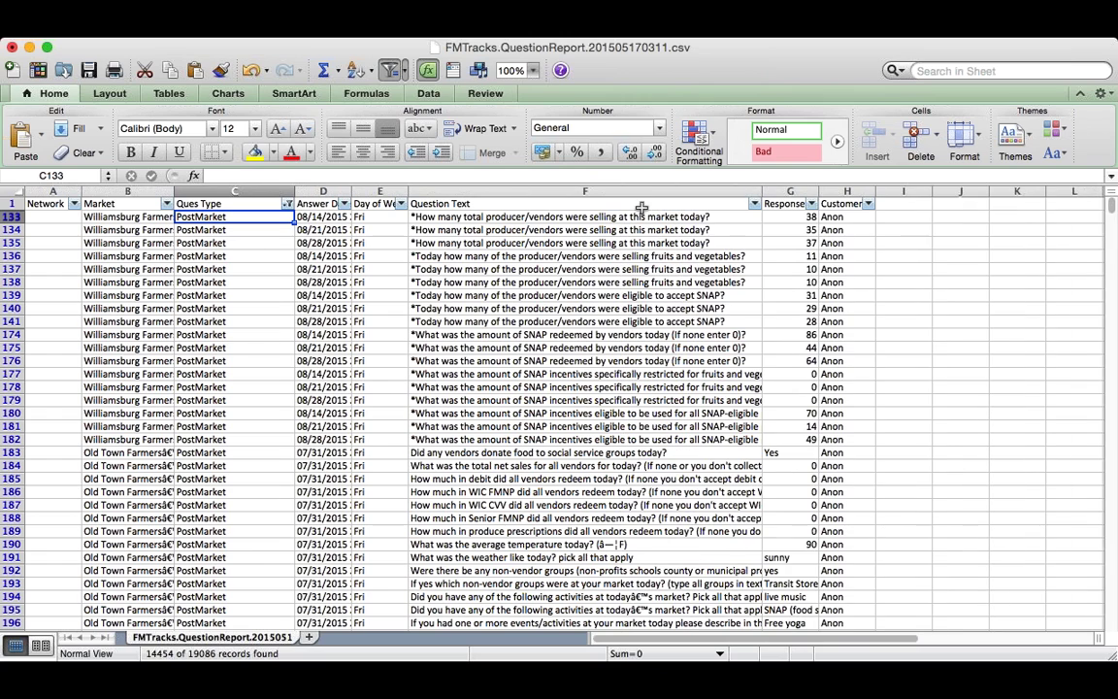
pyautogui.click(603, 217)
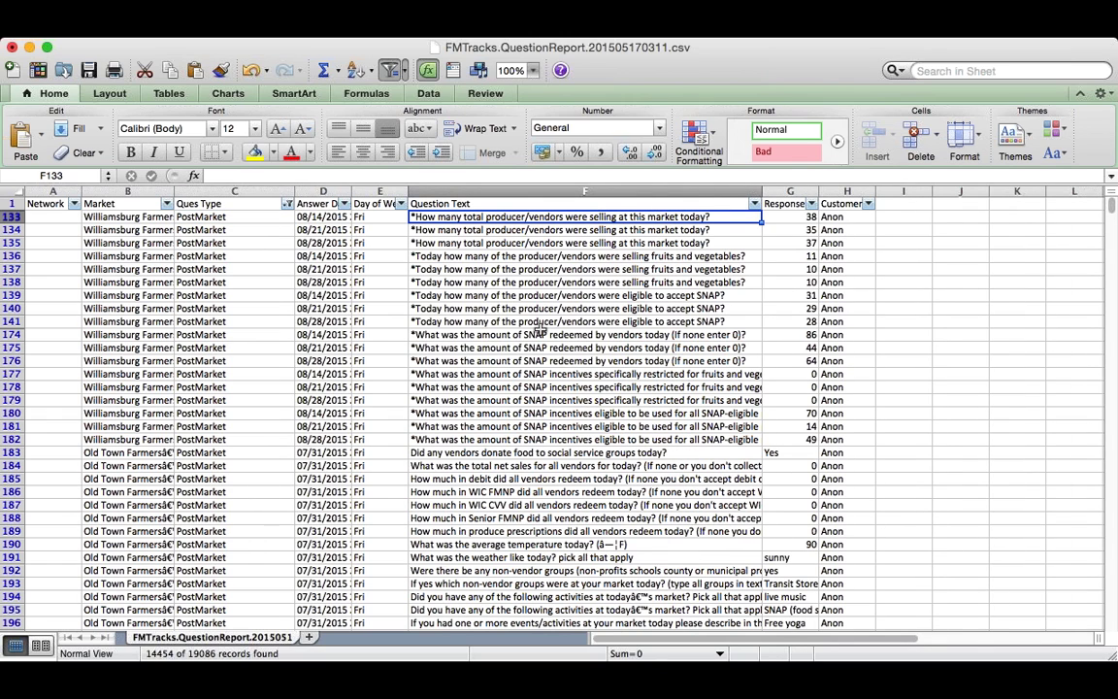
# Step: Examine the filtered PostMarket rows, comparing the question texts, responses, answer dates and markets
pyautogui.scroll(-1, 536, 329)
pyautogui.scroll(-3, 529, 344)
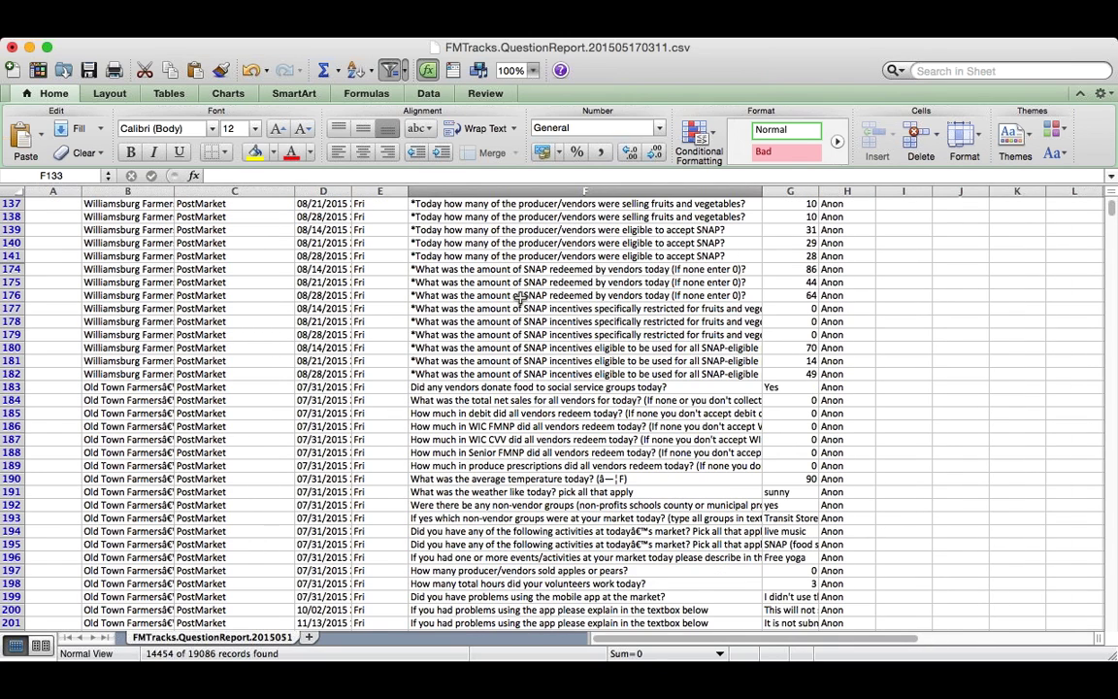
pyautogui.click(506, 372)
pyautogui.scroll(-2, 490, 398)
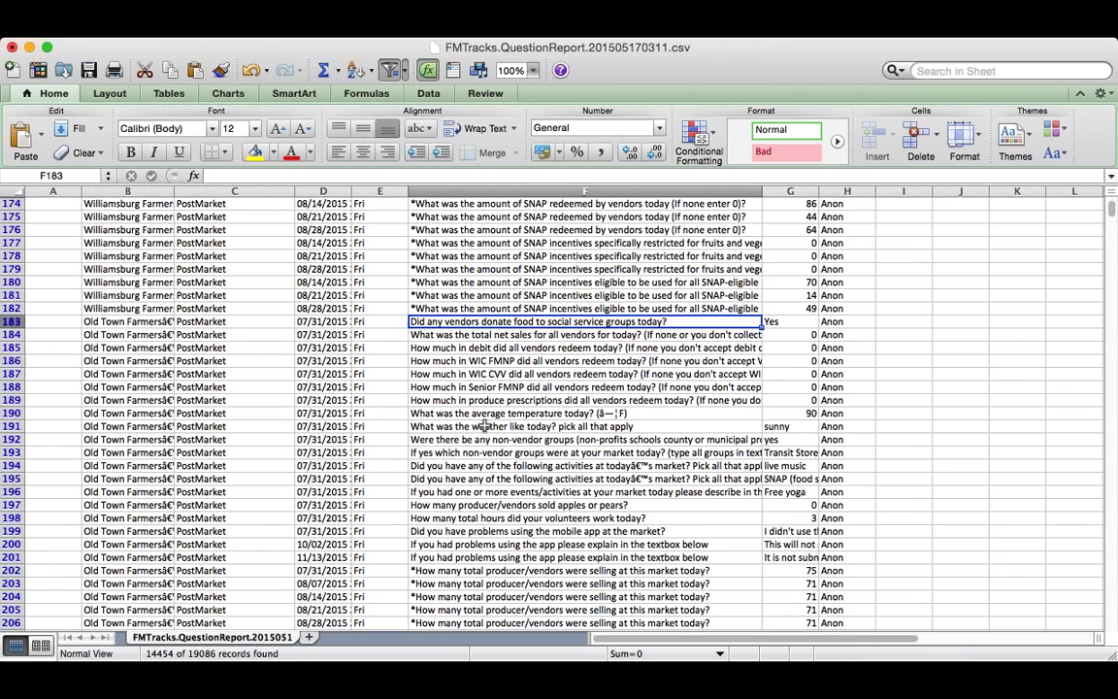
pyautogui.click(476, 424)
pyautogui.scroll(-2, 501, 496)
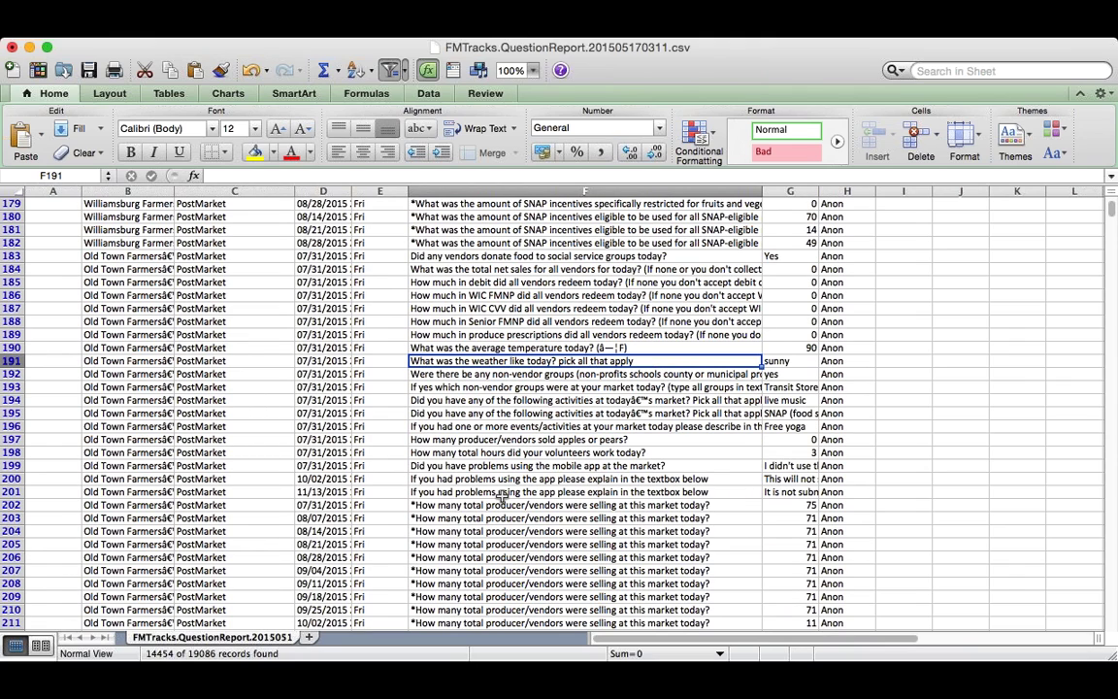
pyautogui.scroll(-2, 501, 496)
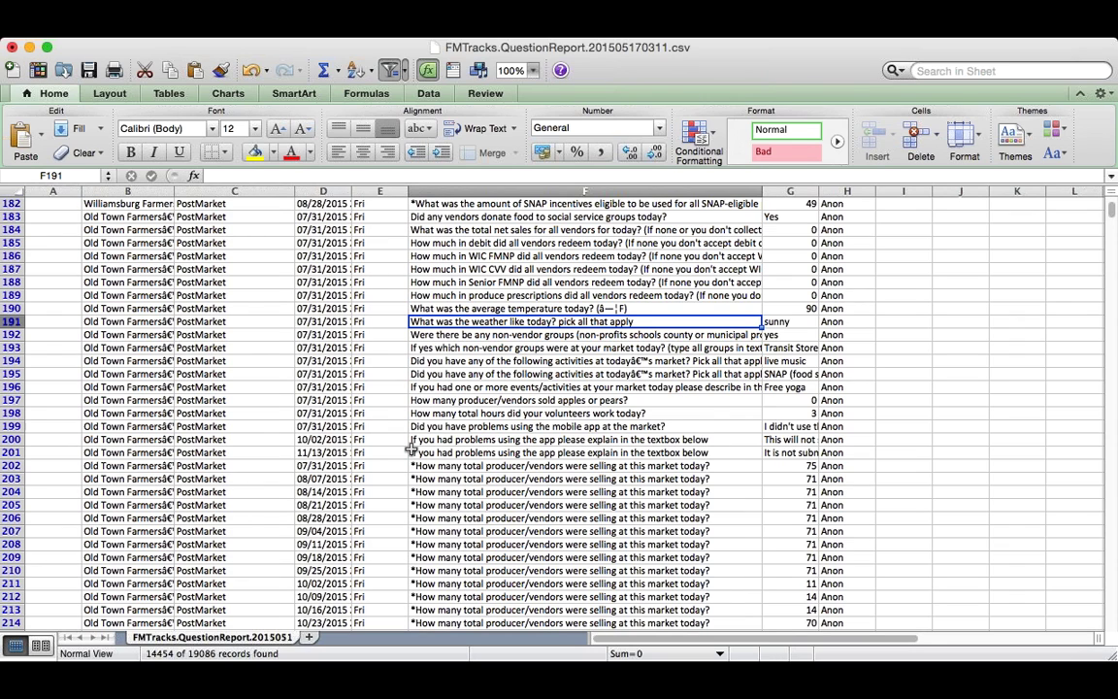
pyautogui.scroll(-2, 412, 448)
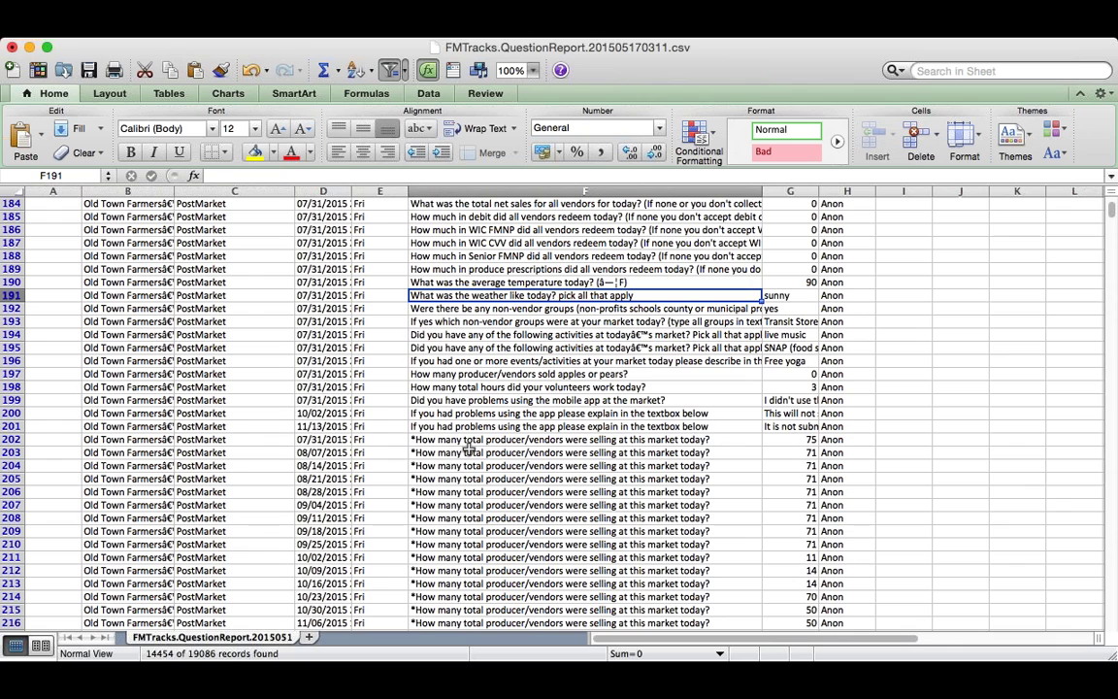
pyautogui.scroll(4, 489, 370)
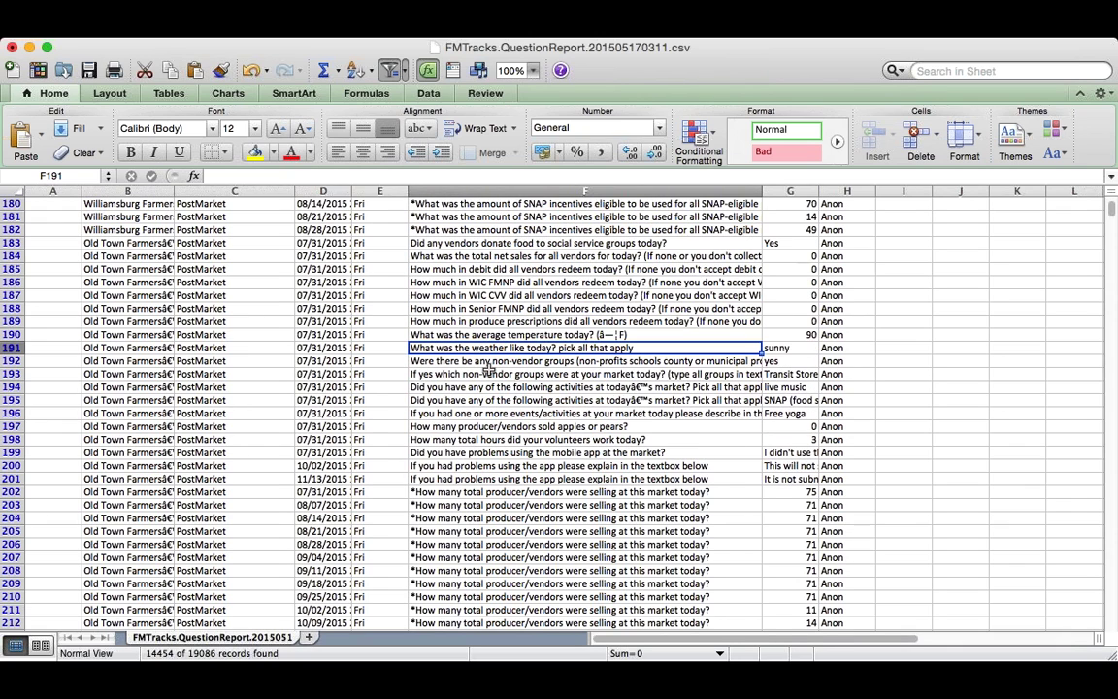
pyautogui.scroll(8, 490, 370)
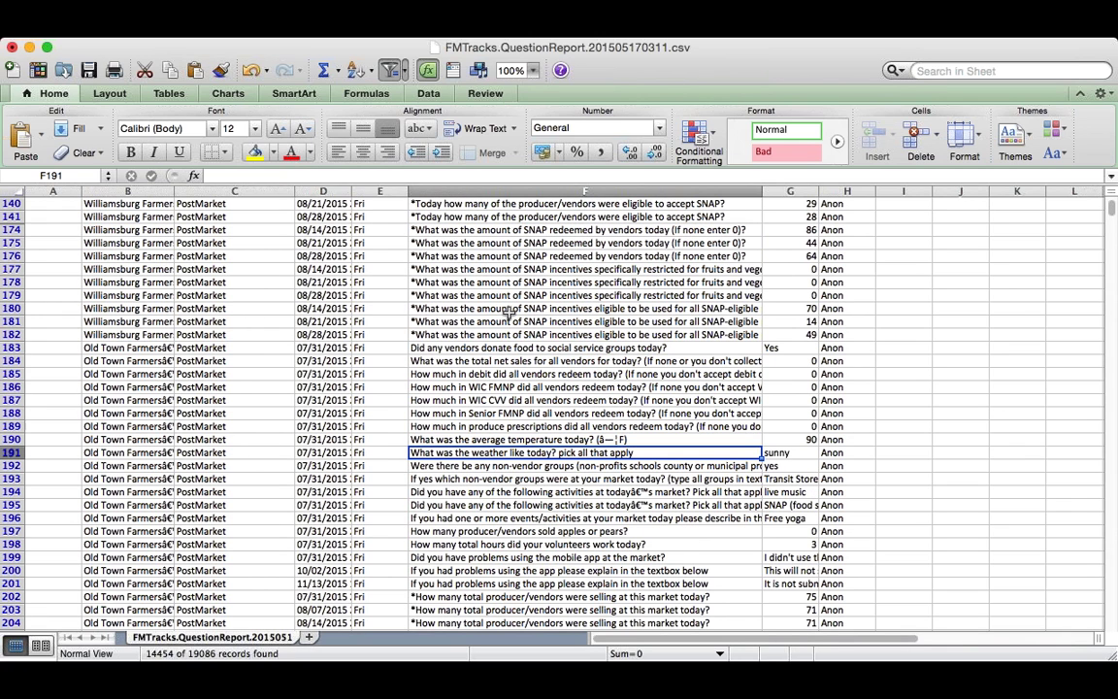
pyautogui.scroll(4, 507, 311)
pyautogui.click(320, 269)
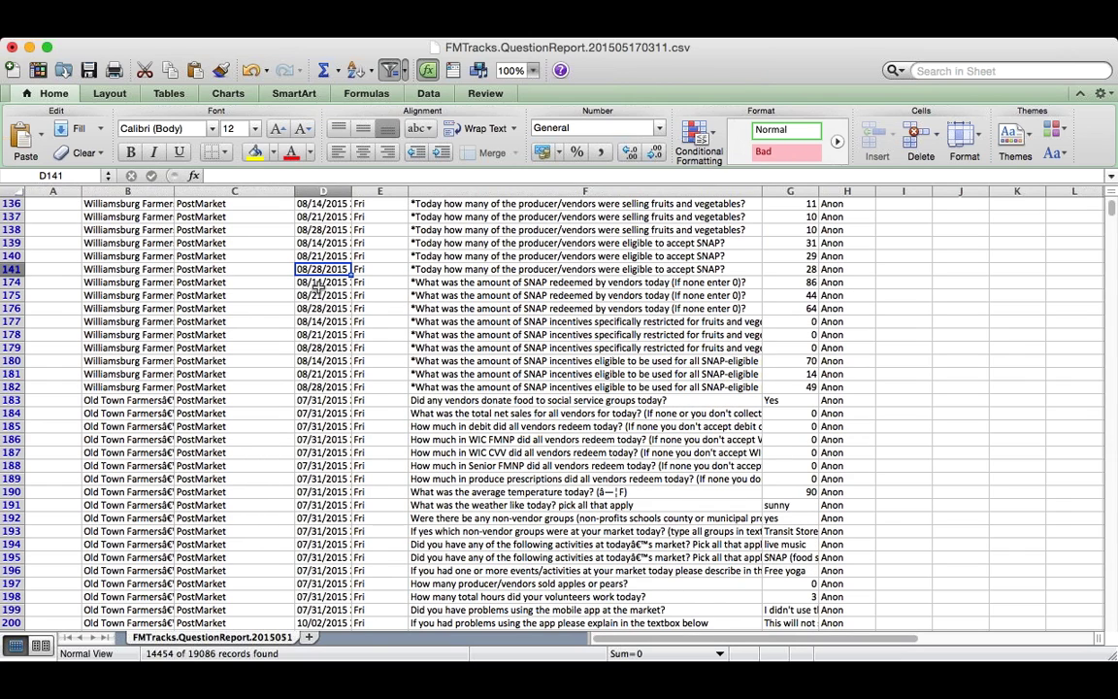
pyautogui.click(126, 269)
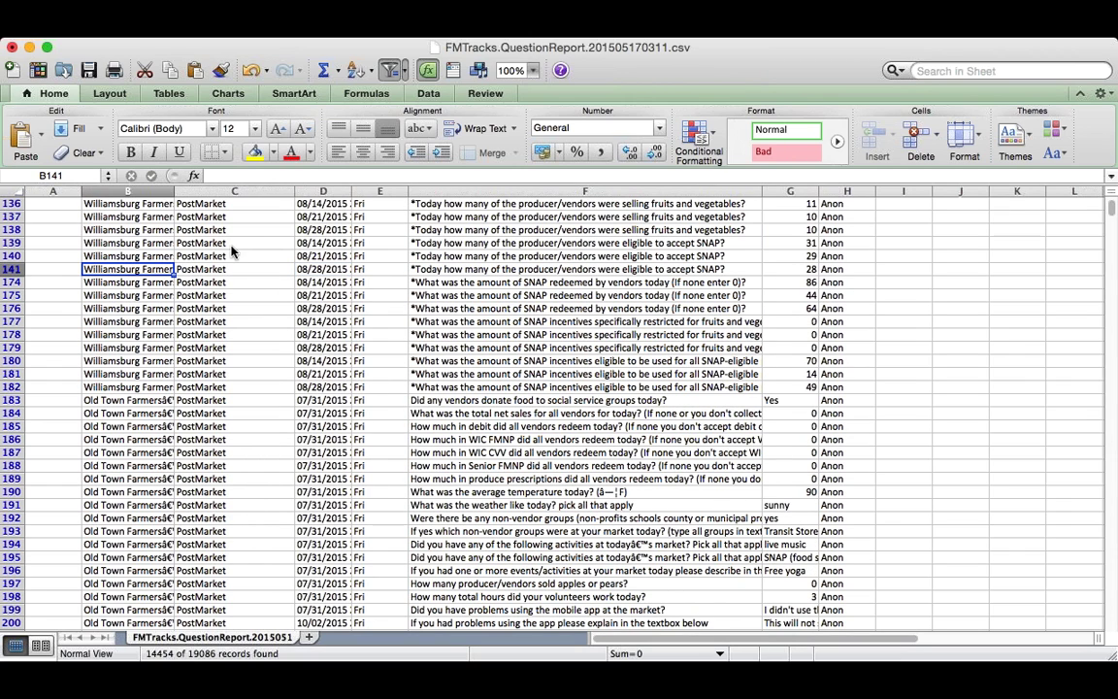
# Step: Switch to FM Tracks, open the reports from COllard Green's dashboard entry, and run the transaction report for any network or market
pyautogui.click(29, 46)
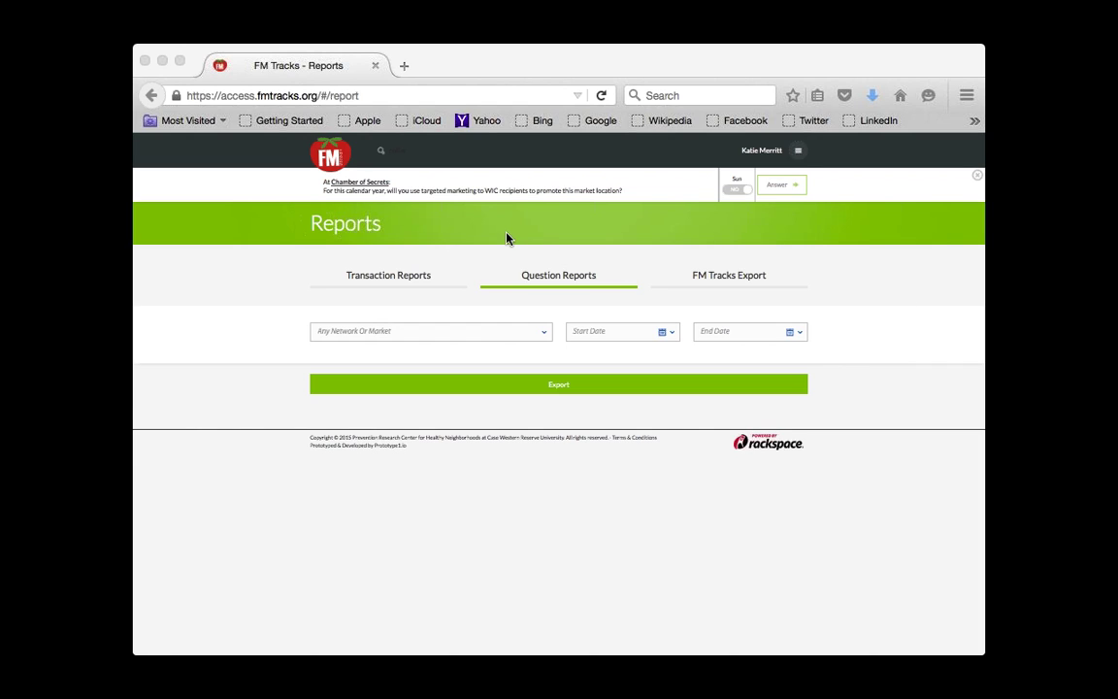
pyautogui.click(318, 157)
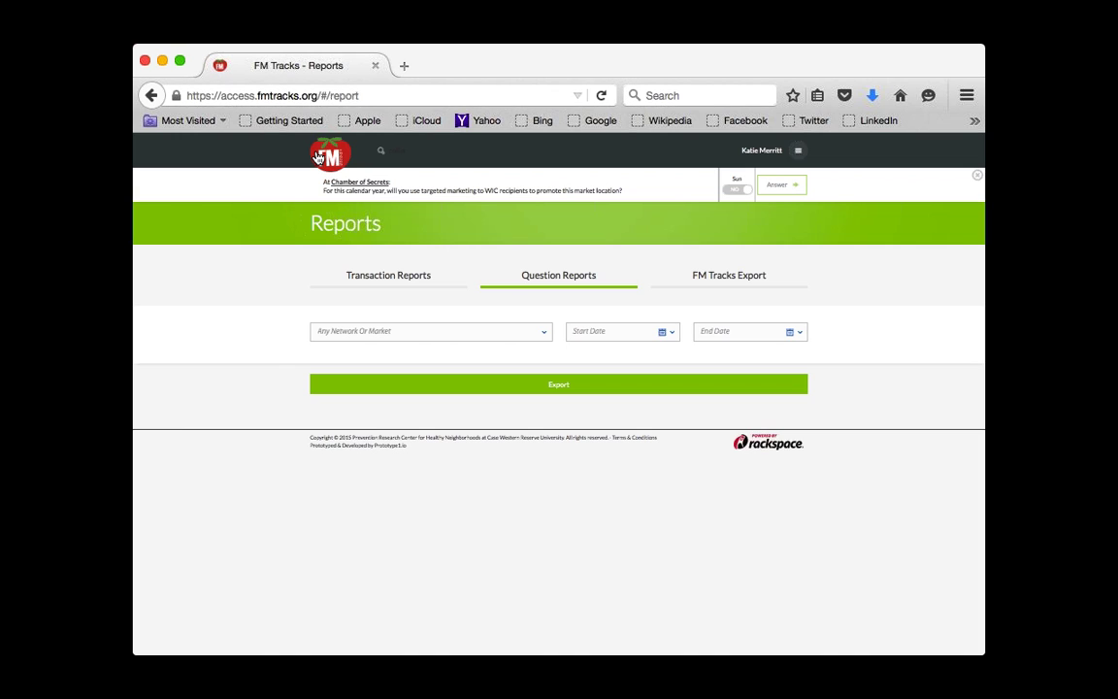
pyautogui.click(318, 158)
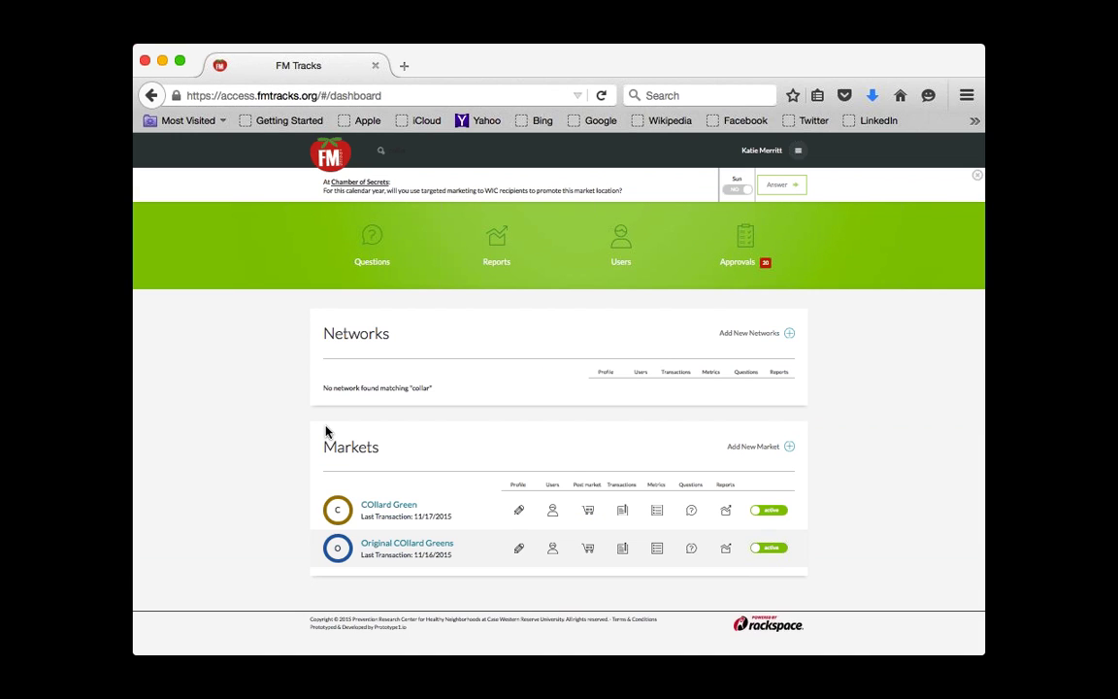
pyautogui.click(726, 512)
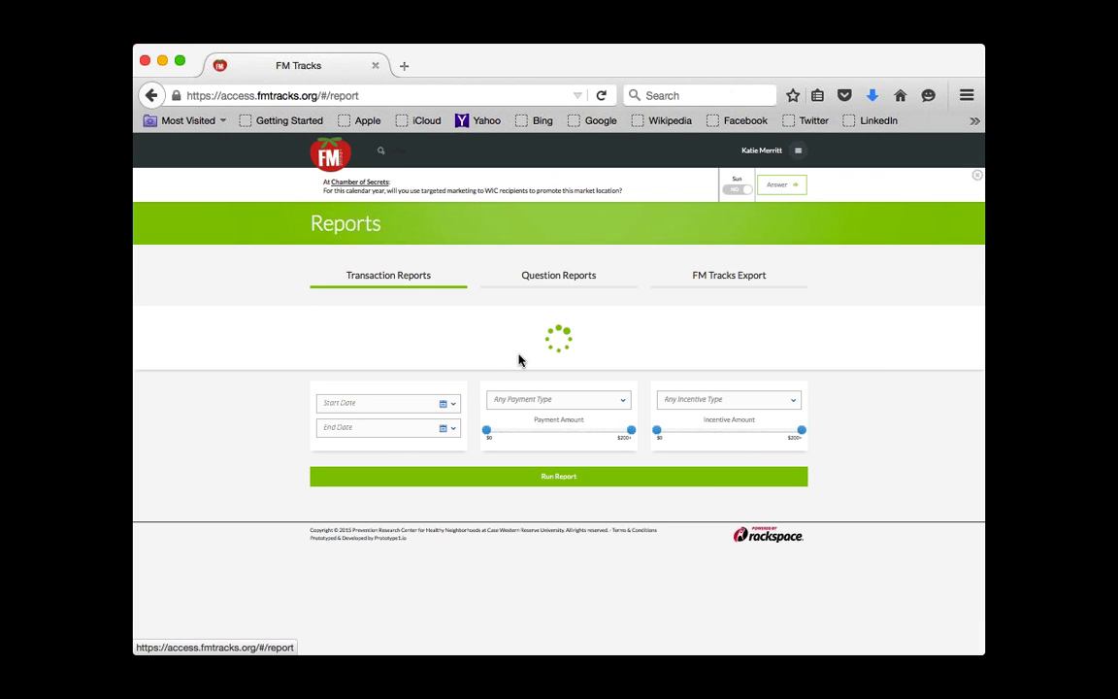
pyautogui.click(544, 466)
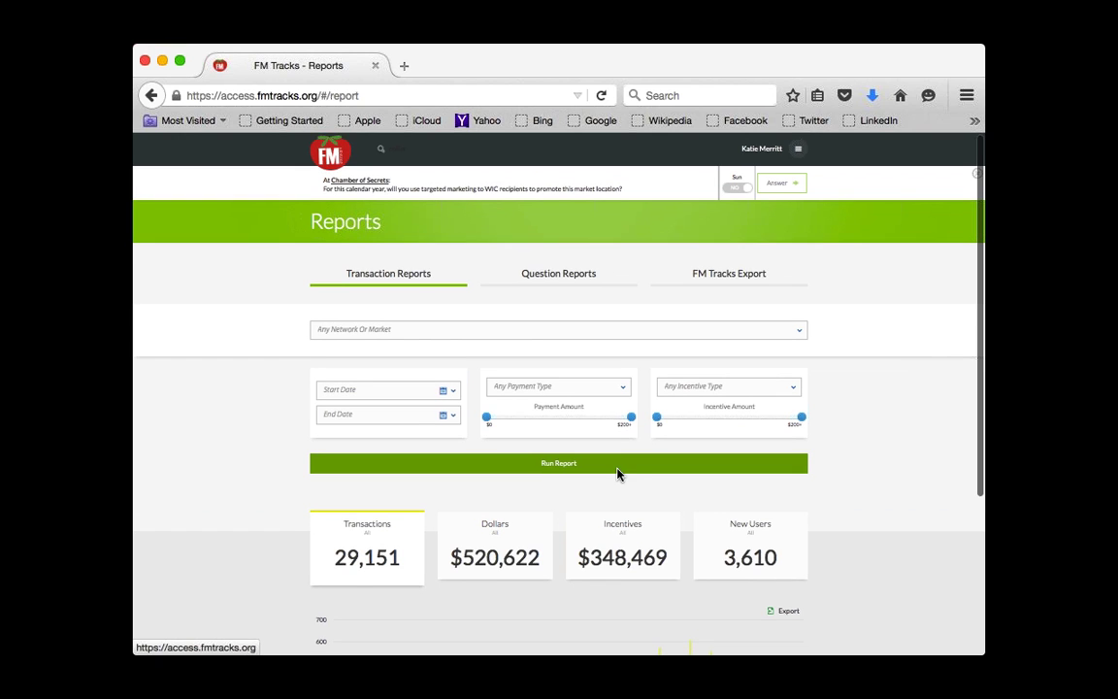
# Step: Export the transaction report and open the downloaded zip with Archive Utility
pyautogui.scroll(-3, 679, 481)
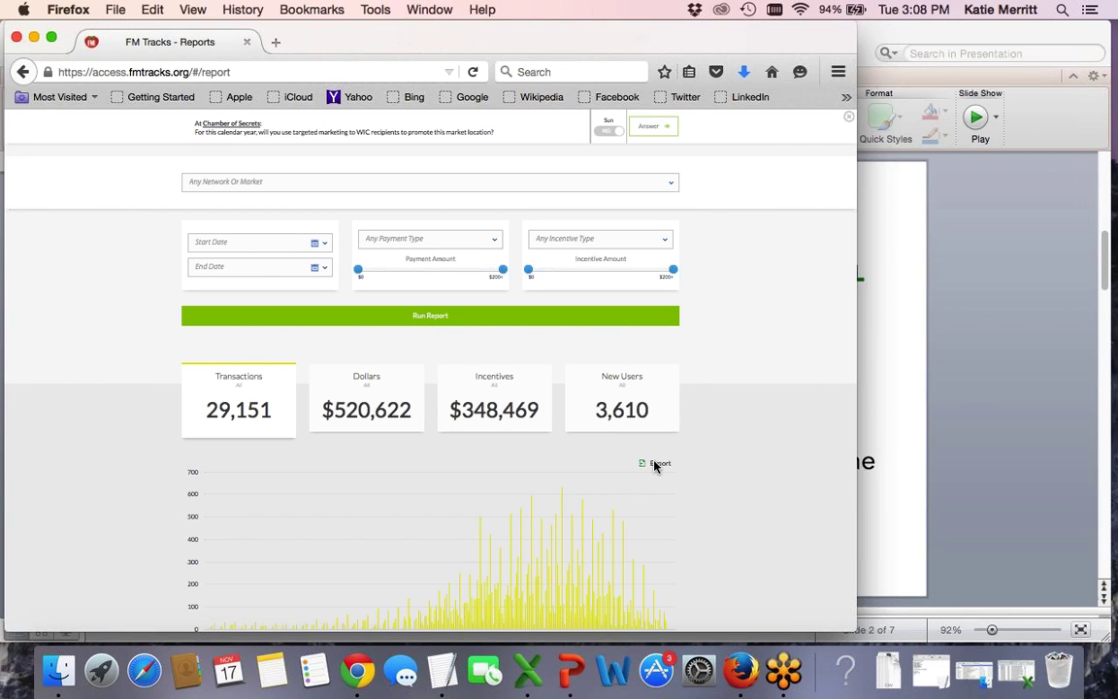
pyautogui.click(655, 465)
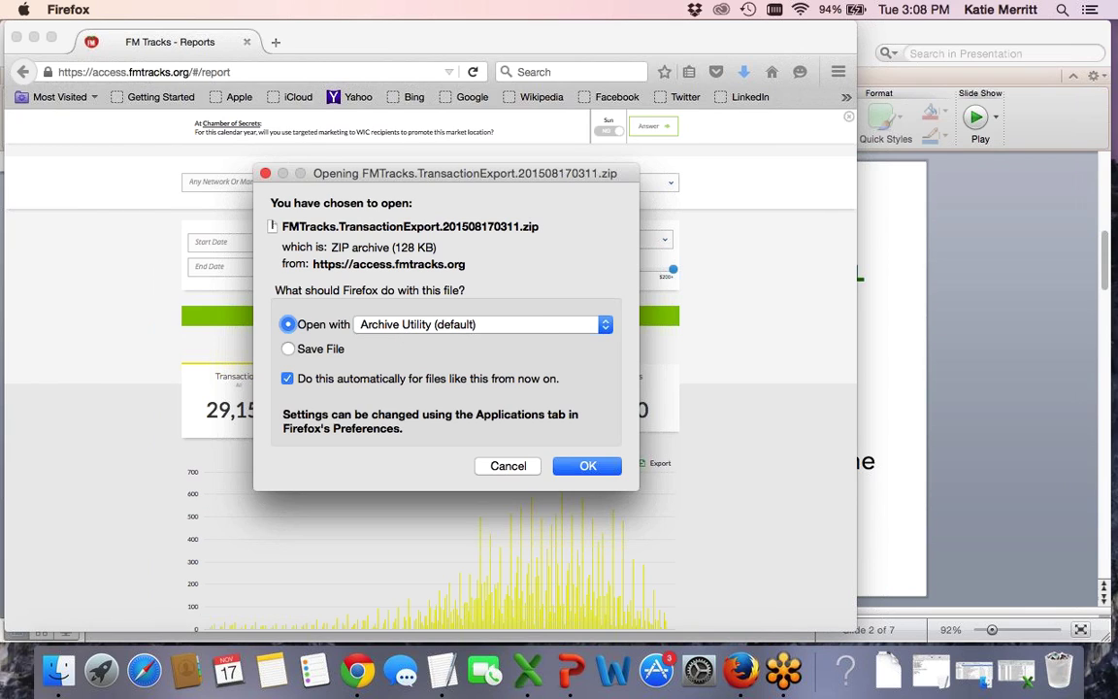
pyautogui.click(580, 467)
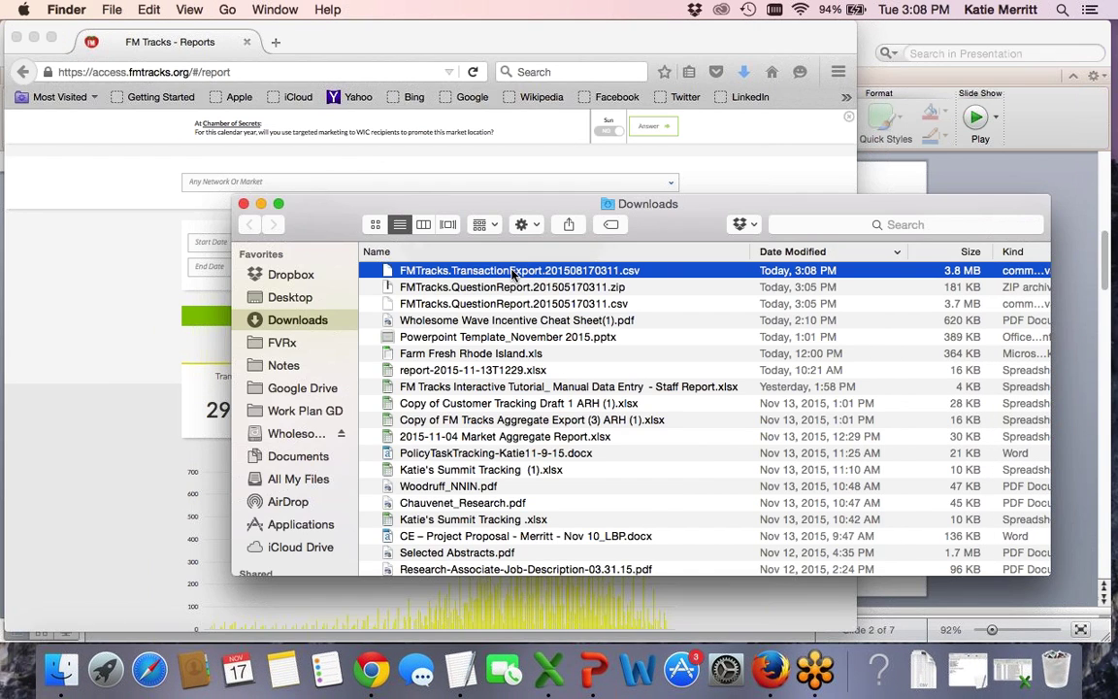
# Step: Extract FMTracks.QuestionReport.201505170311.zip in the Downloads folder and open the newly extracted CSV in Excel
pyautogui.click(463, 289)
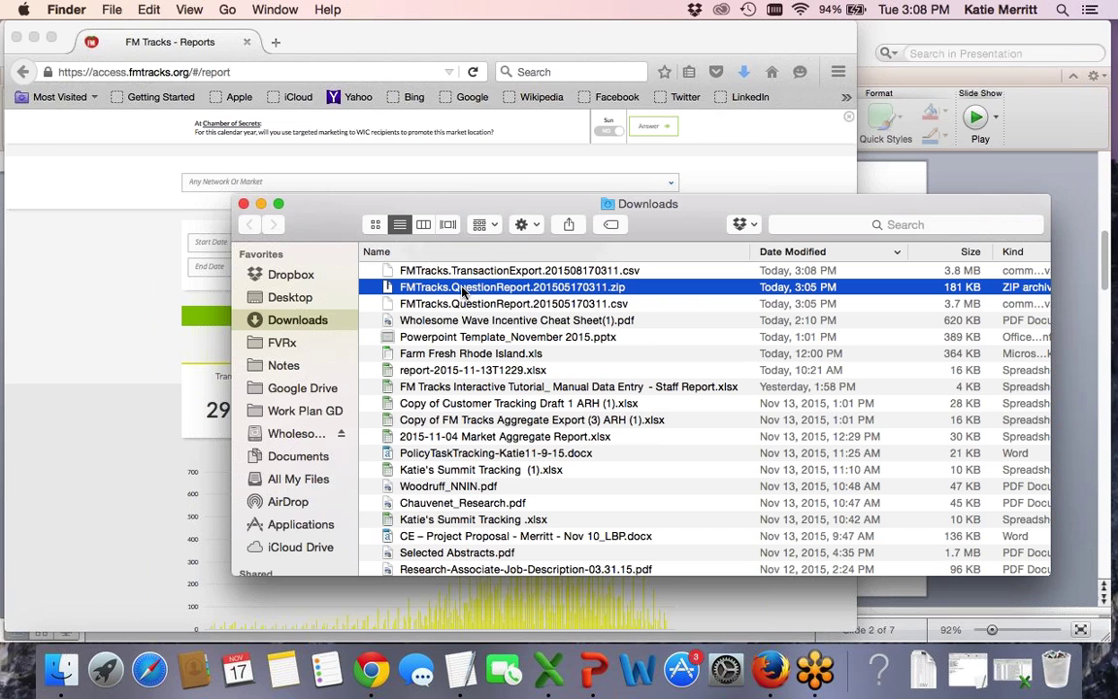
pyautogui.doubleClick(463, 288)
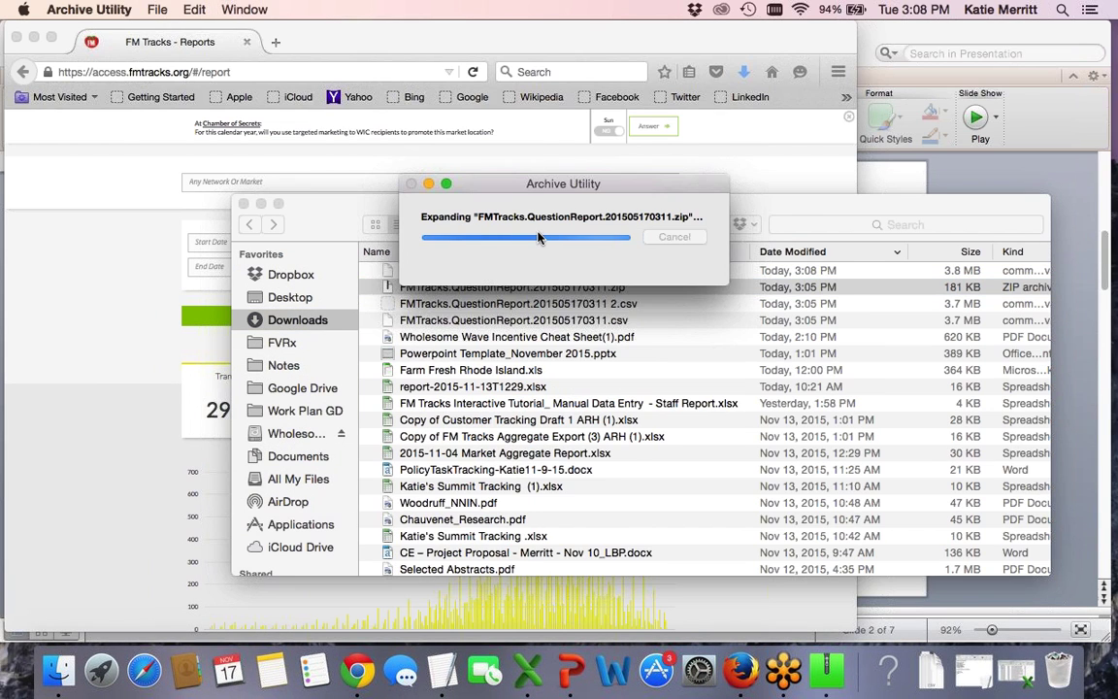
pyautogui.doubleClick(626, 304)
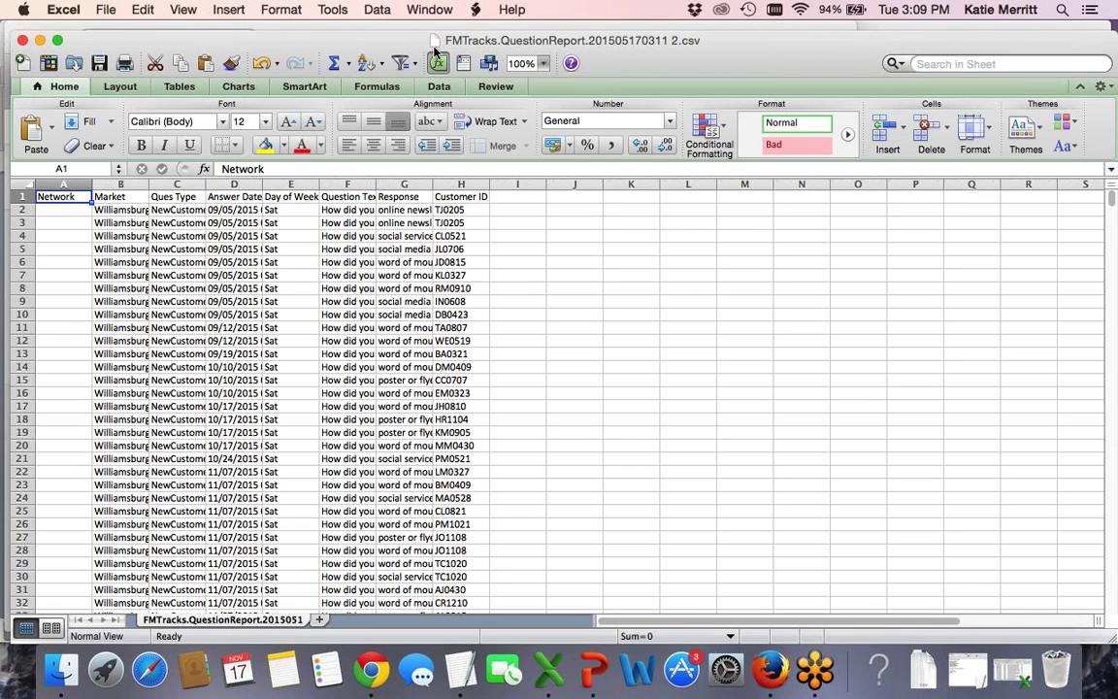
# Step: Save the question report CSV in Downloads as an Excel Workbook (.xlsx)
pyautogui.click(105, 10)
pyautogui.click(136, 146)
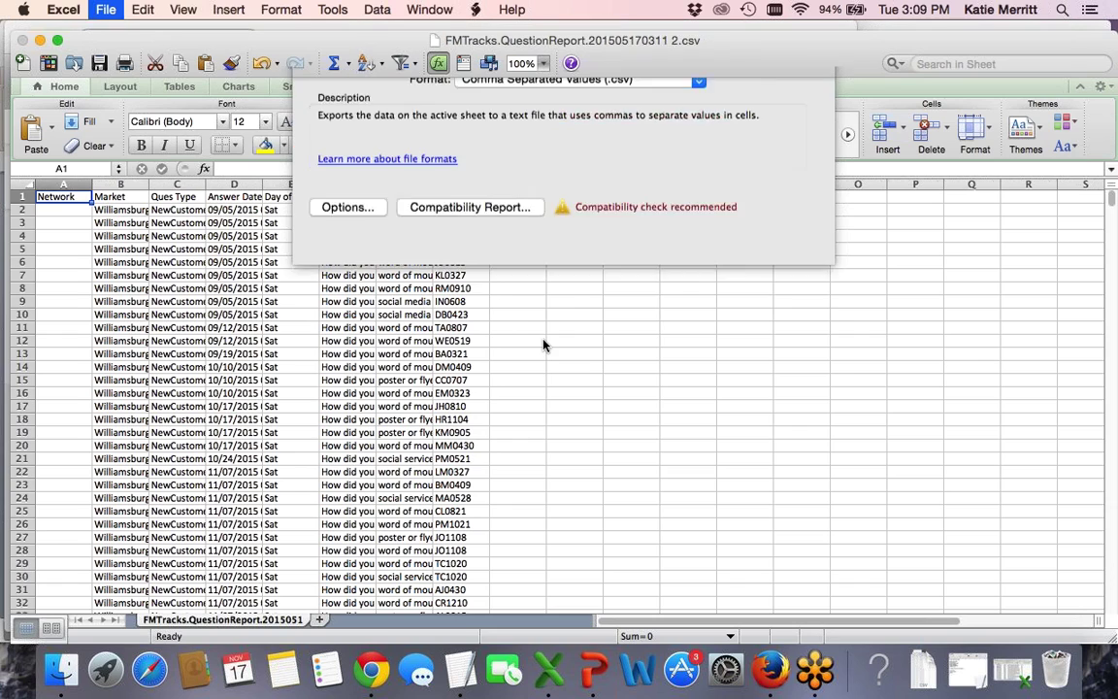
pyautogui.click(486, 194)
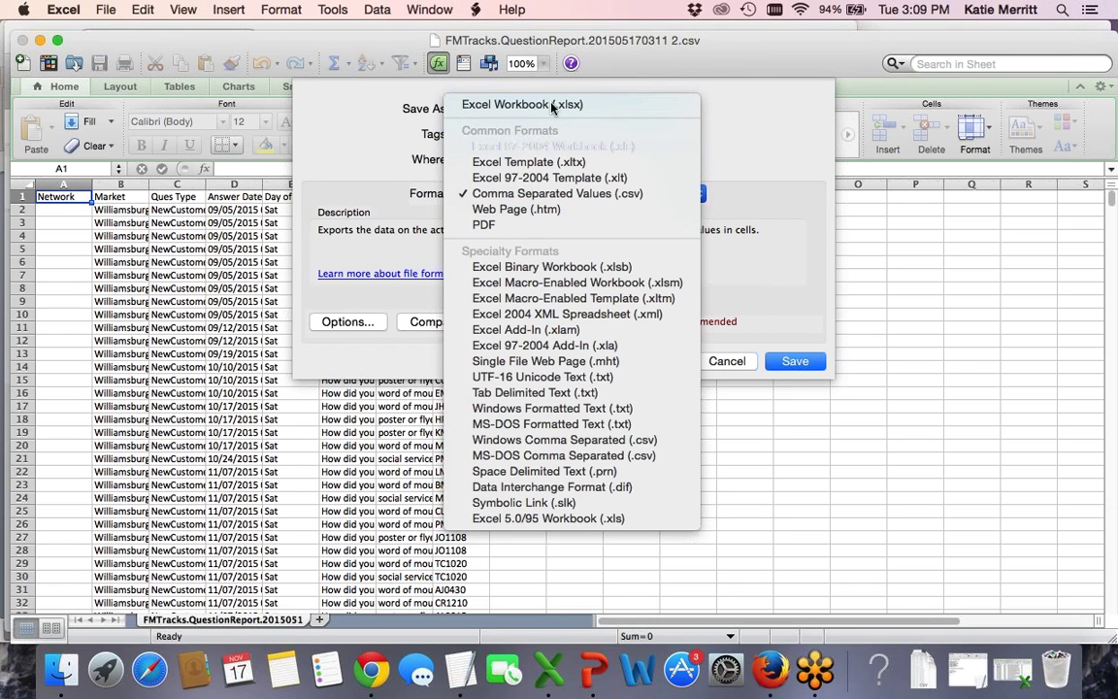
pyautogui.click(551, 108)
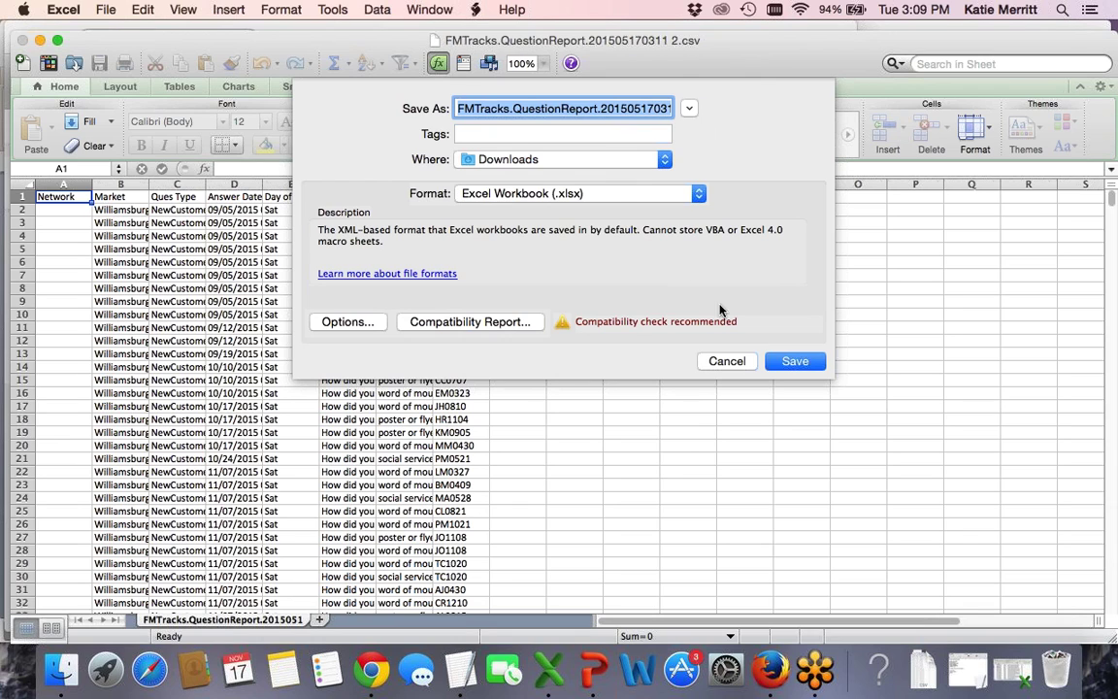
pyautogui.click(791, 365)
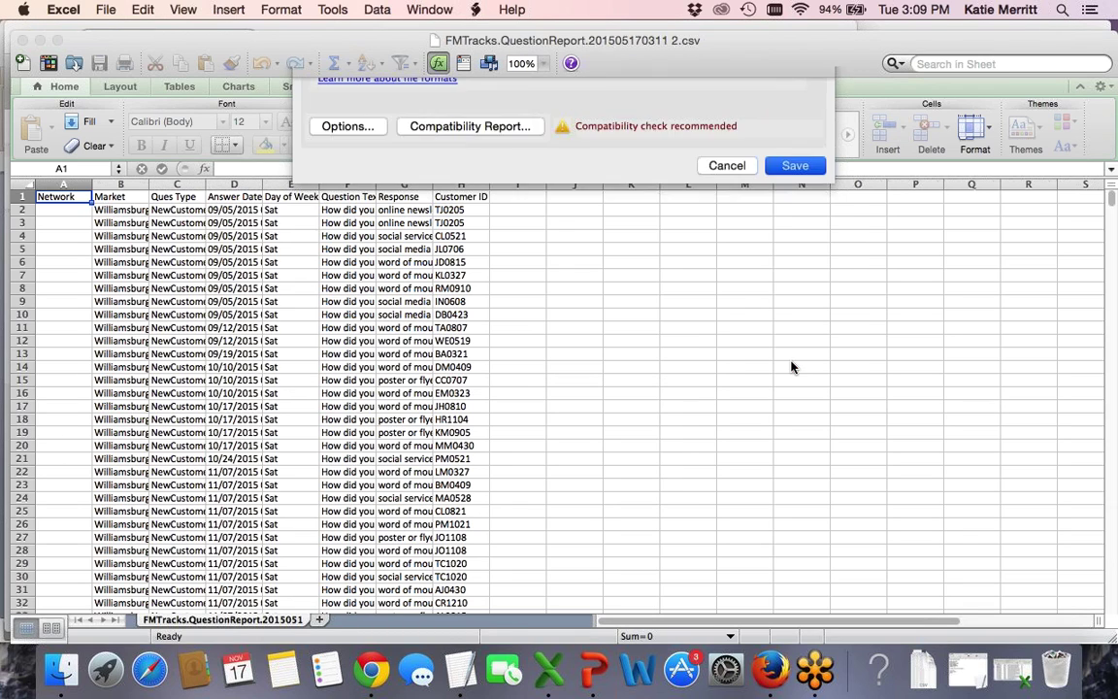
# Step: Switch back to FM Tracks, return to the dashboard, and open COllard Green's post-market report form
pyautogui.click(40, 41)
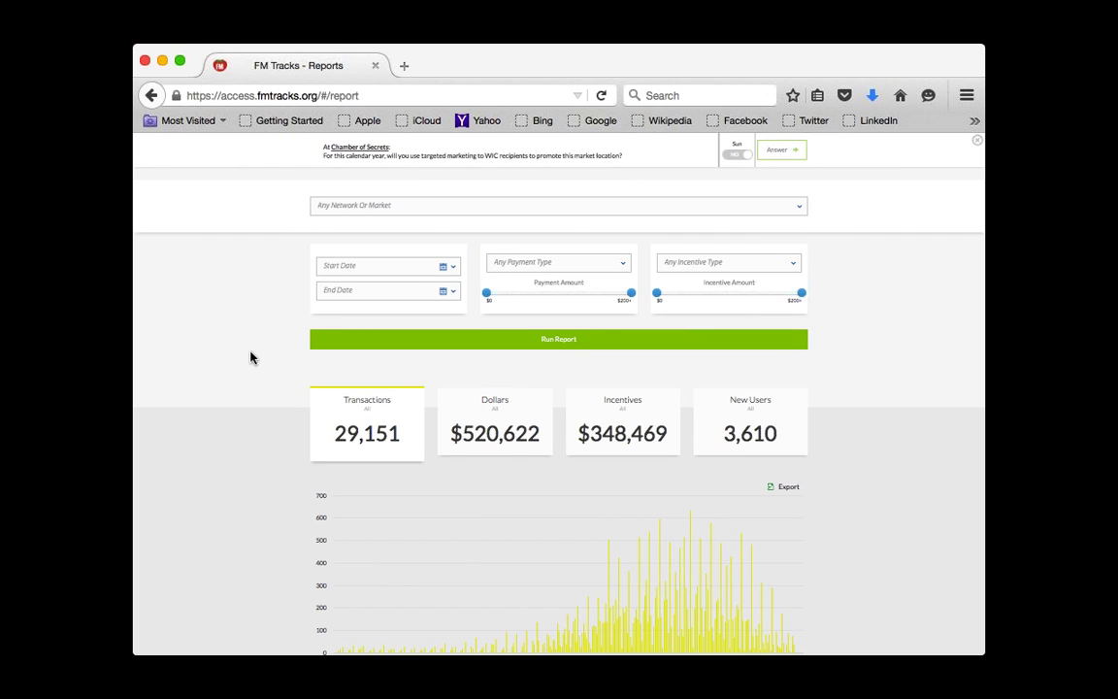
pyautogui.scroll(3, 250, 357)
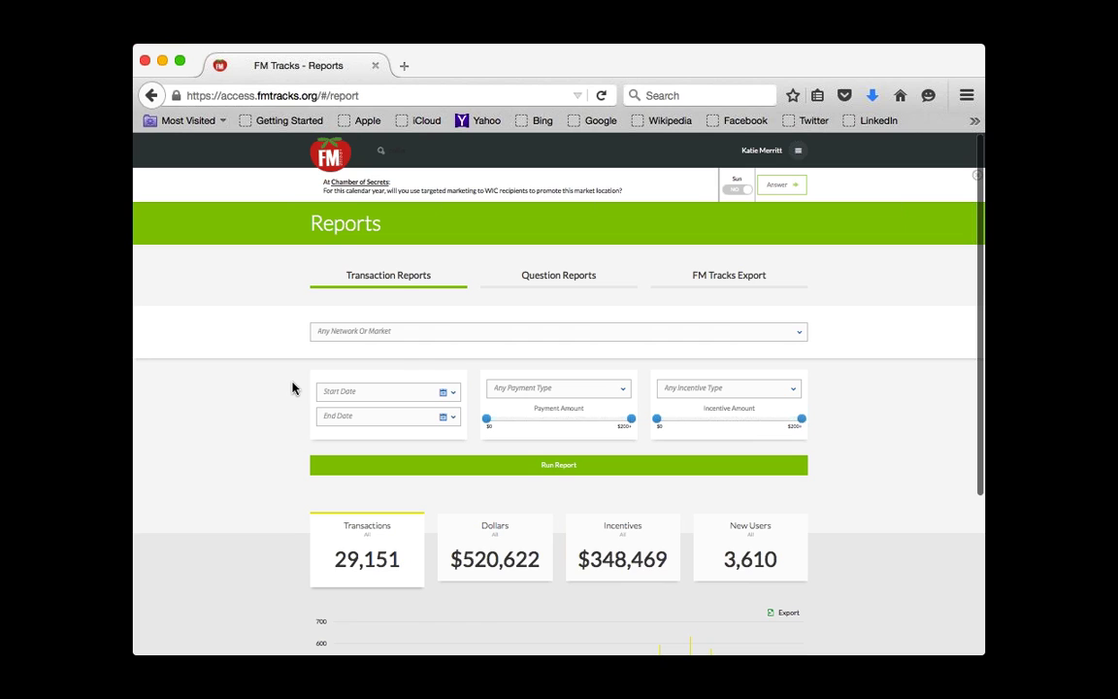
pyautogui.click(333, 165)
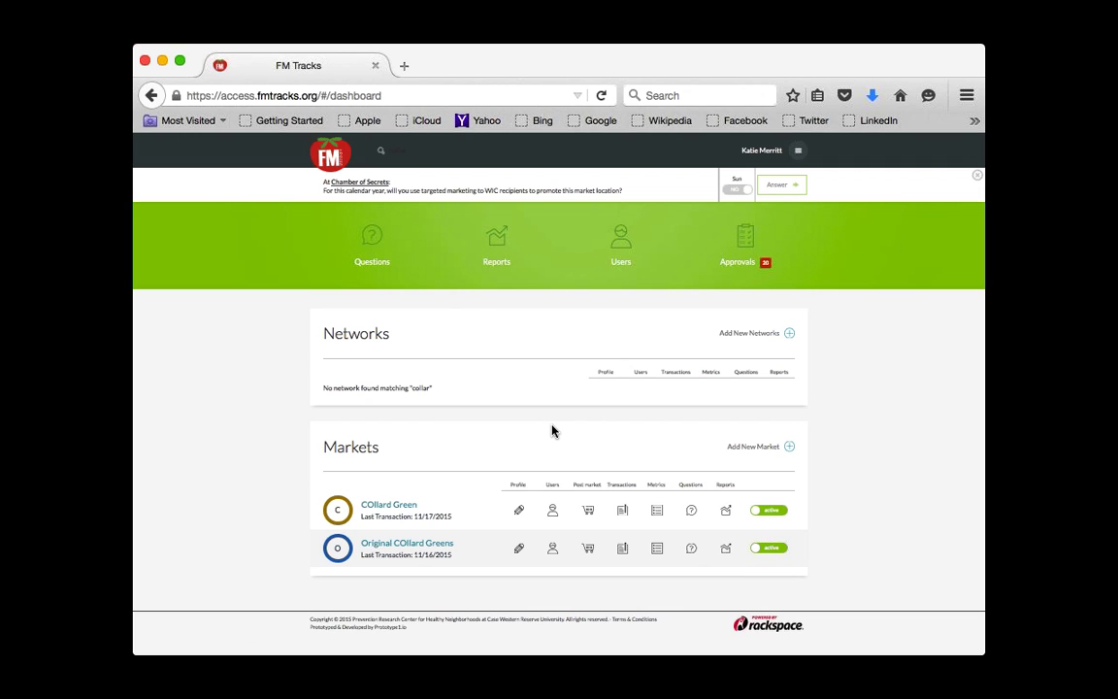
pyautogui.click(383, 254)
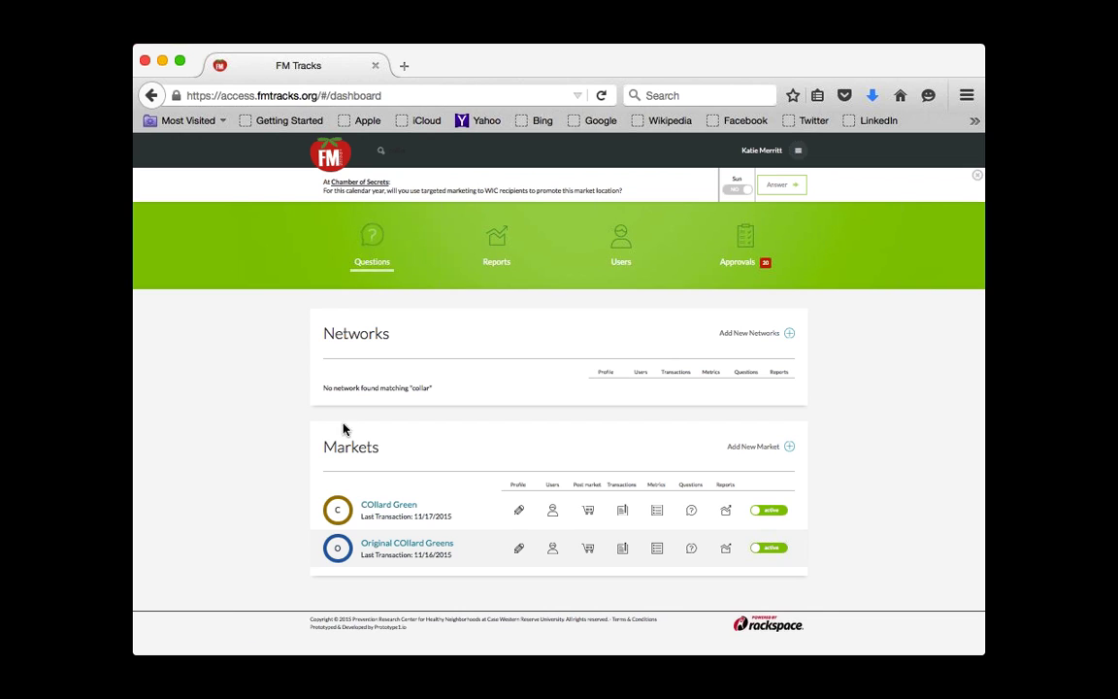
pyautogui.click(587, 509)
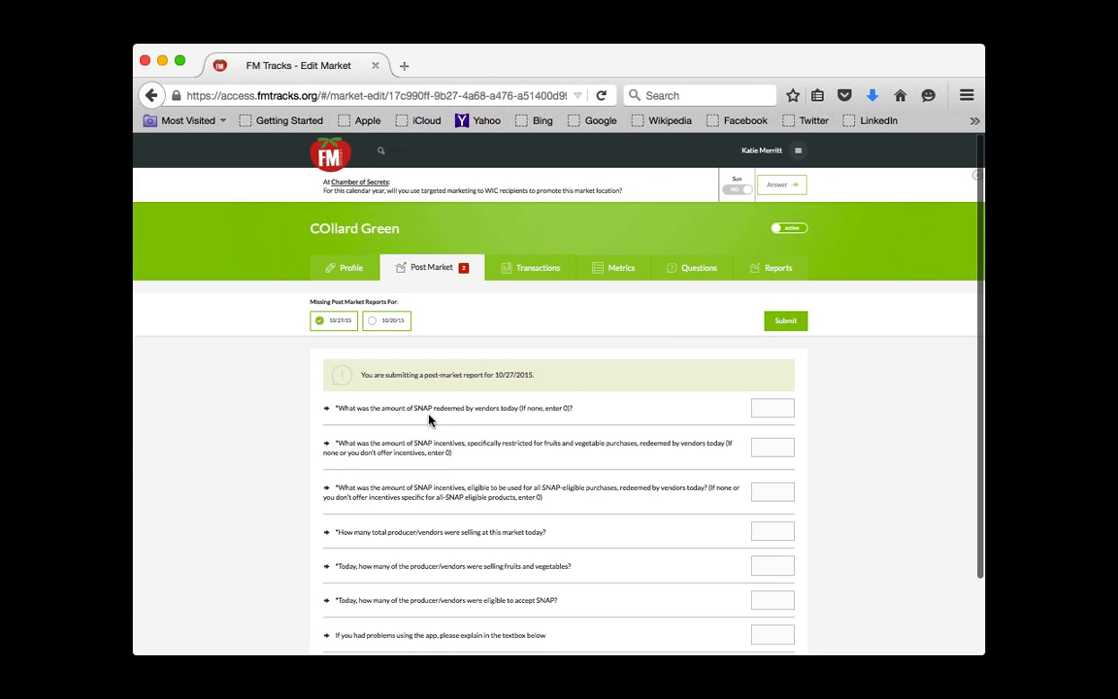
# Step: Look through the 10/27/2015 post-market form, and open COllard Green's list of post-market questions for review
pyautogui.click(375, 325)
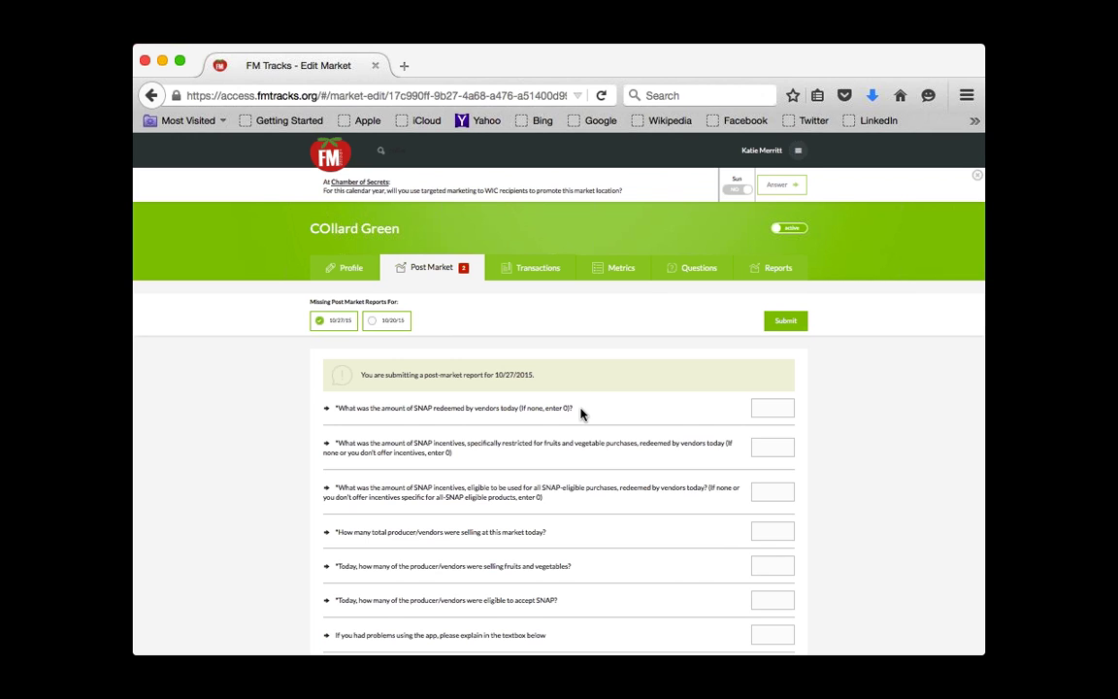
pyautogui.scroll(-3, 580, 415)
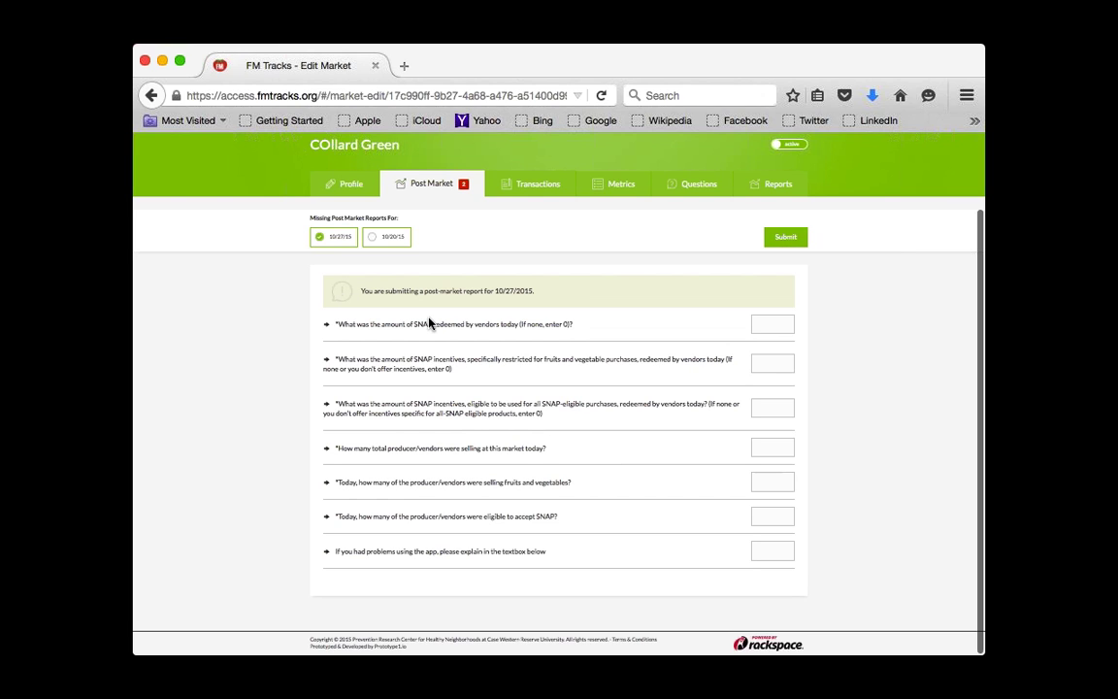
pyautogui.click(685, 193)
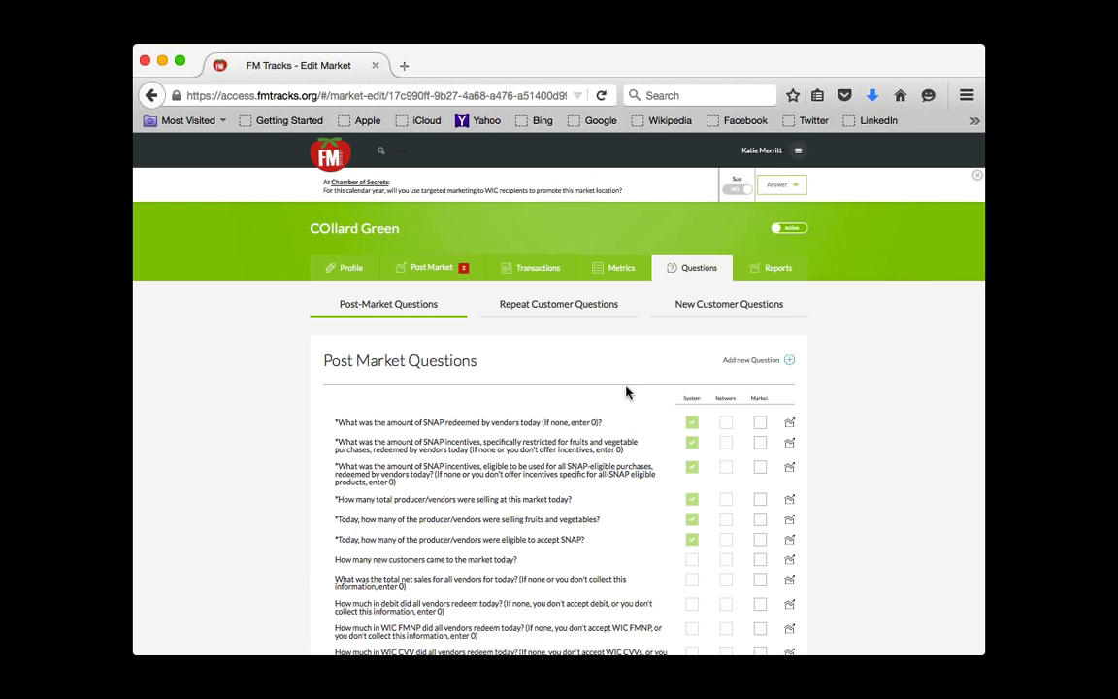
pyautogui.scroll(-3, 626, 392)
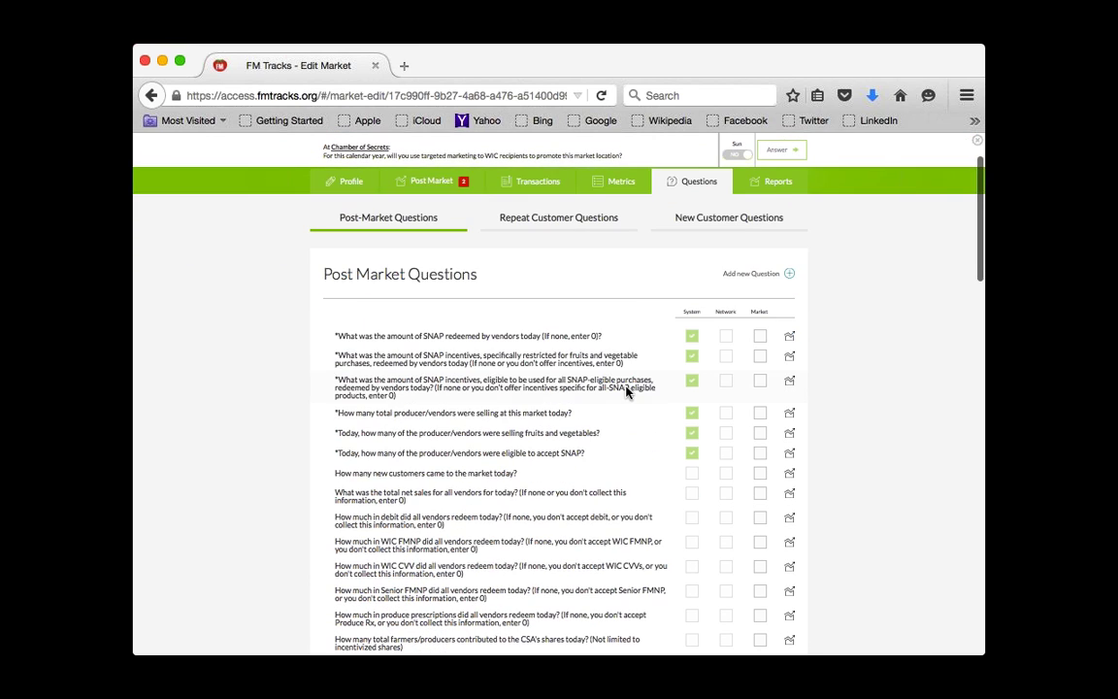
# Step: Look through COllard Green's post-market questions, from the required SNAP questions down to the produce sales questions
pyautogui.scroll(1, 505, 276)
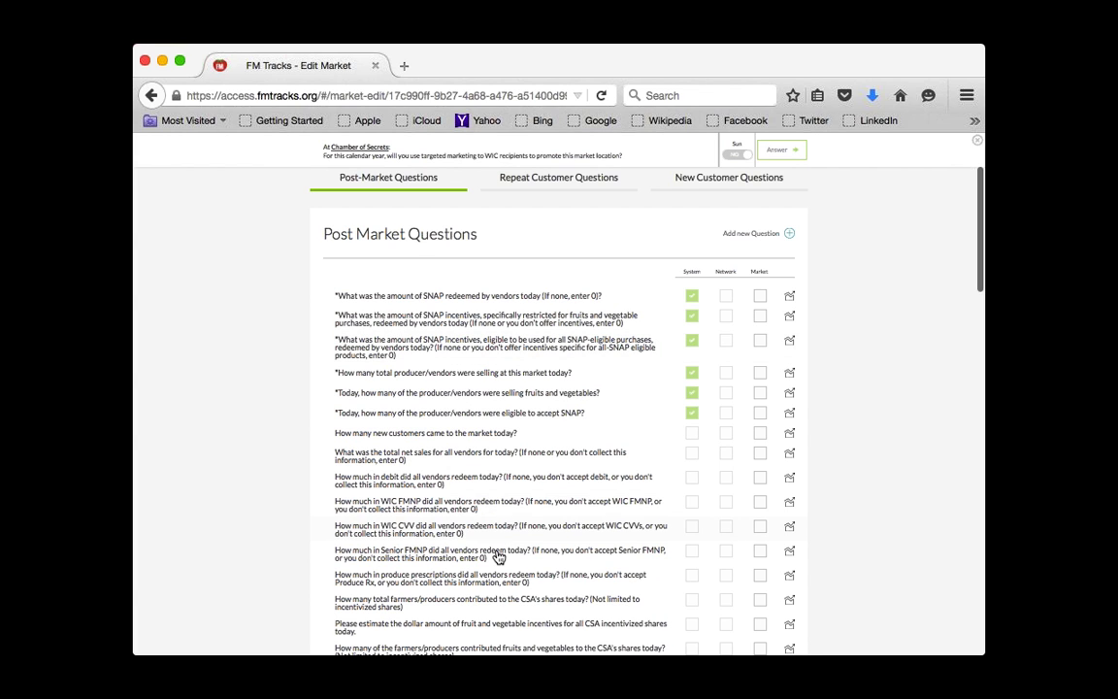
pyautogui.scroll(-1, 498, 556)
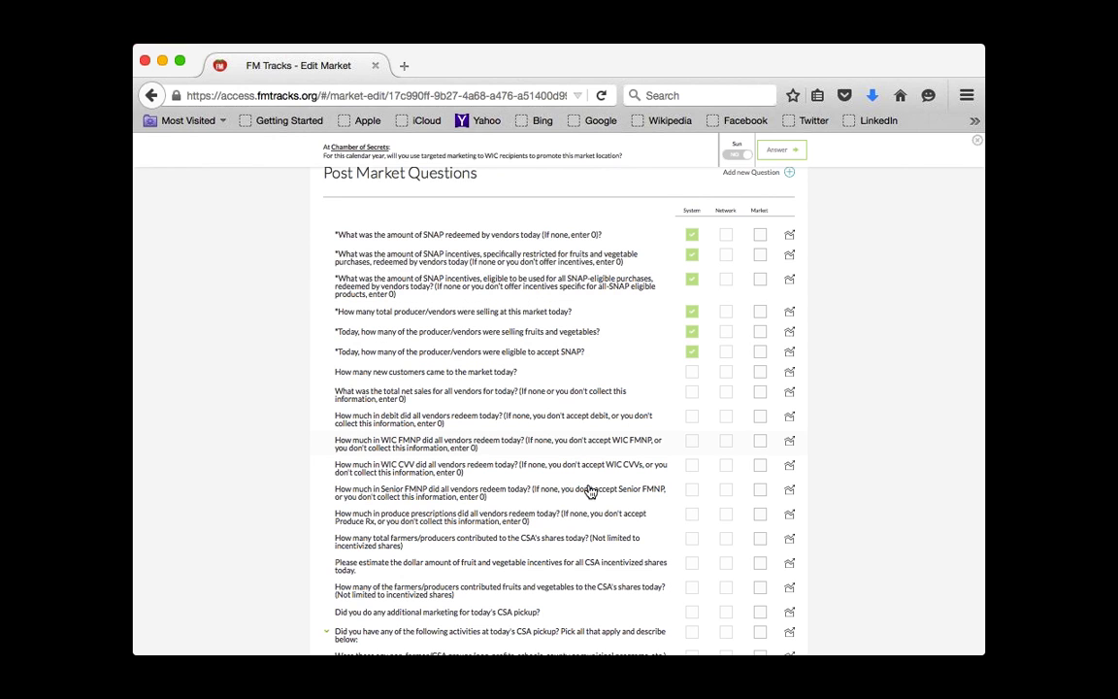
pyautogui.scroll(-5, 590, 492)
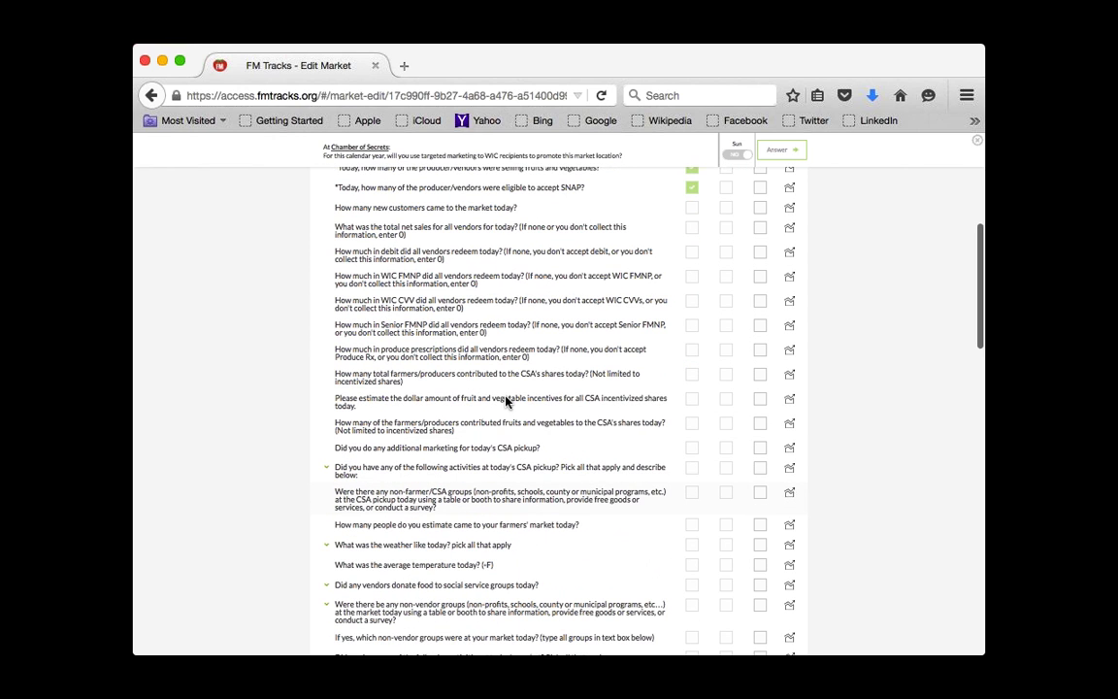
pyautogui.scroll(-1, 505, 402)
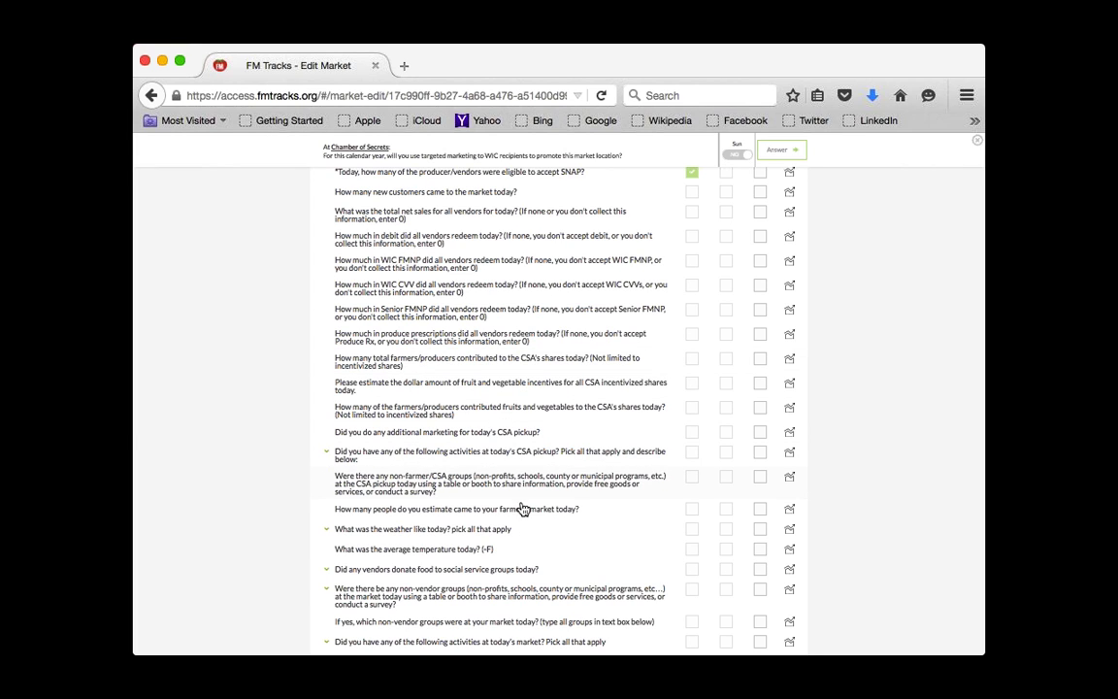
pyautogui.scroll(-3, 649, 523)
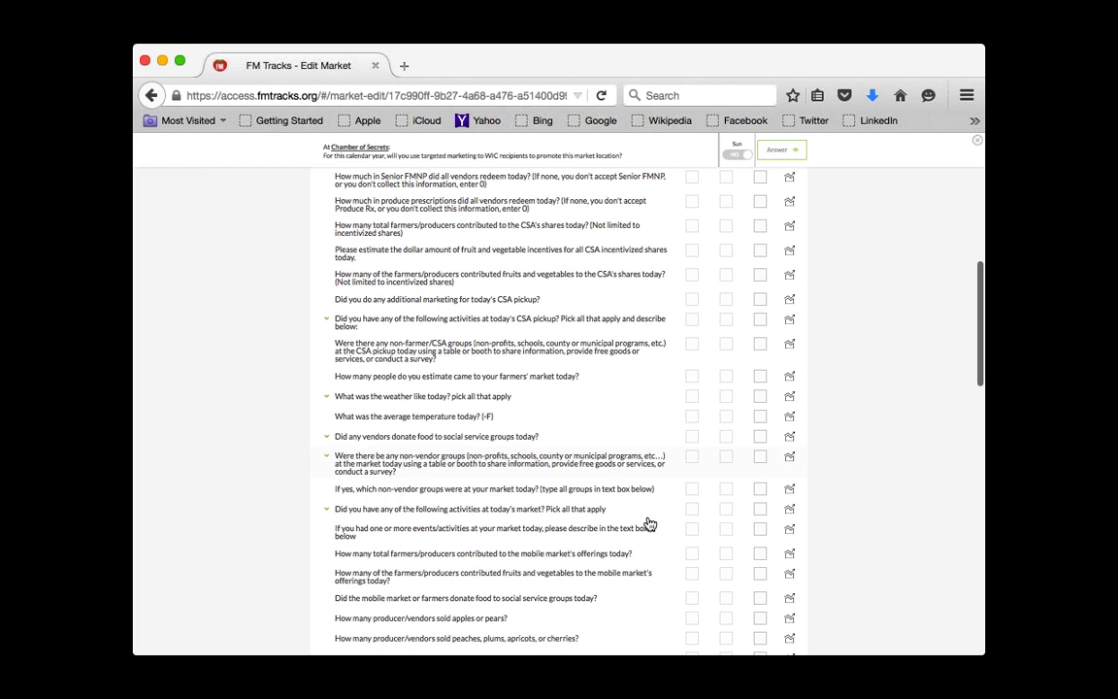
pyautogui.scroll(-3, 648, 523)
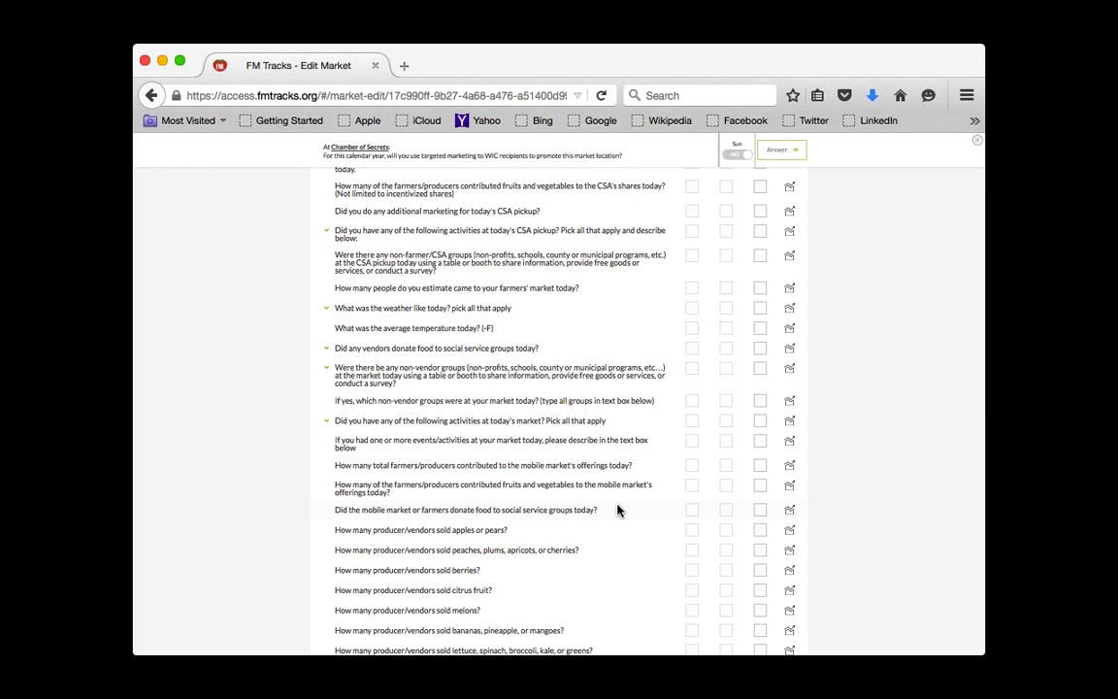
pyautogui.scroll(10, 618, 510)
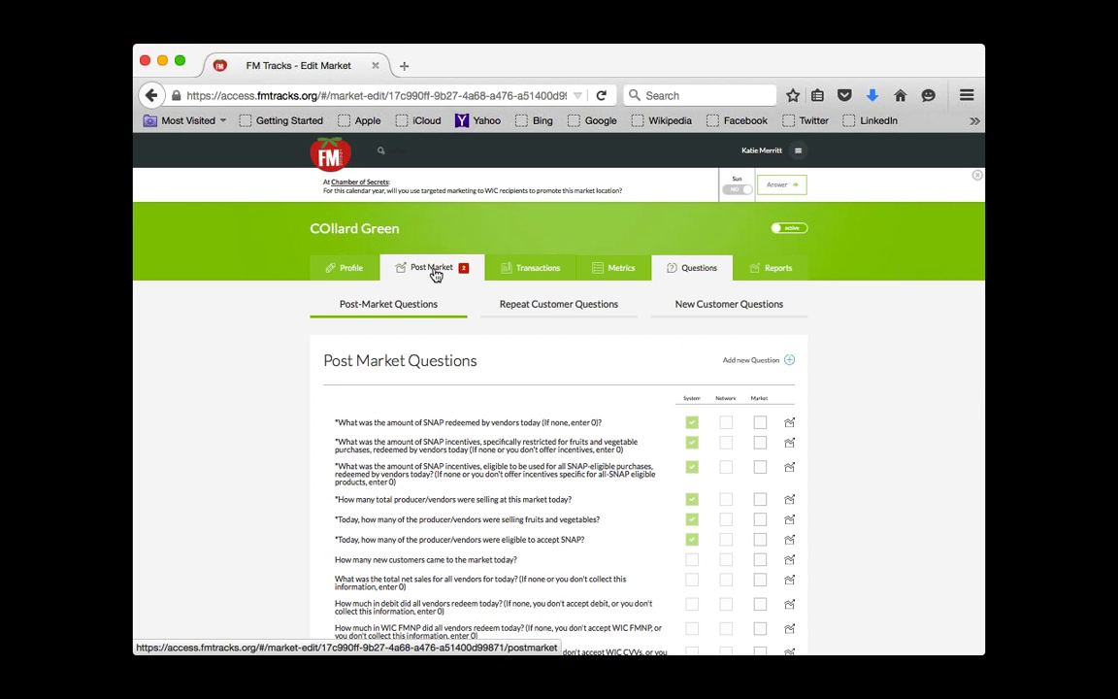
# Step: Open COllard Green's post-market report form, check its new individual transaction form, and return to the post-market form
pyautogui.click(435, 275)
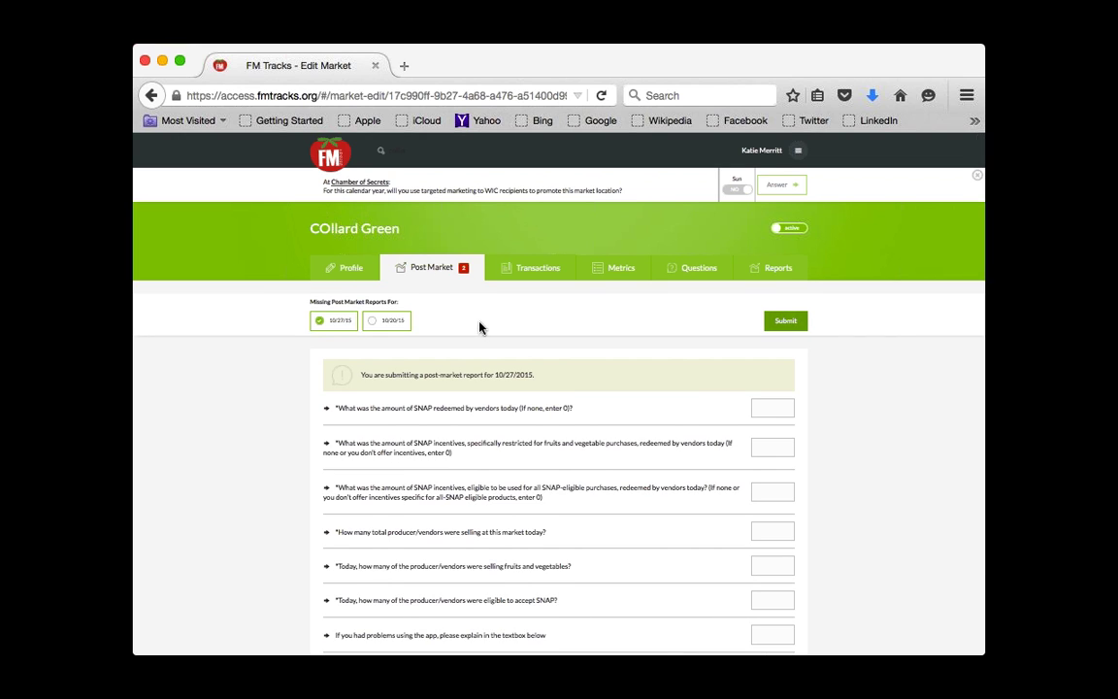
pyautogui.scroll(-2, 485, 243)
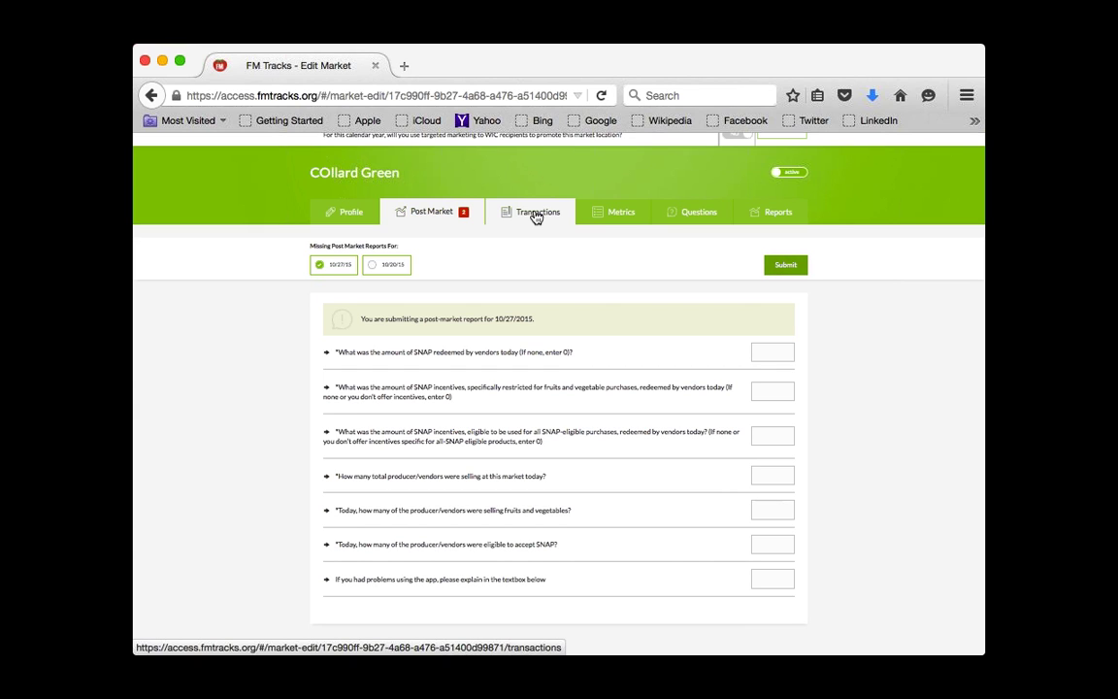
pyautogui.click(535, 215)
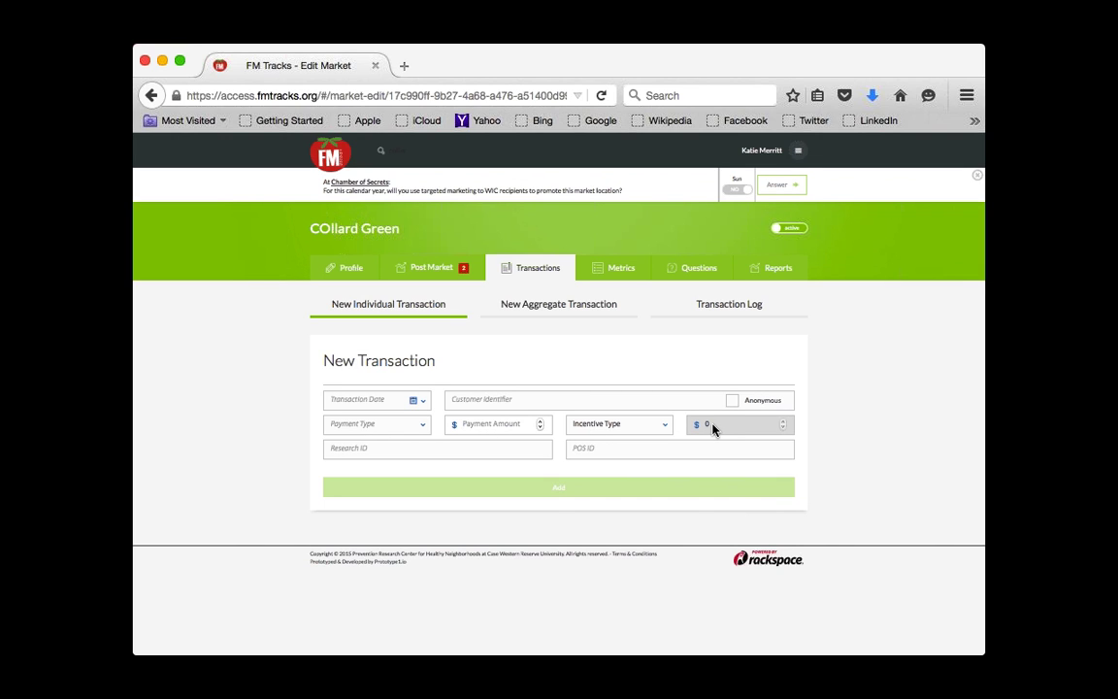
pyautogui.click(427, 272)
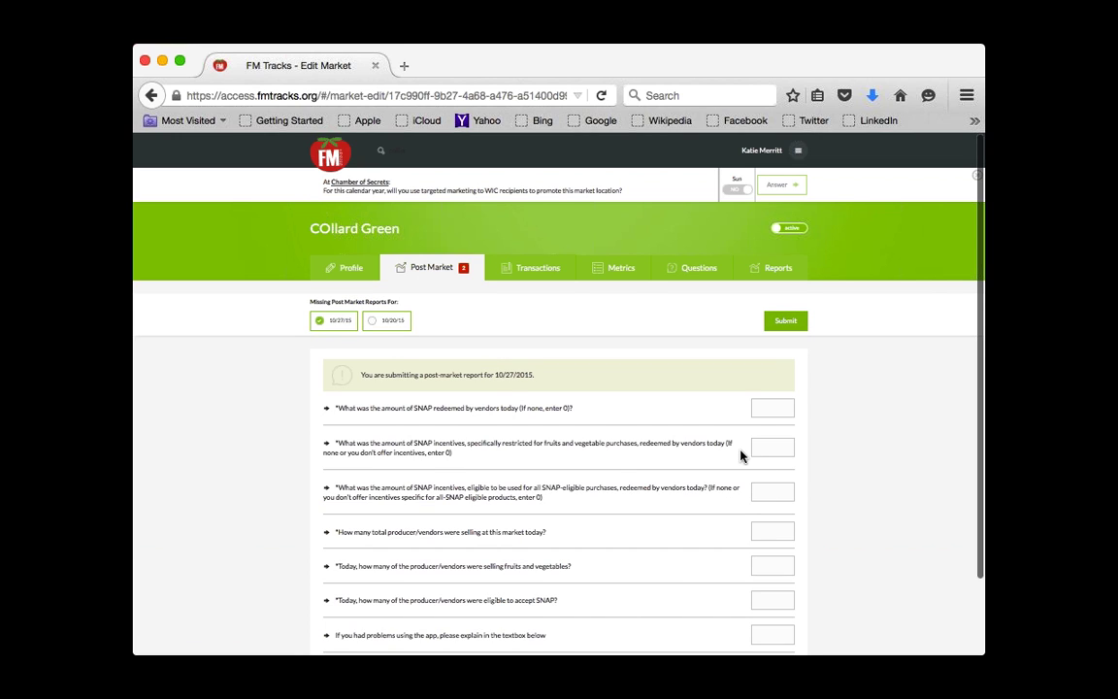
# Step: Examine the questions on SNAP redeemed and fruit and vegetable incentives in the 10/27/2015 post-market form
pyautogui.click(765, 408)
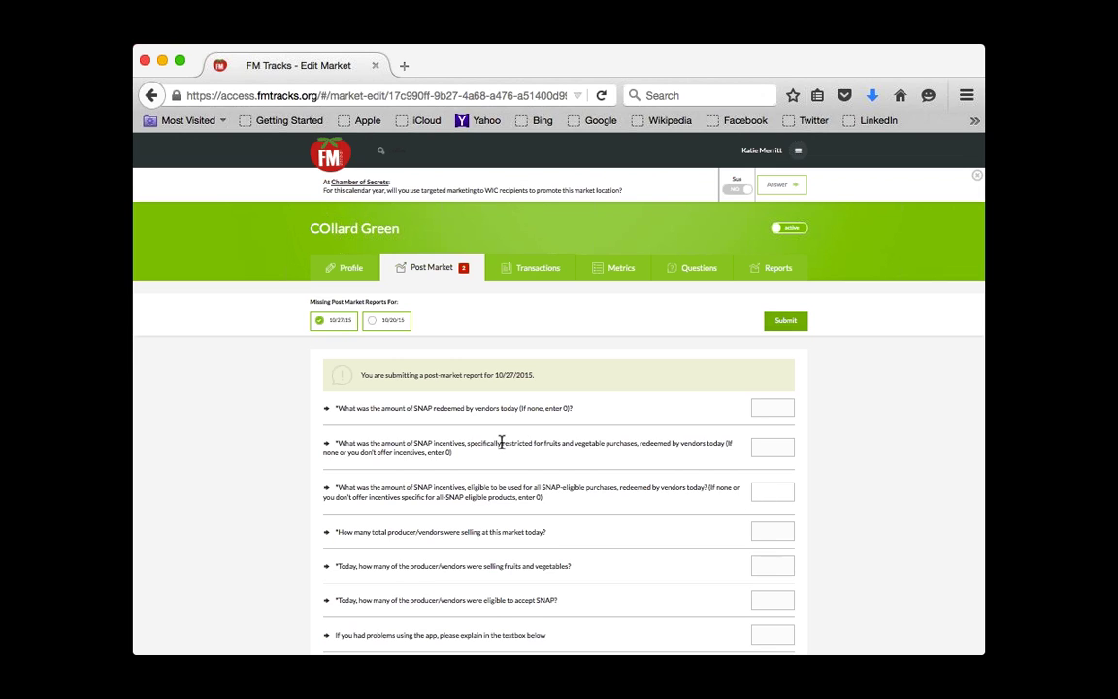
pyautogui.moveTo(502, 443); pyautogui.dragTo(635, 444)
pyautogui.click(773, 445)
pyautogui.scroll(-3, 405, 528)
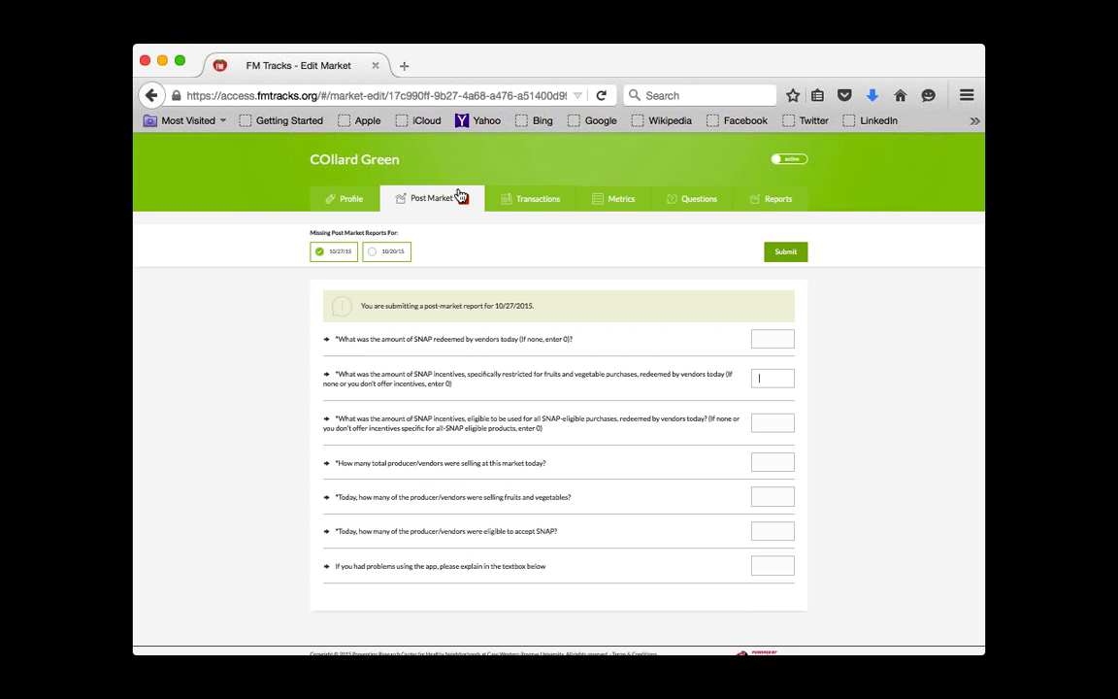
# Step: In COllard Green's post-market questions, enable "How many people do you estimate came to your farmers' market today?" at the Market level
pyautogui.click(699, 204)
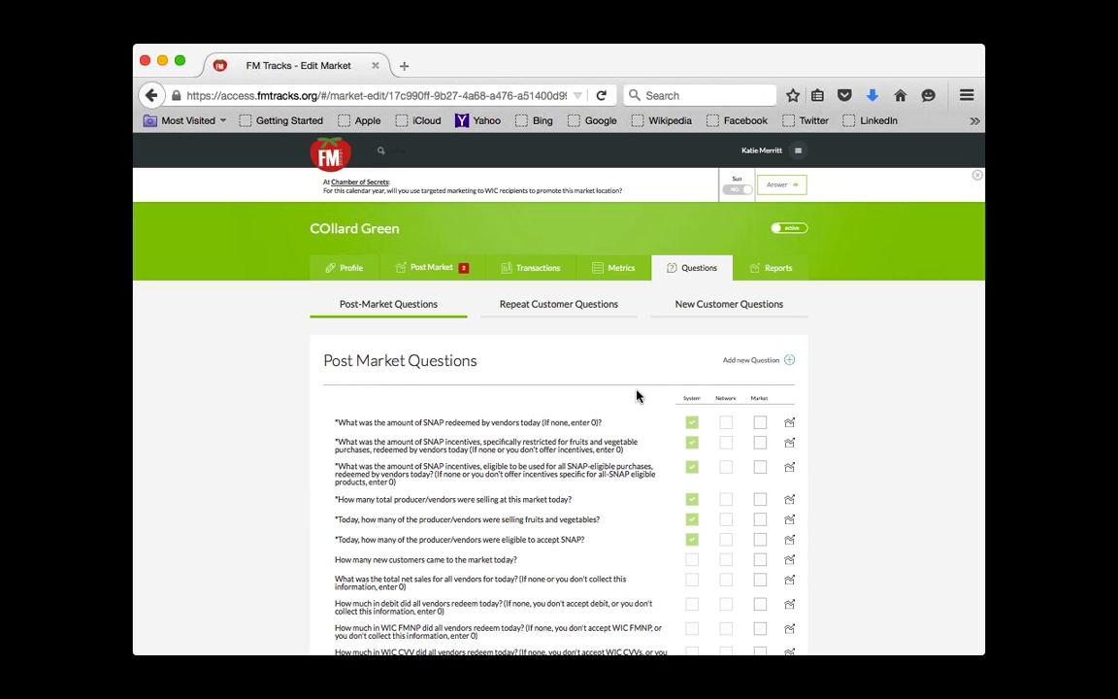
pyautogui.scroll(-10, 637, 395)
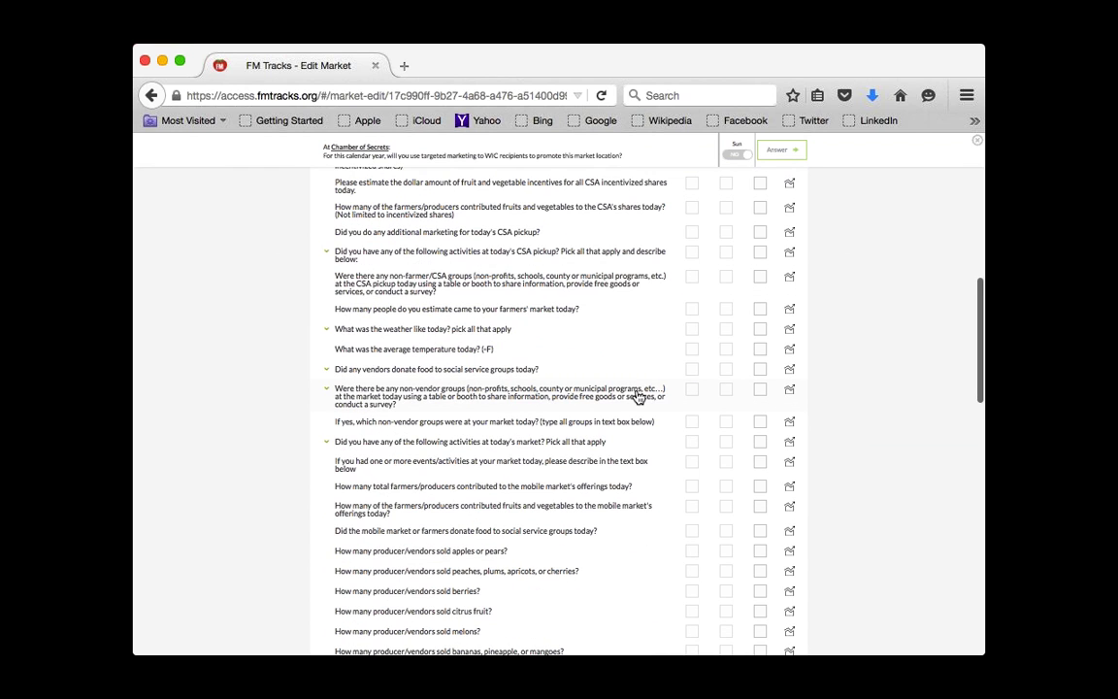
pyautogui.scroll(-3, 637, 395)
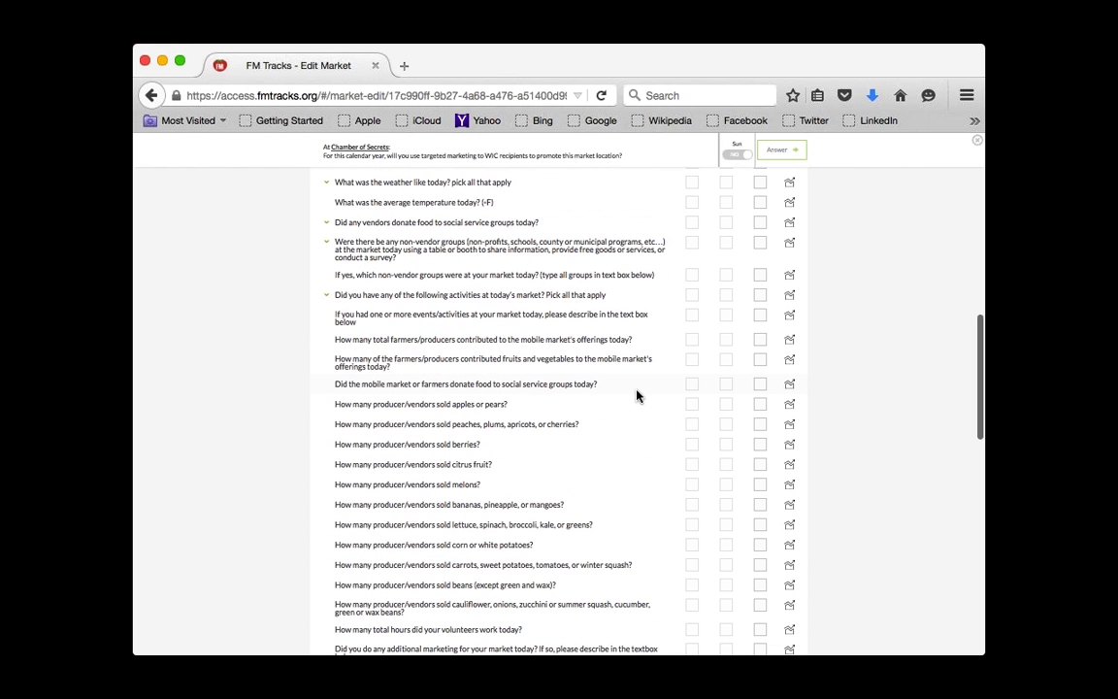
pyautogui.scroll(-2, 464, 606)
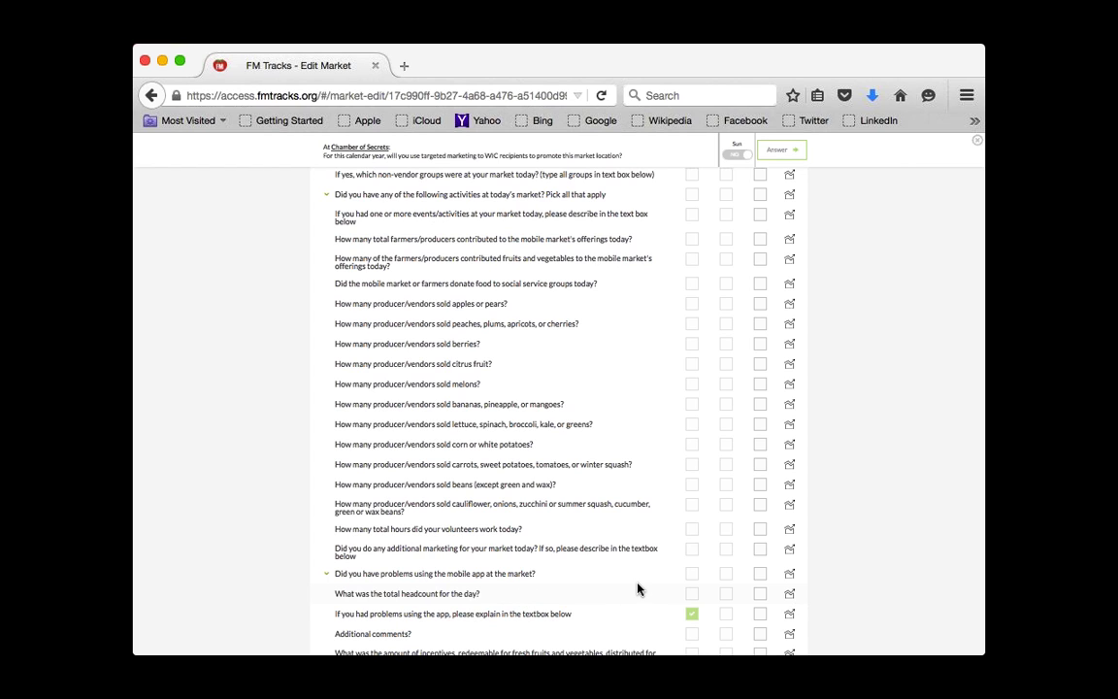
pyautogui.scroll(2, 640, 590)
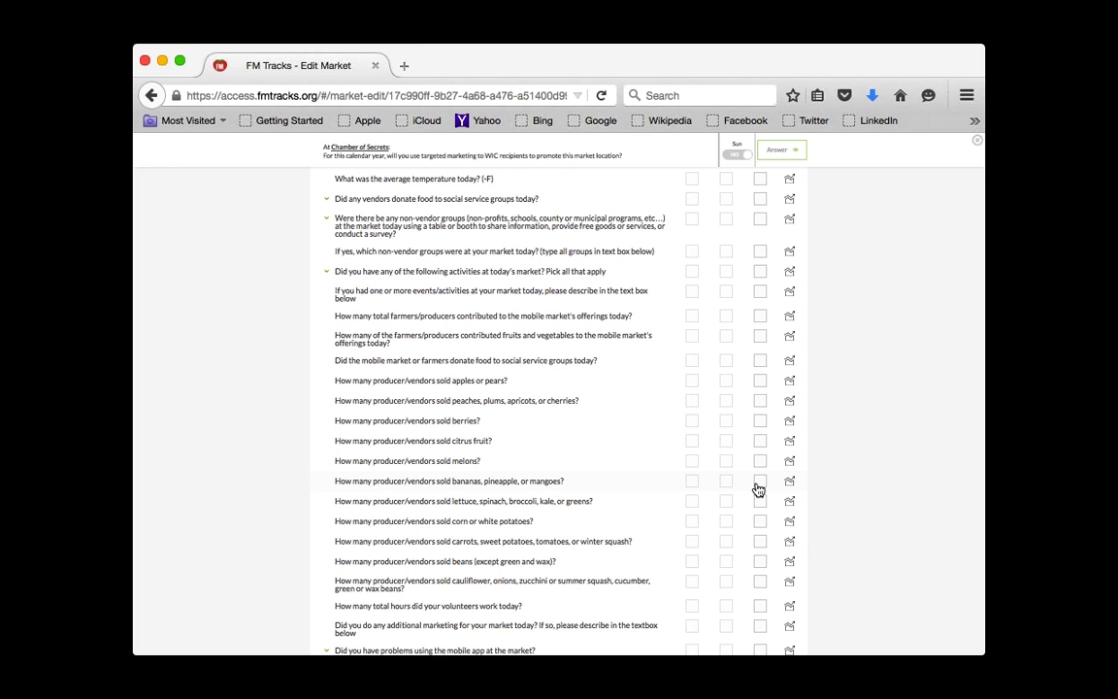
pyautogui.scroll(1, 758, 489)
pyautogui.scroll(2, 758, 489)
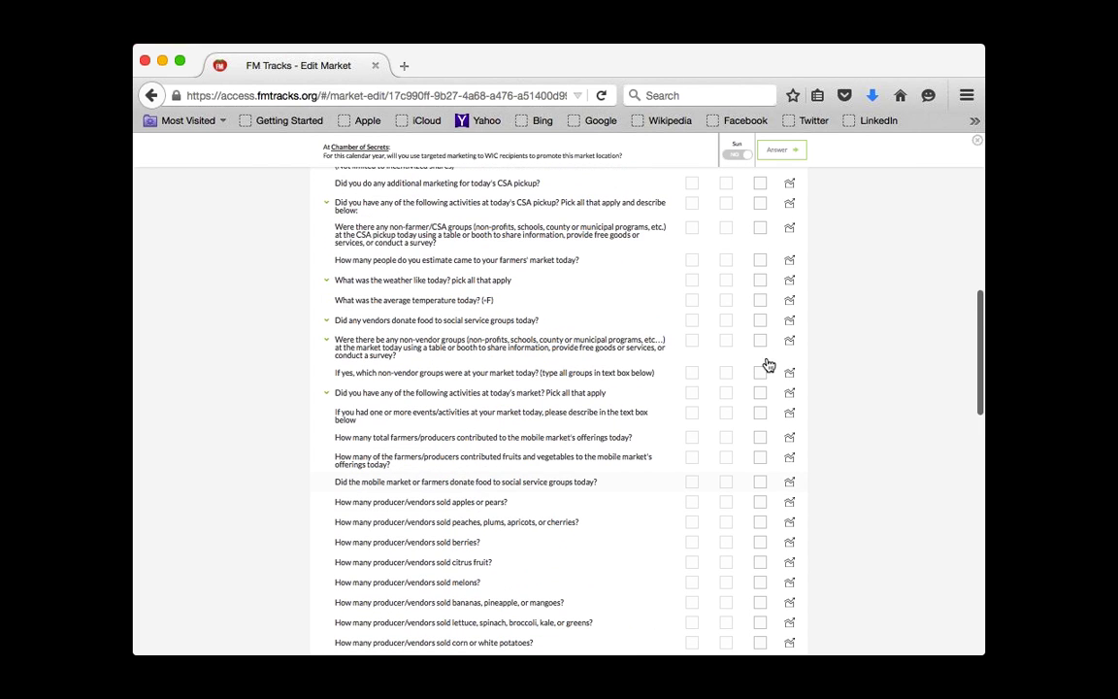
pyautogui.moveTo(767, 269); pyautogui.dragTo(761, 267)
pyautogui.click(760, 262)
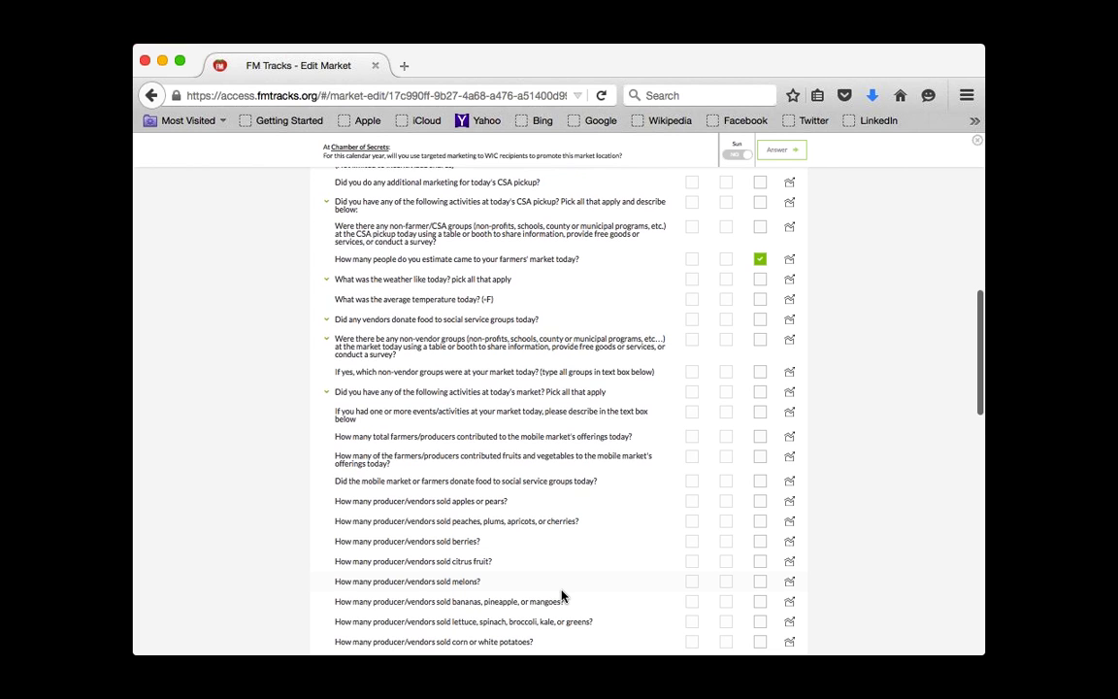
# Step: Review the remaining post-market questions, and examine COllard Green's Repeat Customer Questions with their System, Network and Market settings
pyautogui.scroll(-3, 562, 596)
pyautogui.scroll(-4, 561, 596)
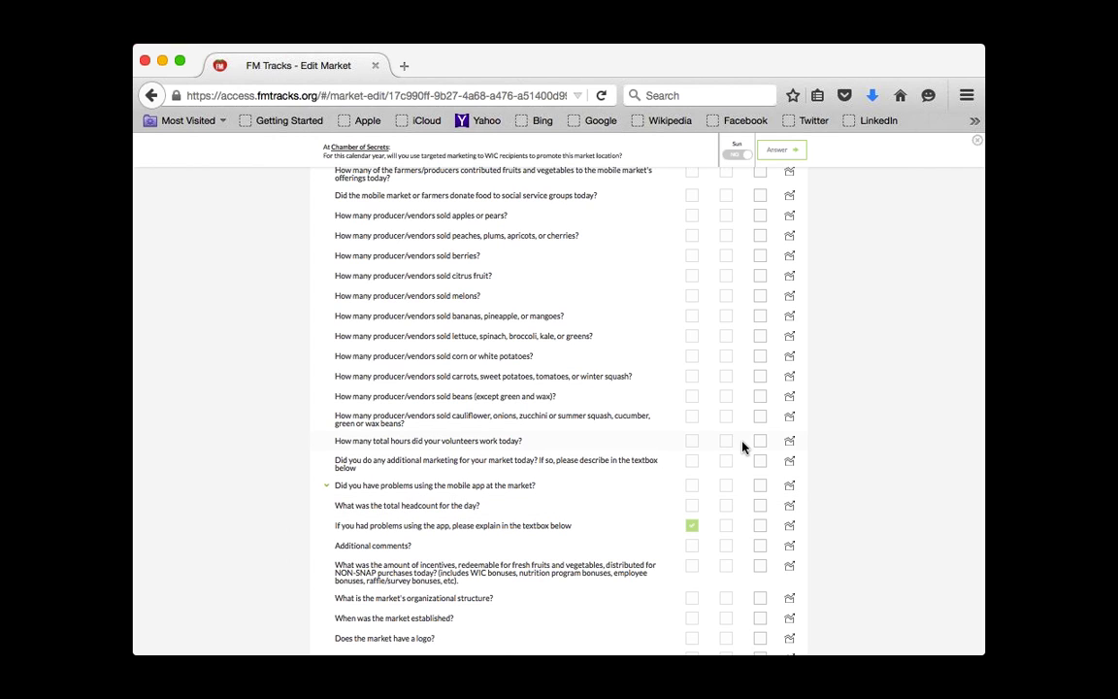
pyautogui.scroll(10, 837, 457)
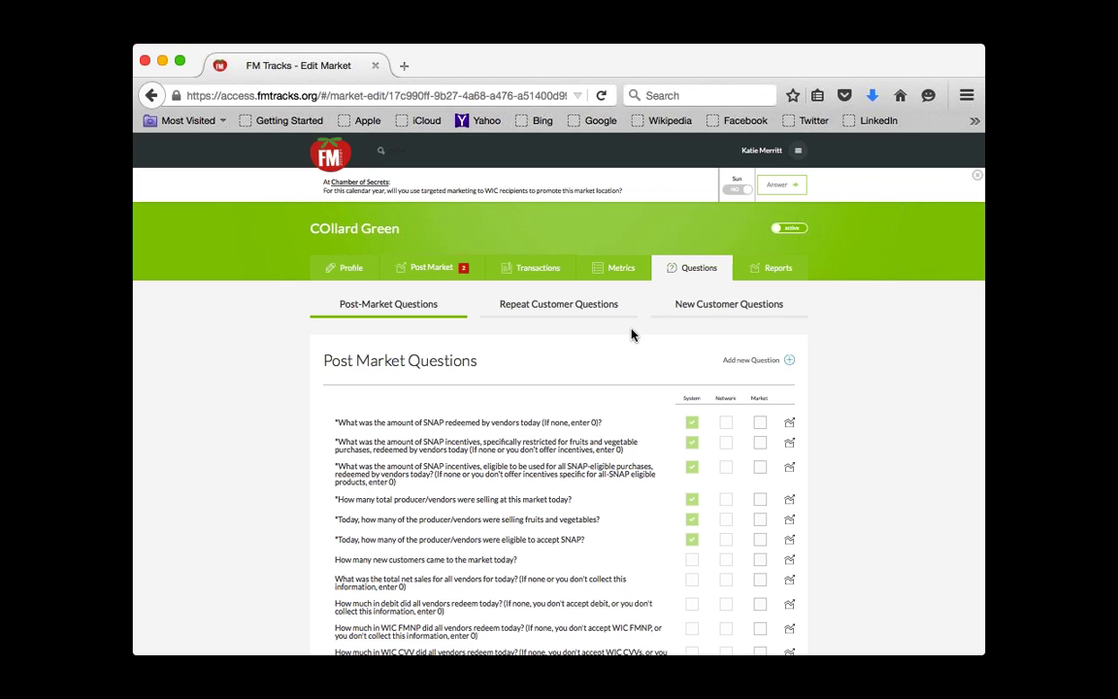
pyautogui.click(558, 304)
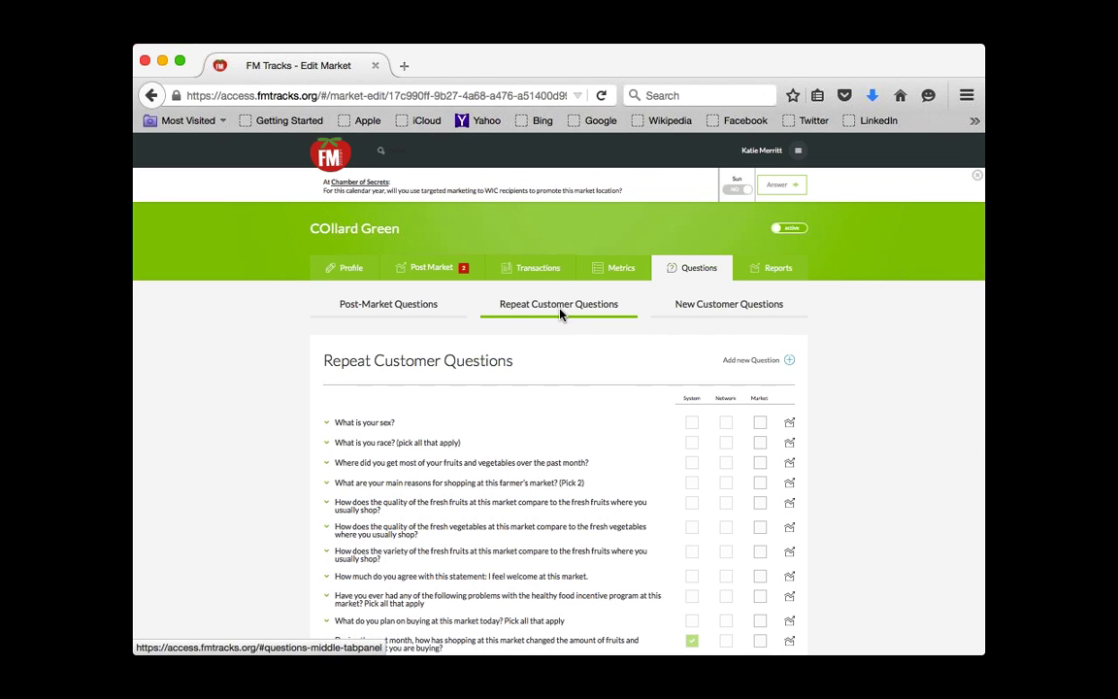
pyautogui.scroll(-3, 599, 394)
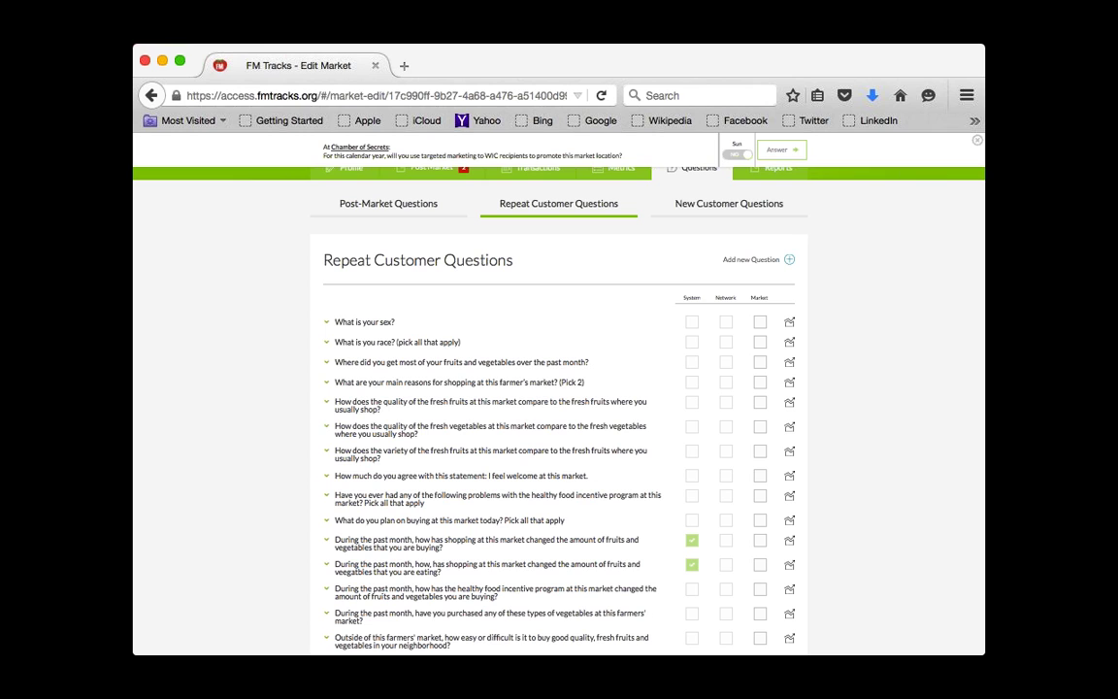
pyautogui.scroll(3, 422, 285)
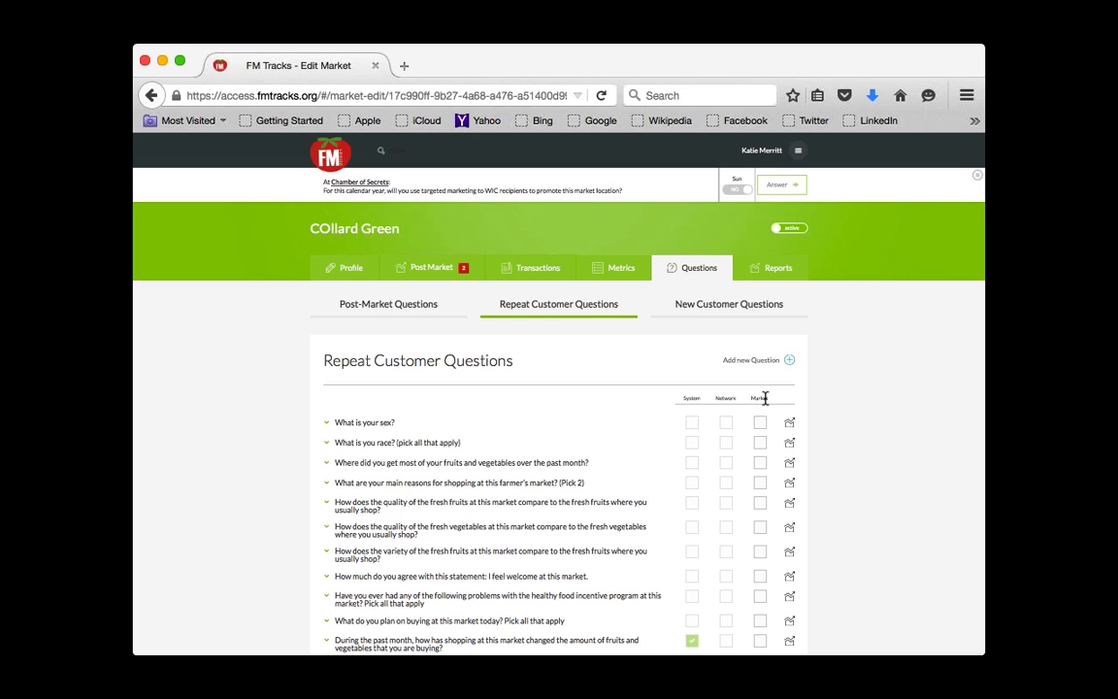
pyautogui.scroll(-3, 756, 419)
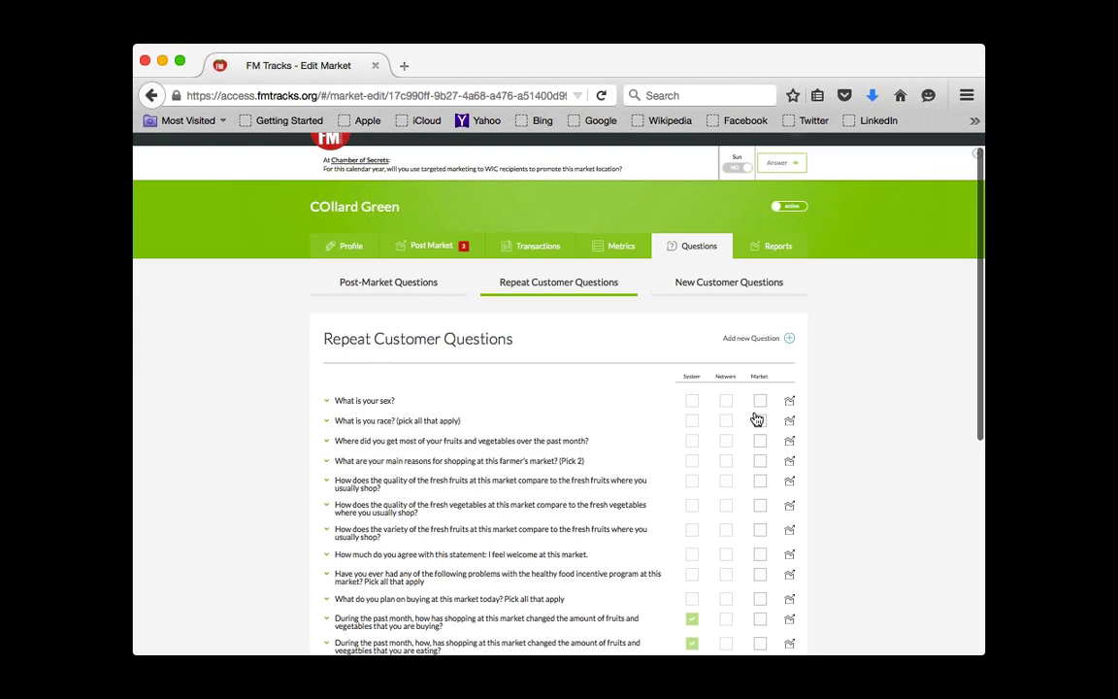
pyautogui.scroll(3, 690, 402)
pyautogui.scroll(1, 691, 405)
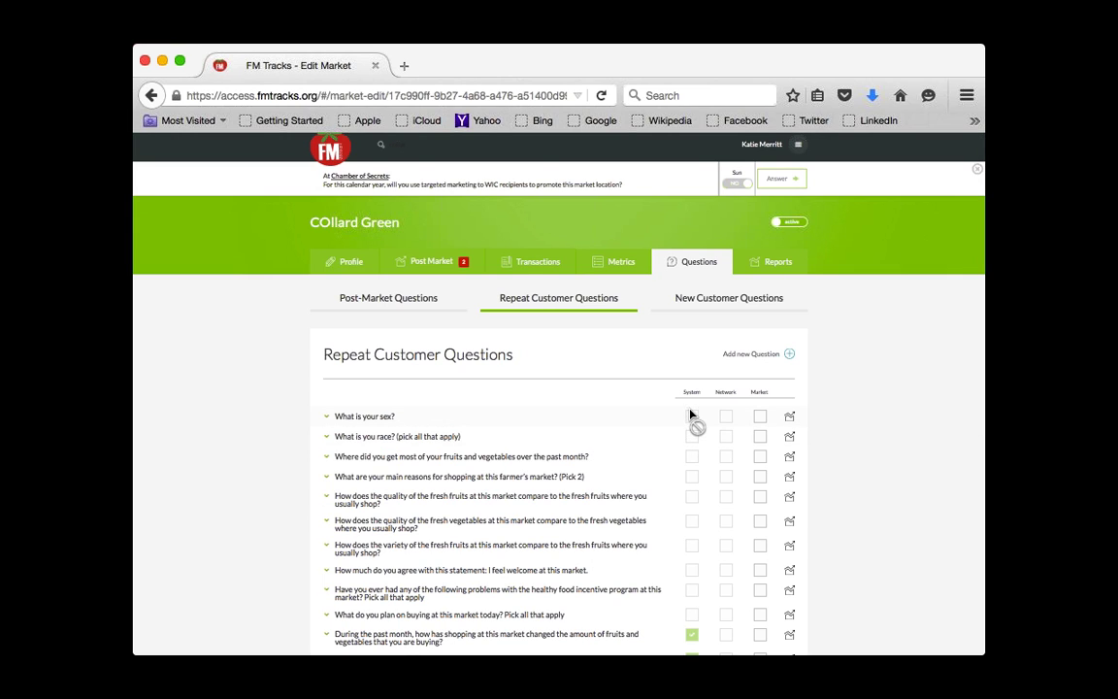
# Step: Go to the dashboard, open the system-wide question list, and review which Post Market Questions are set at System level
pyautogui.click(797, 144)
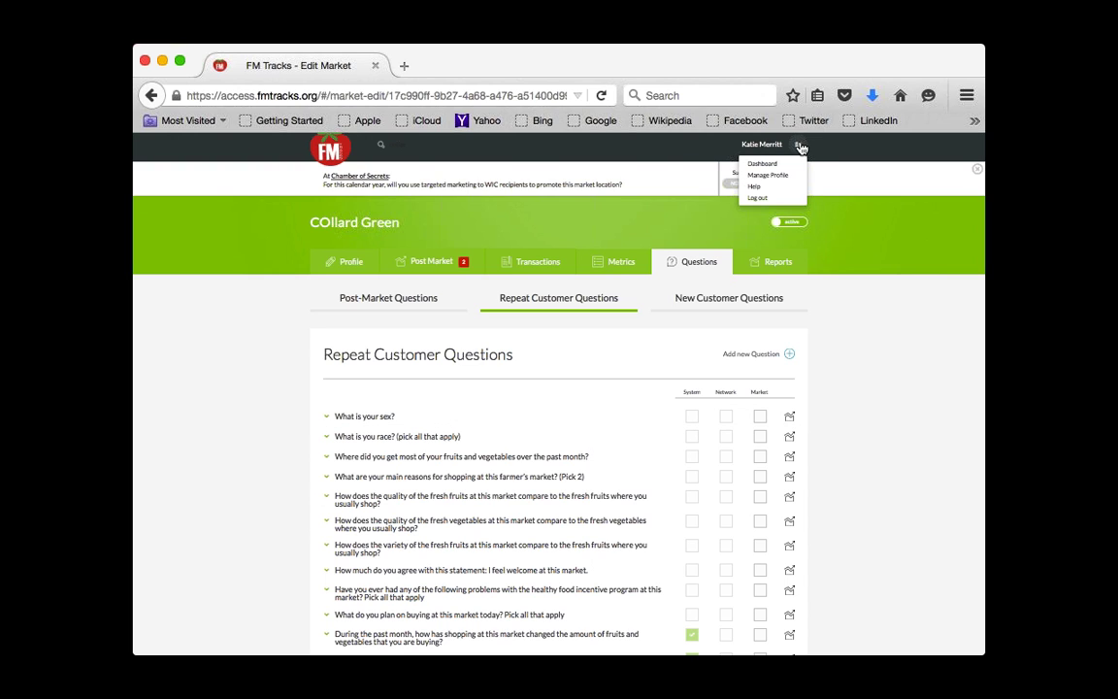
pyautogui.click(764, 164)
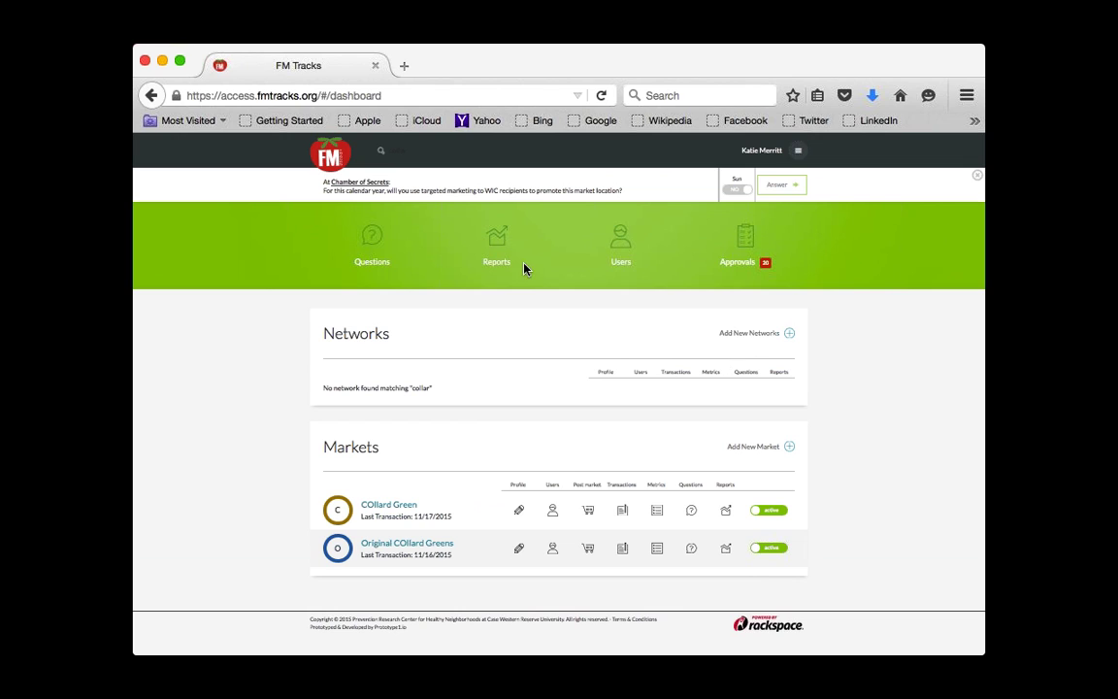
pyautogui.click(369, 265)
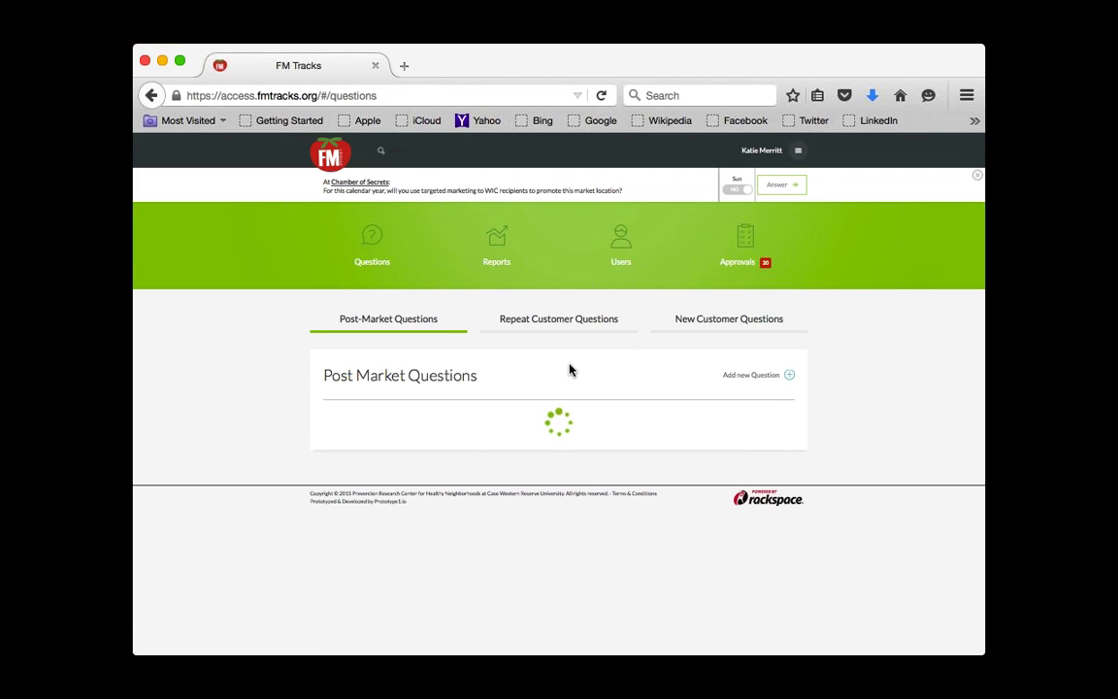
pyautogui.scroll(-5, 642, 427)
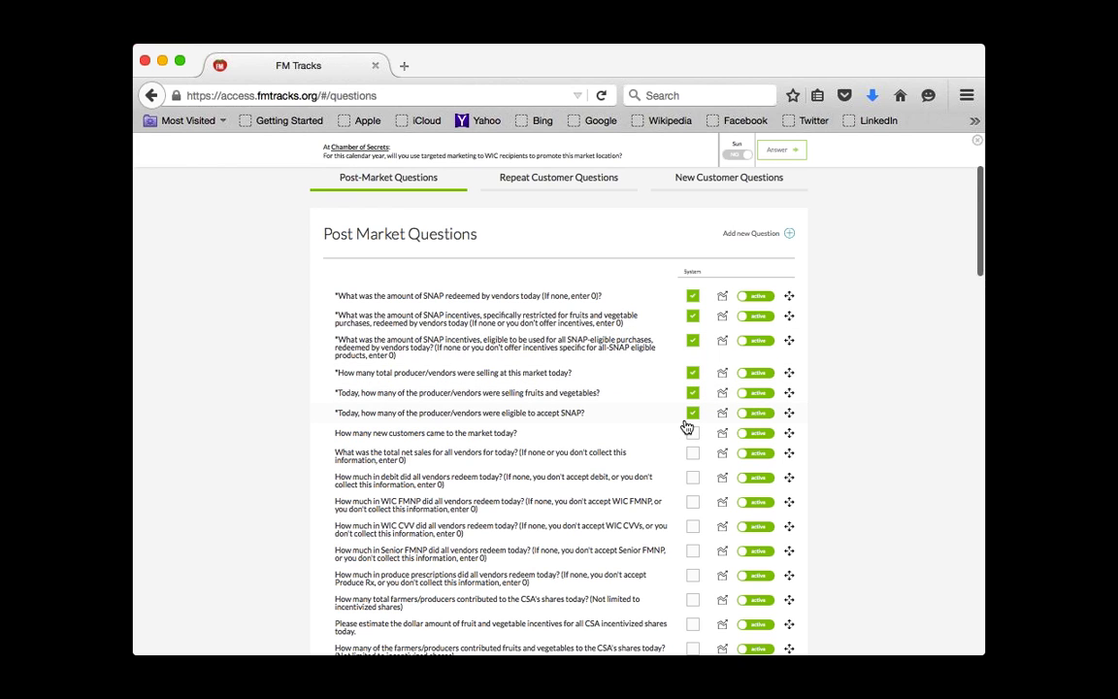
pyautogui.scroll(2, 410, 192)
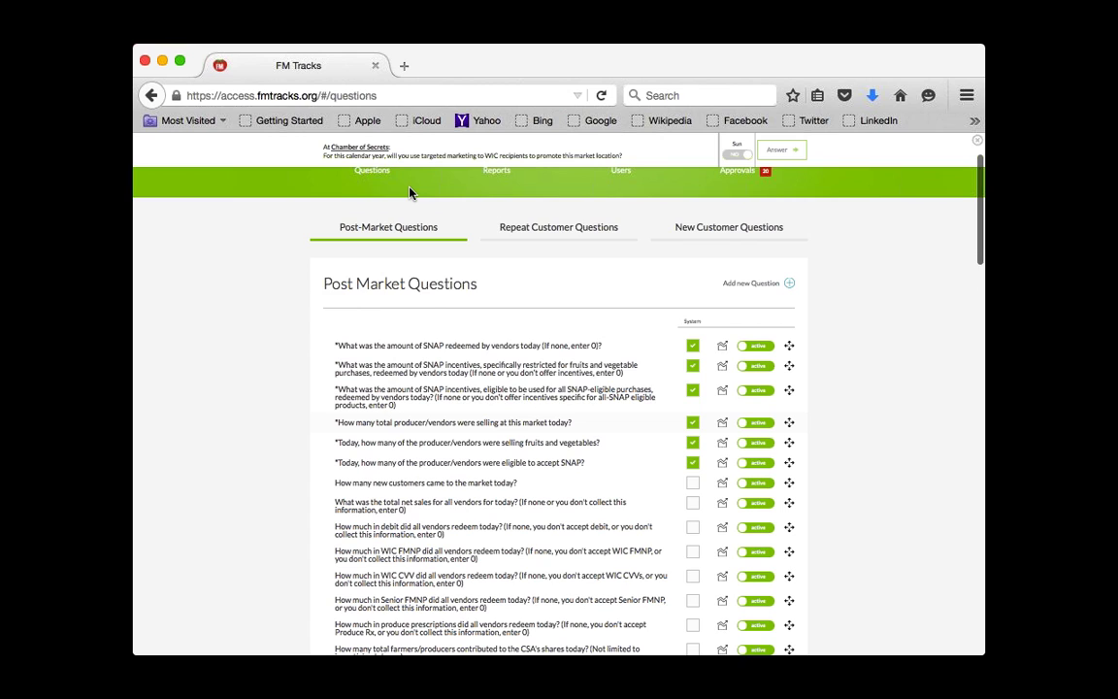
pyautogui.scroll(3, 409, 191)
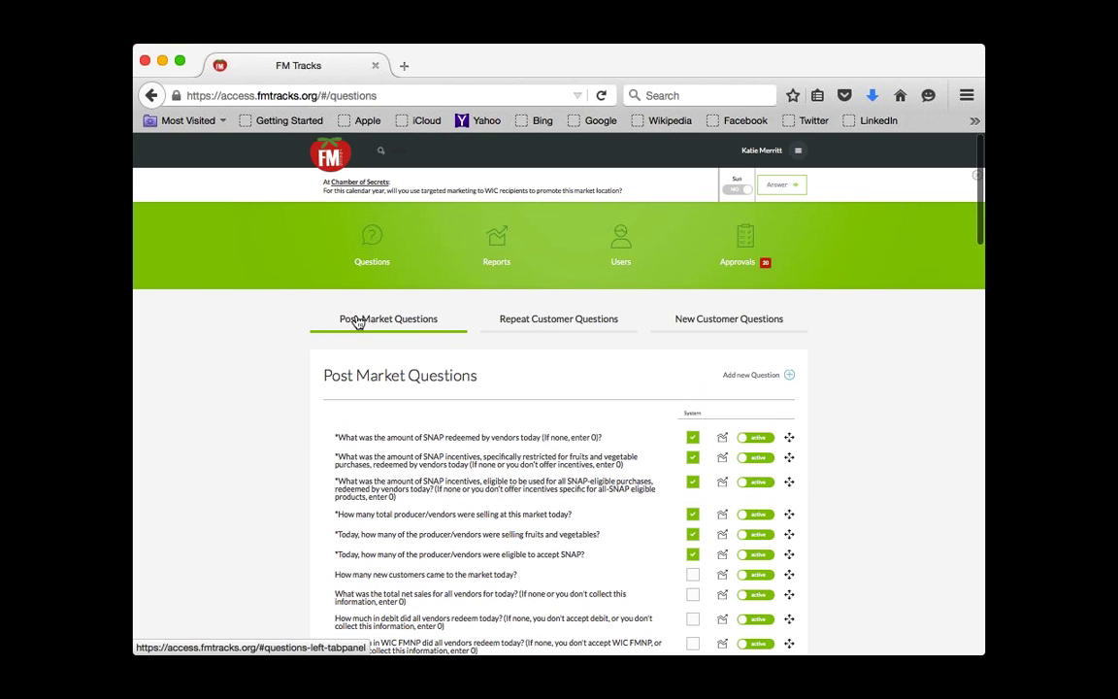
# Step: Return to the dashboard and open COllard Green's own question list
pyautogui.click(306, 145)
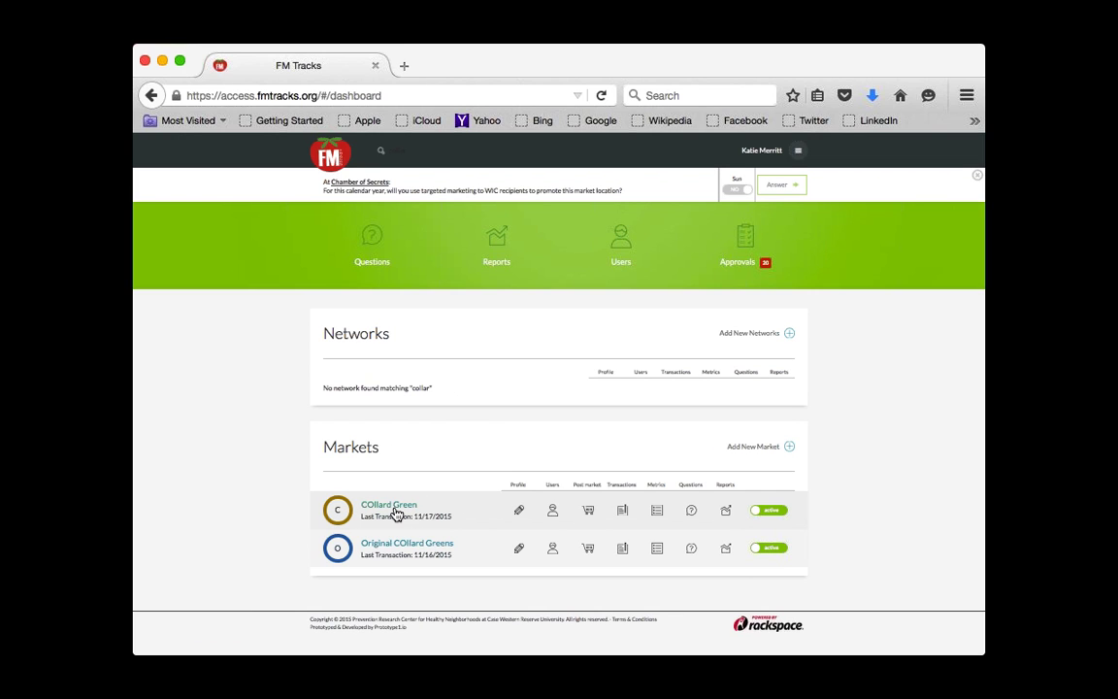
pyautogui.click(691, 512)
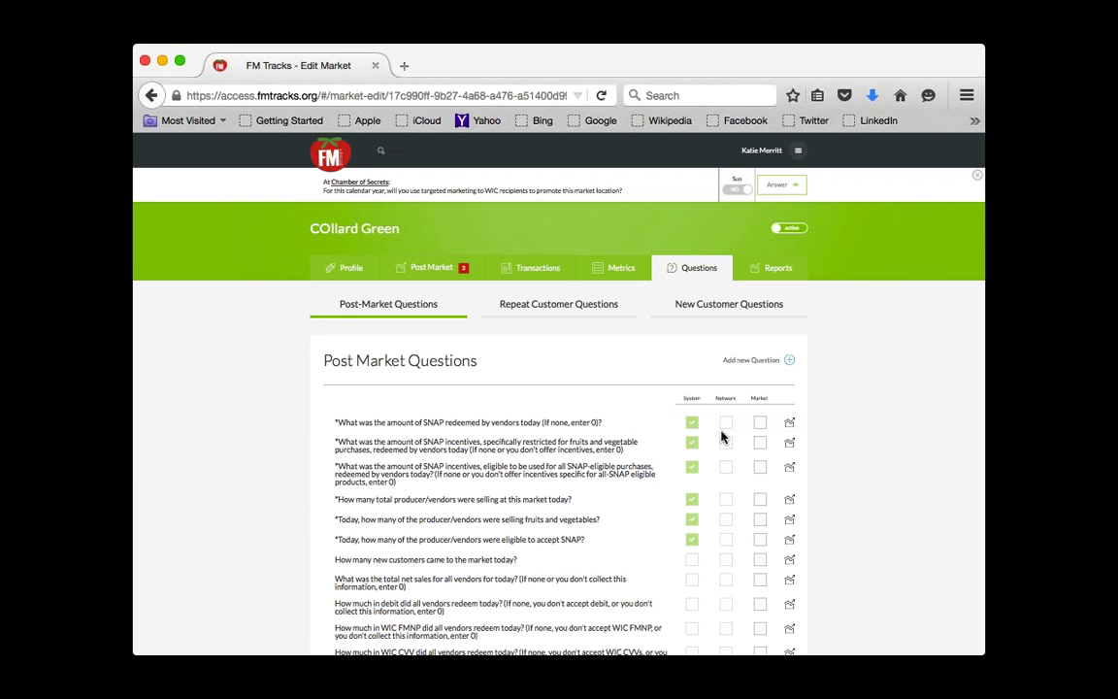
# Step: Try enabling the new-customer count and total net sales questions at COllard Green's Market level, and clear both selections again
pyautogui.scroll(-3, 726, 420)
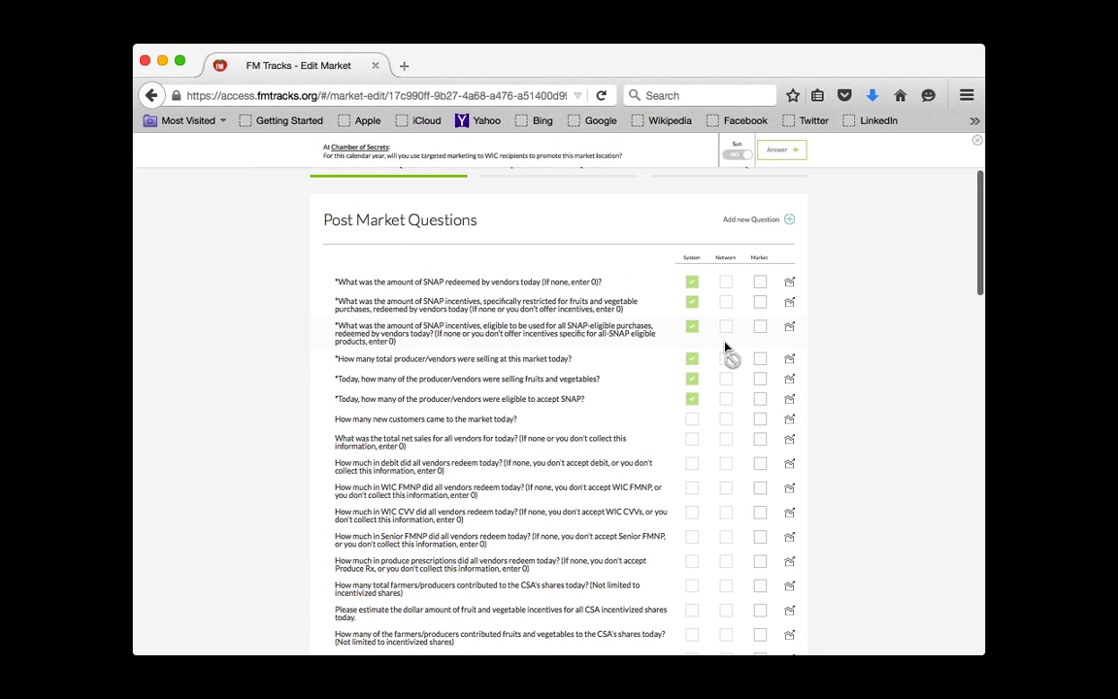
pyautogui.scroll(1, 725, 346)
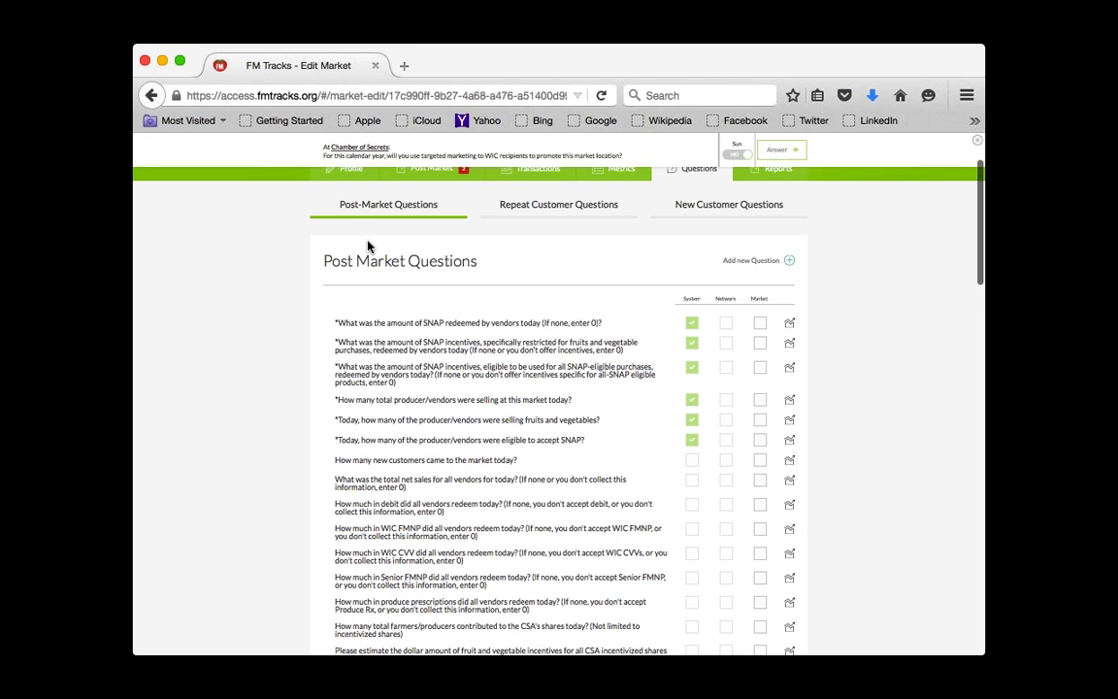
pyautogui.scroll(2, 368, 246)
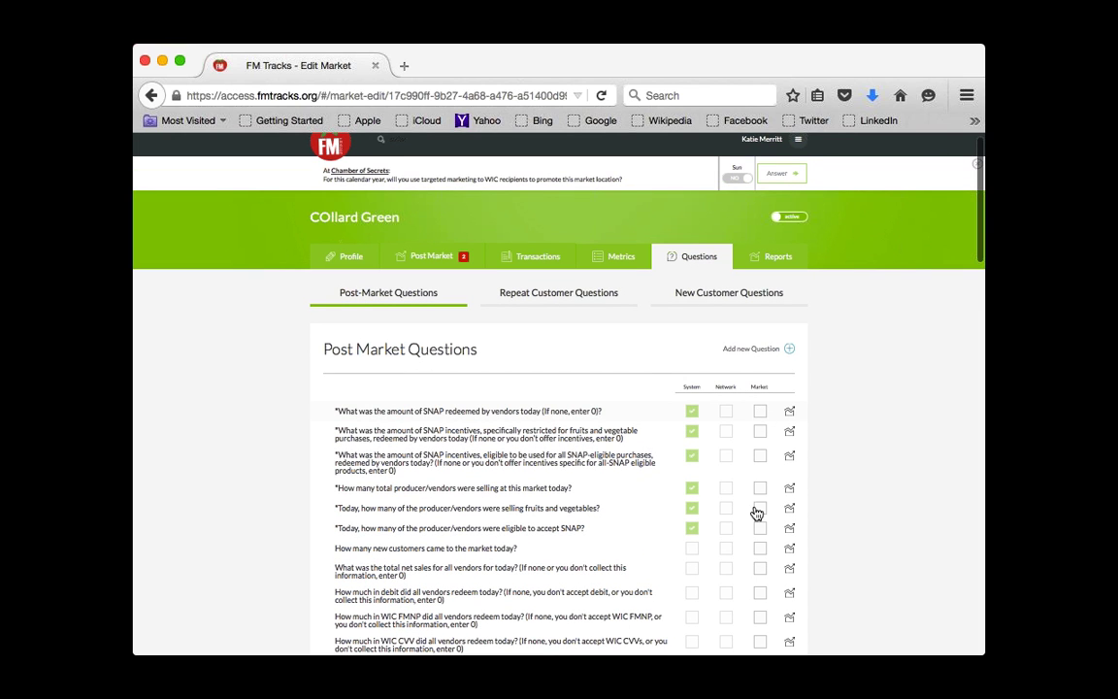
pyautogui.click(761, 550)
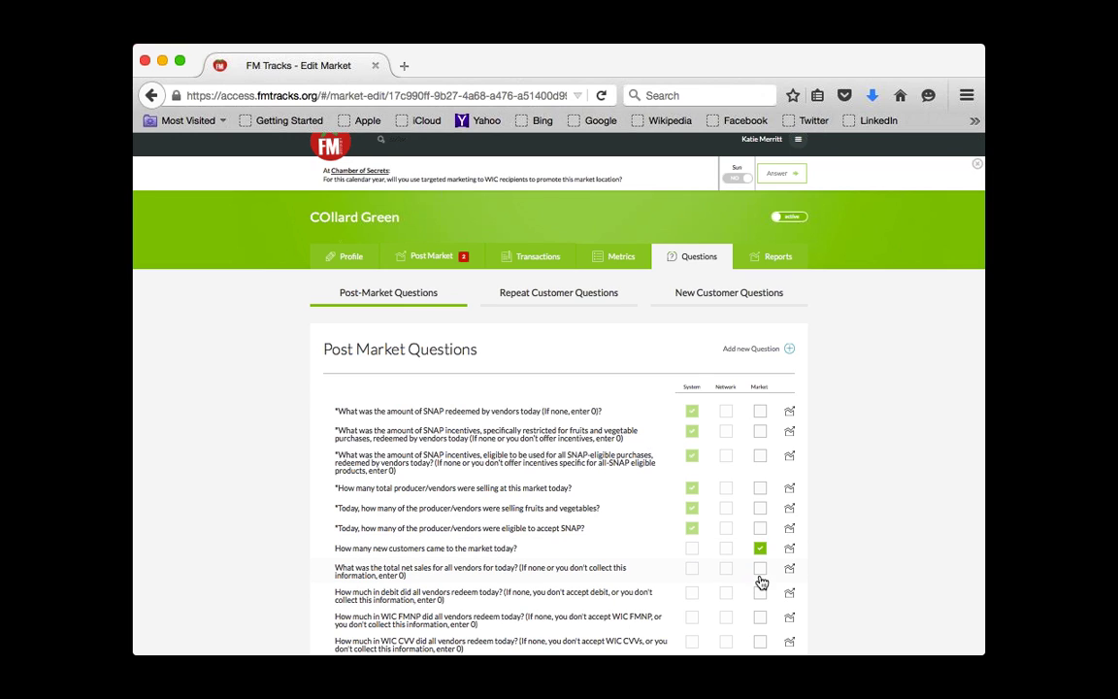
pyautogui.click(761, 571)
pyautogui.click(761, 571)
pyautogui.click(760, 550)
# Step: Search for "potter" and examine the System and Network settings in Potter Network's Post Market Questions
pyautogui.scroll(1, 646, 461)
pyautogui.click(432, 146)
pyautogui.doubleClick(430, 145)
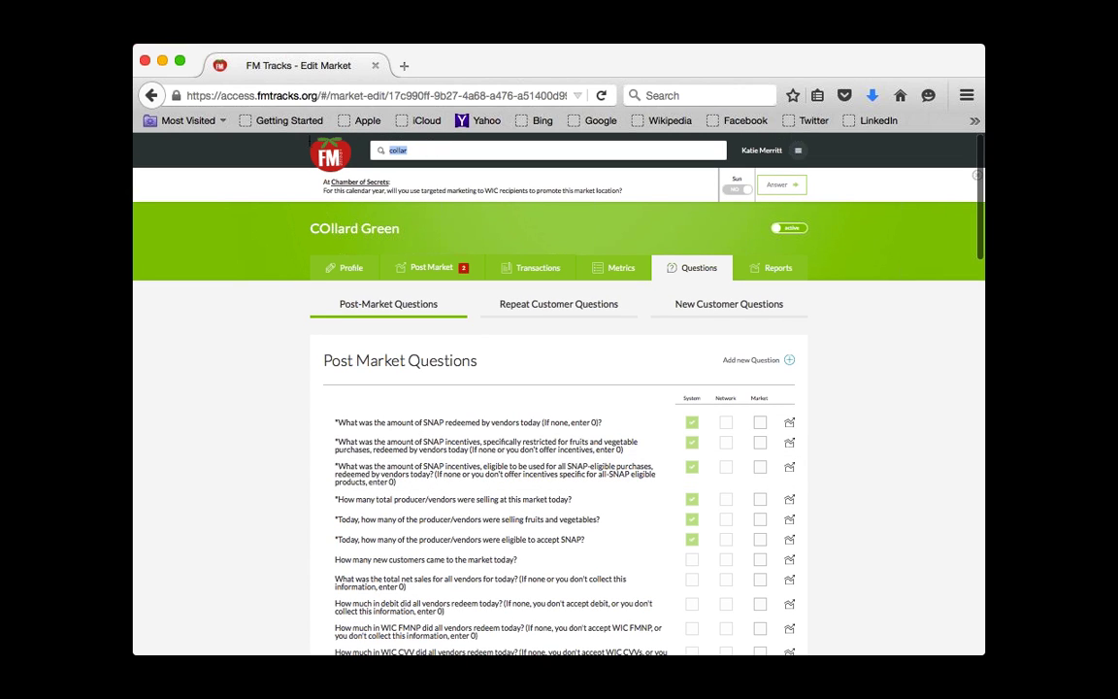
pyautogui.write('potter')
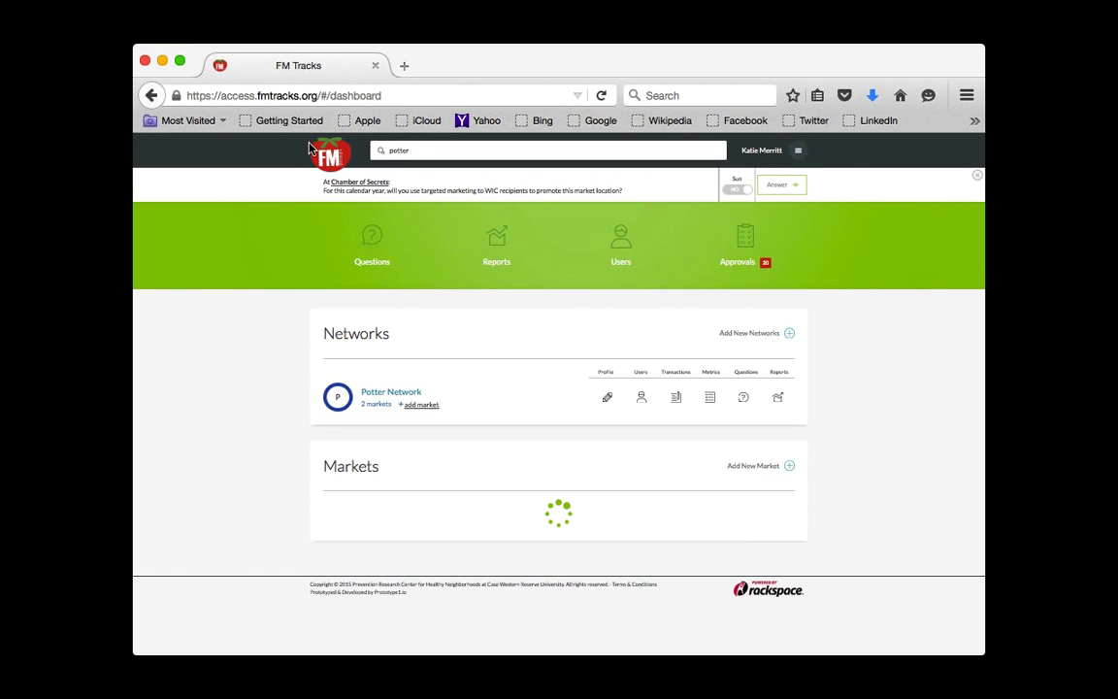
pyautogui.click(745, 399)
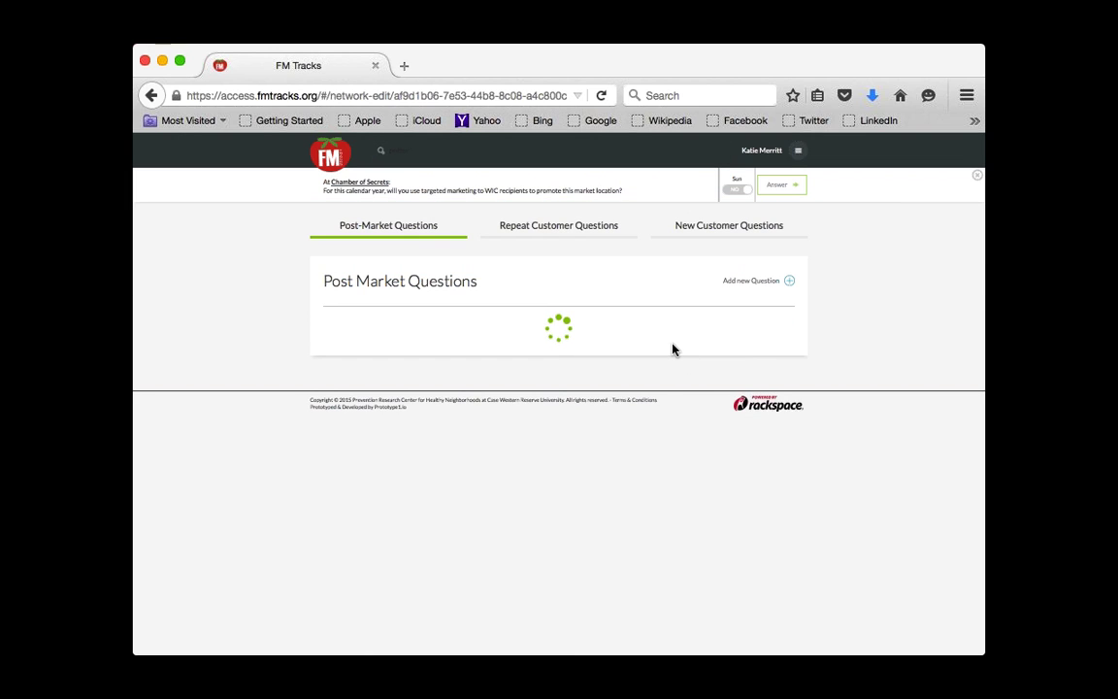
pyautogui.scroll(-2, 766, 457)
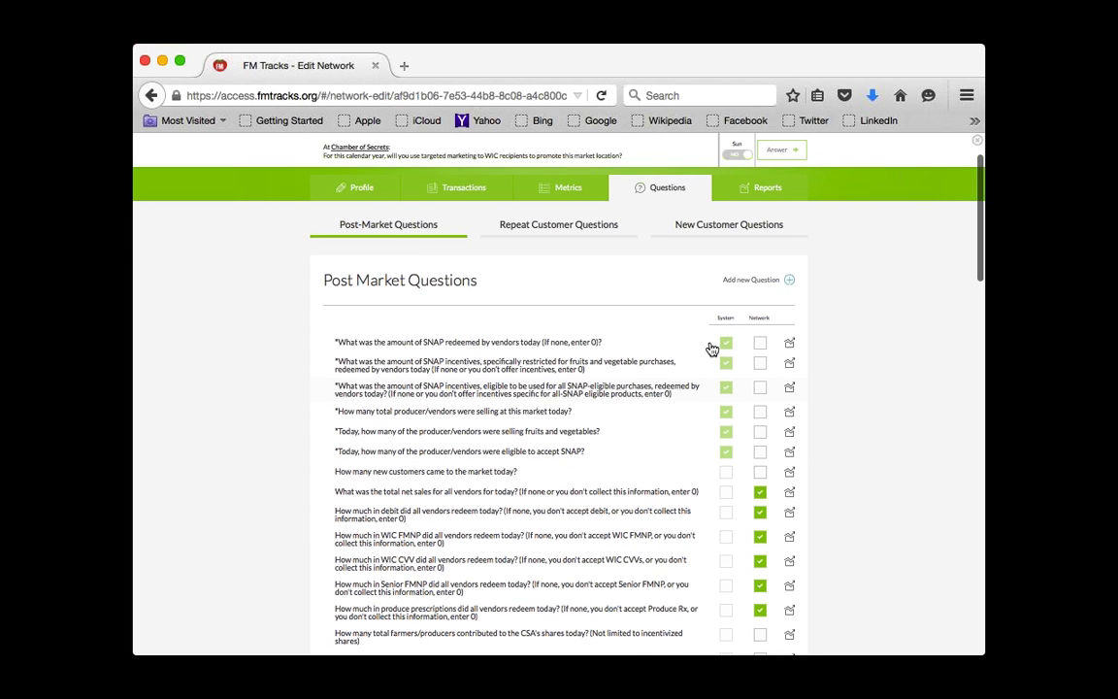
pyautogui.scroll(2, 711, 347)
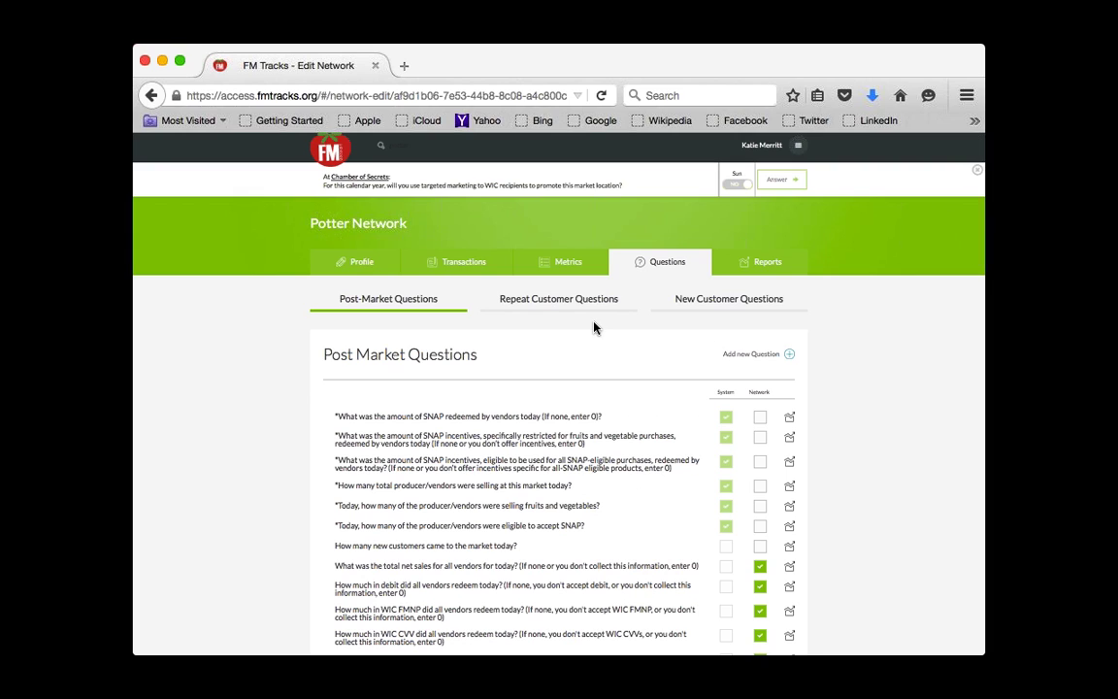